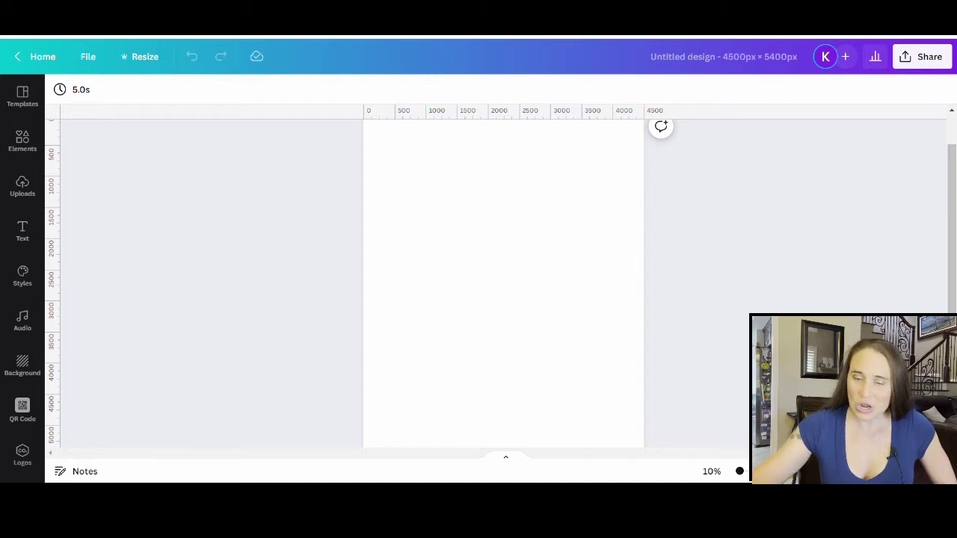
Change the blank page's background colour to black
{"action": "left_click", "coordinate": [483, 237]}
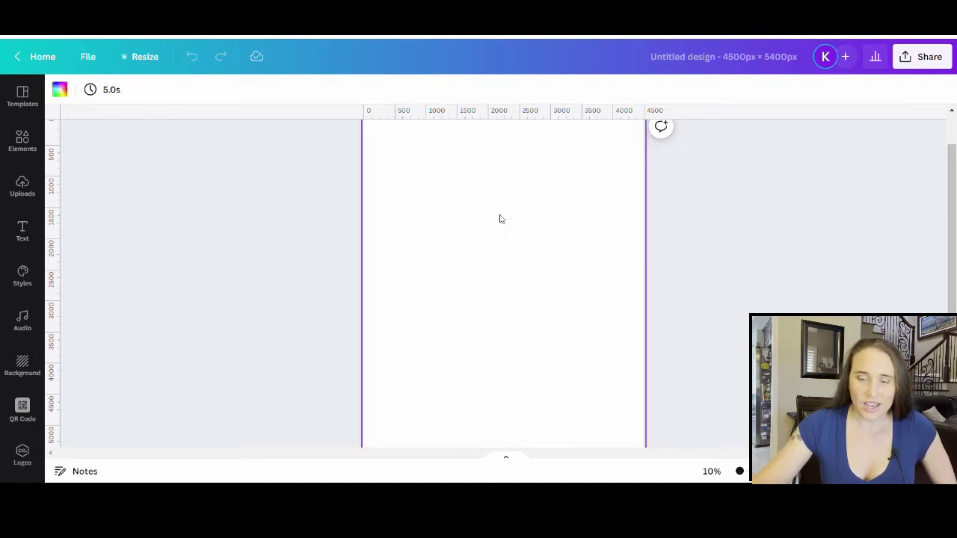
{"action": "left_click", "coordinate": [61, 90]}
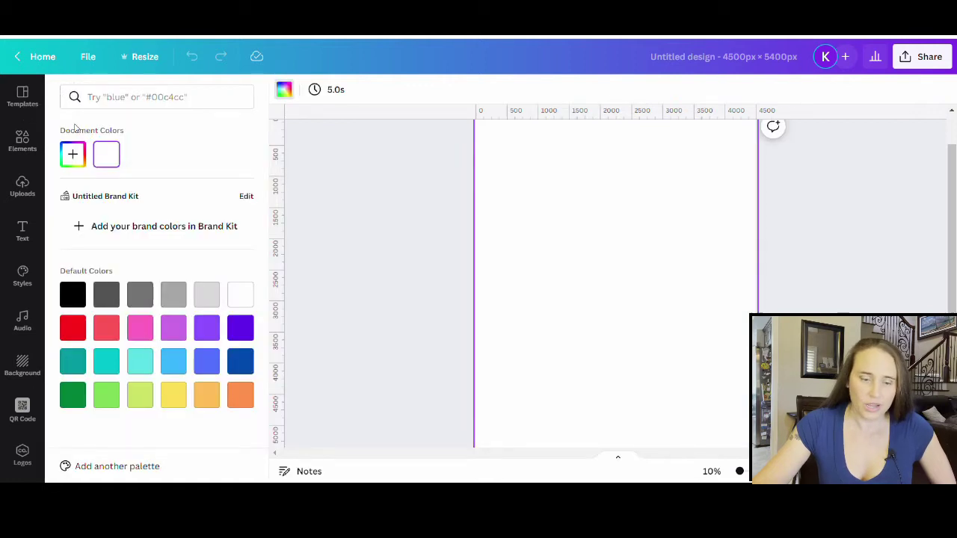
{"action": "left_click", "coordinate": [78, 292]}
{"action": "left_click", "coordinate": [324, 257]}
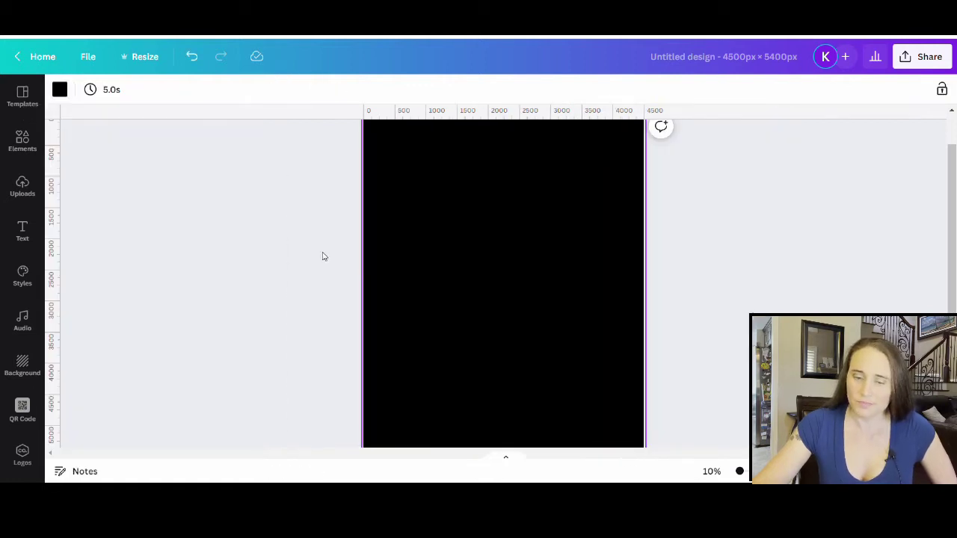
Add a text box reading "I MAKE" and place it near the top of the page
{"action": "scroll", "coordinate": [749, 300], "scroll_direction": "up", "scroll_amount": 2}
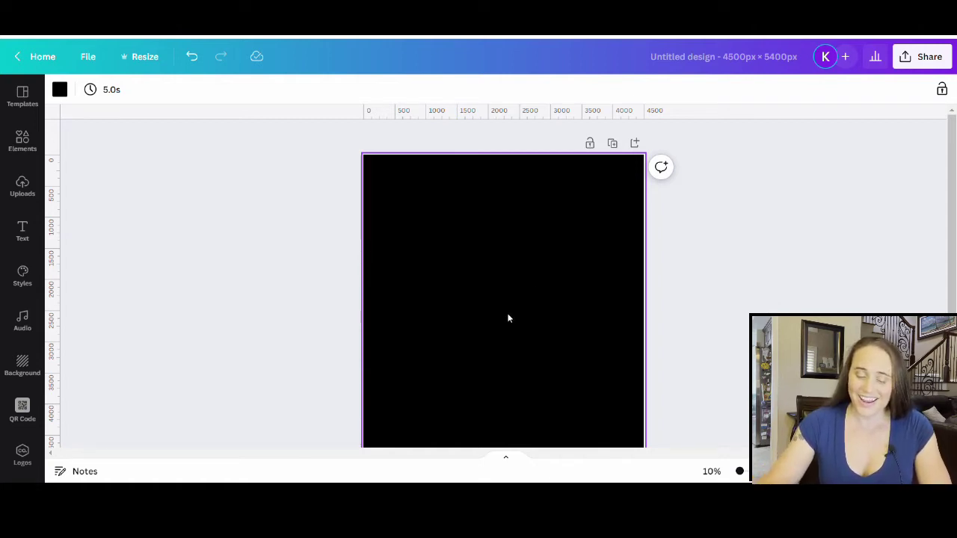
{"action": "key", "text": "t"}
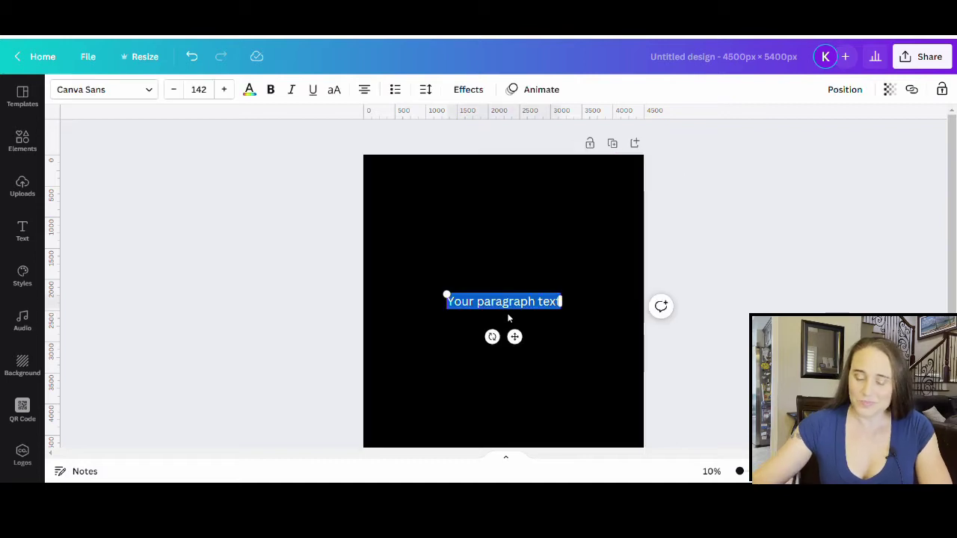
{"action": "key", "text": "Escape"}
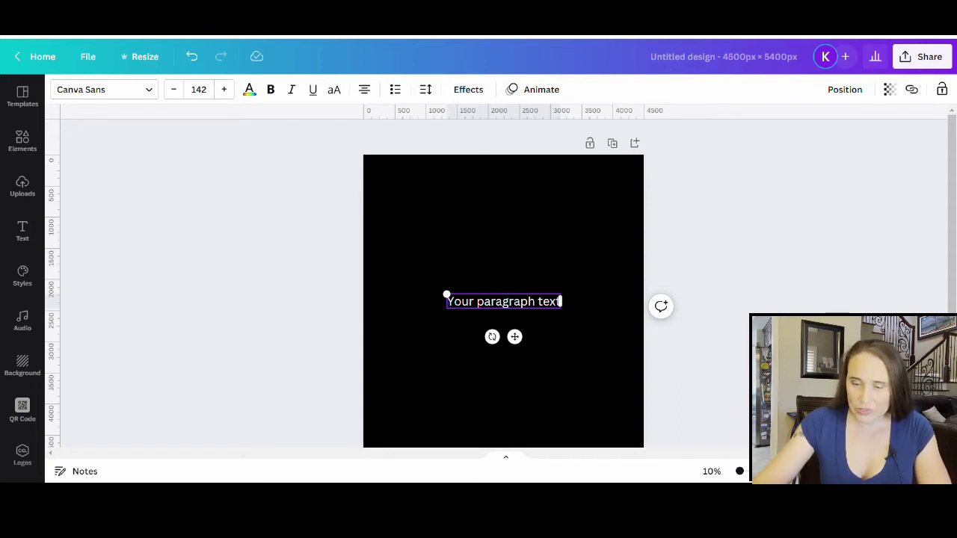
{"action": "triple_click", "coordinate": [560, 302]}
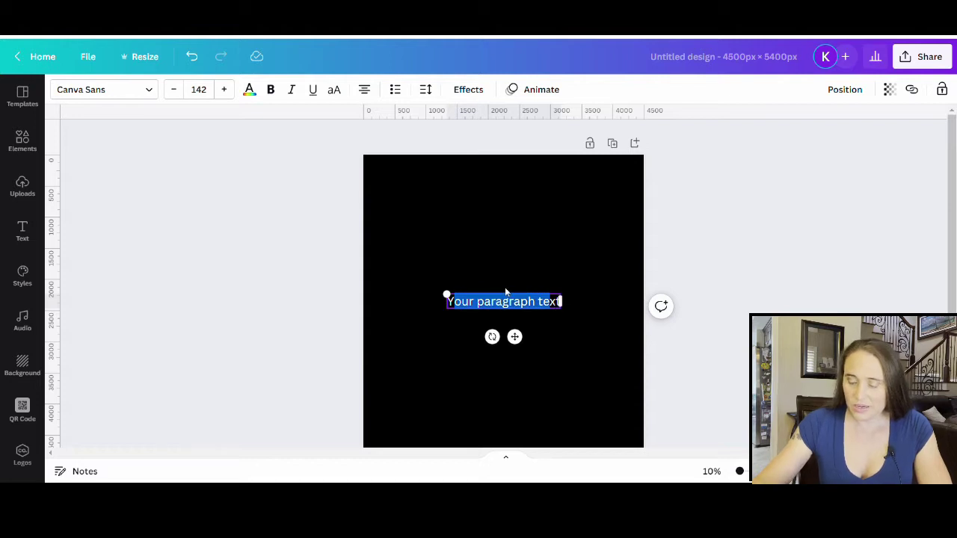
{"action": "key", "text": "BackSpace"}
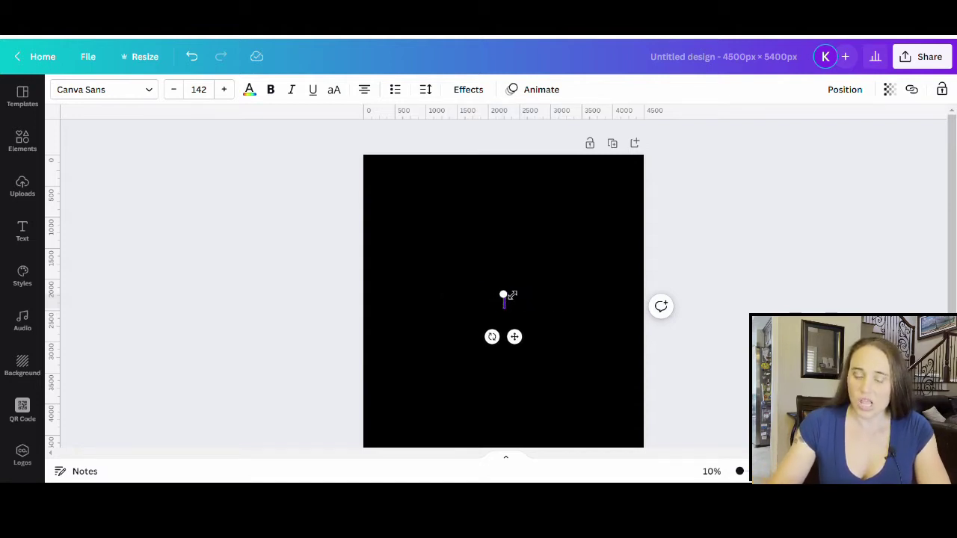
{"action": "type", "text": "I MAKE"}
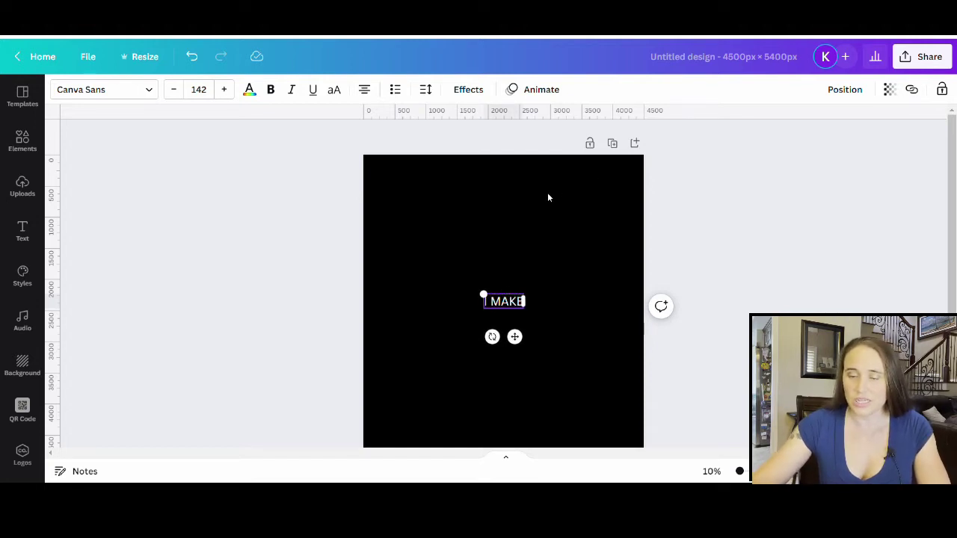
{"action": "left_click", "coordinate": [549, 419]}
{"action": "left_click_drag", "start_coordinate": [502, 290], "coordinate": [487, 179]}
{"action": "left_click", "coordinate": [501, 342]}
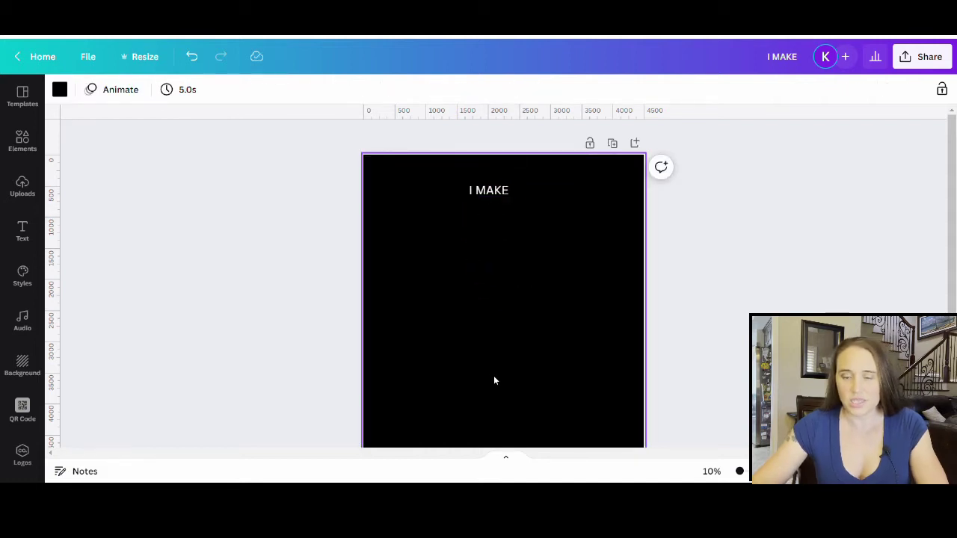
Add a separate text box reading "65" and place it beneath "I MAKE"
{"action": "key", "text": "t"}
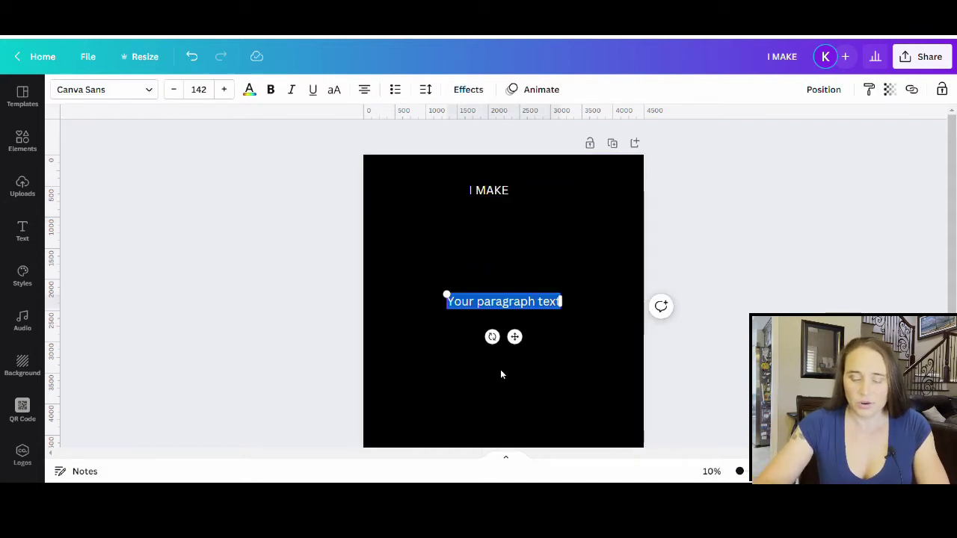
{"action": "type", "text": "65"}
{"action": "left_click", "coordinate": [560, 255]}
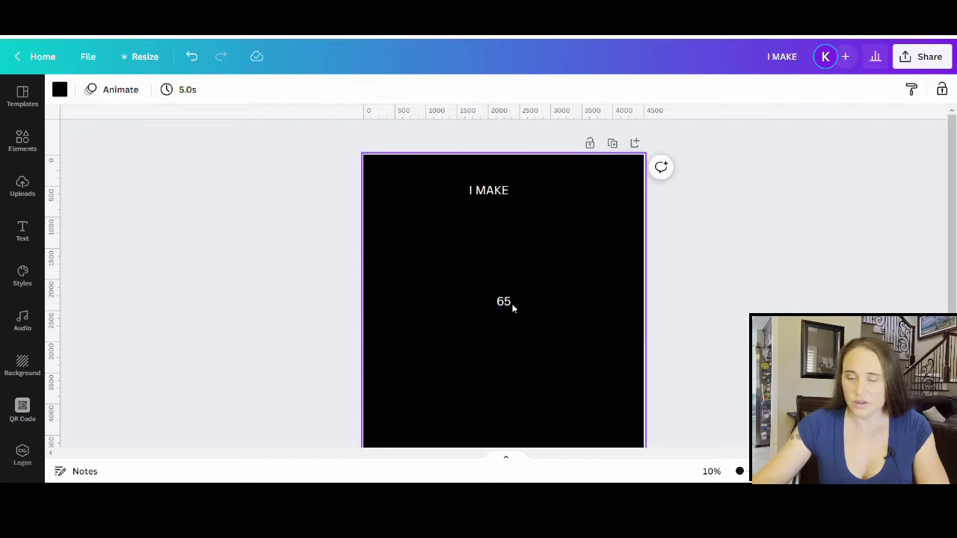
{"action": "left_click_drag", "start_coordinate": [513, 307], "coordinate": [498, 246]}
Add a third text box reading "LOOK GOOD" below the "65"
{"action": "left_click", "coordinate": [494, 402]}
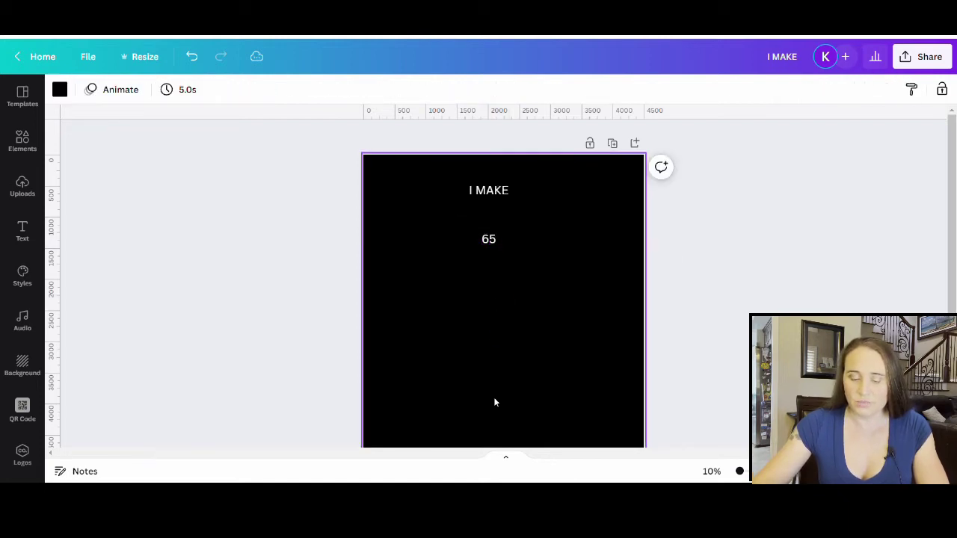
{"action": "type", "text": "tL"}
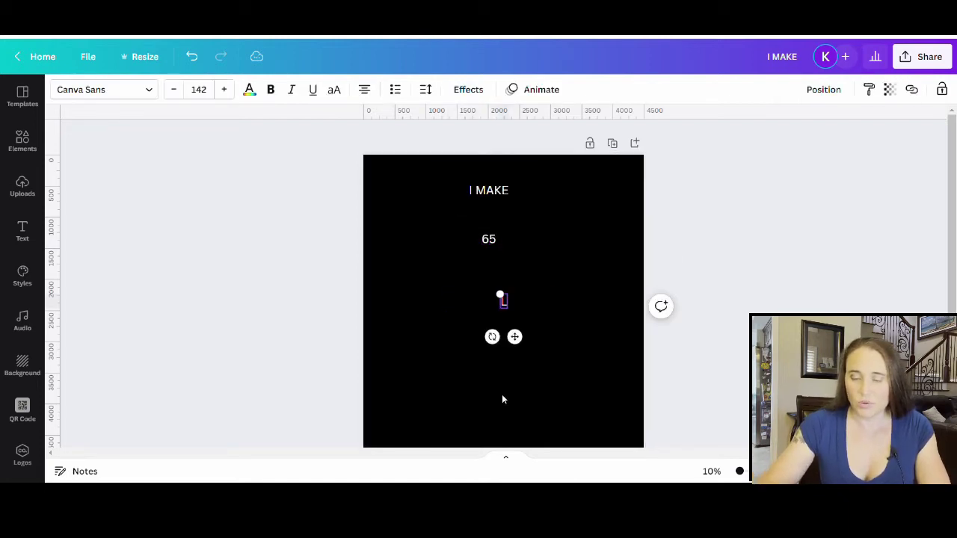
{"action": "type", "text": "OOK GOOD"}
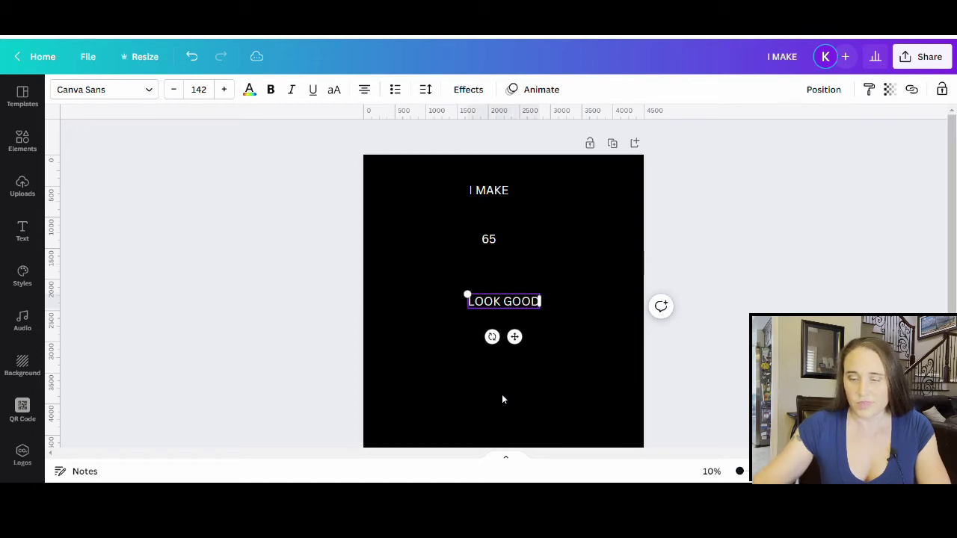
{"action": "left_click", "coordinate": [413, 365]}
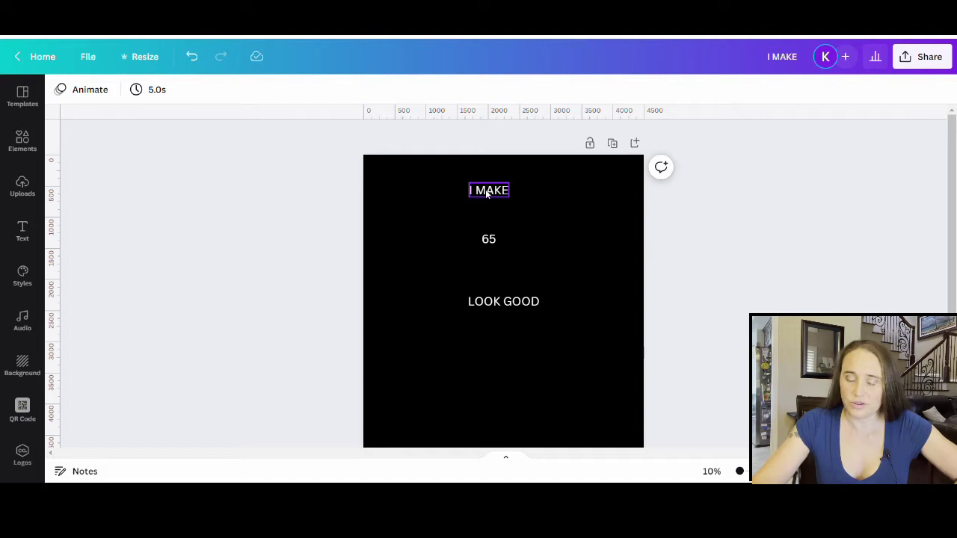
Enlarge "I MAKE" to about size 686 and "65" to about size 1377, shifting "LOOK GOOD" lower to make room
{"action": "left_click_drag", "start_coordinate": [487, 193], "coordinate": [621, 239]}
{"action": "left_click_drag", "start_coordinate": [518, 305], "coordinate": [521, 354]}
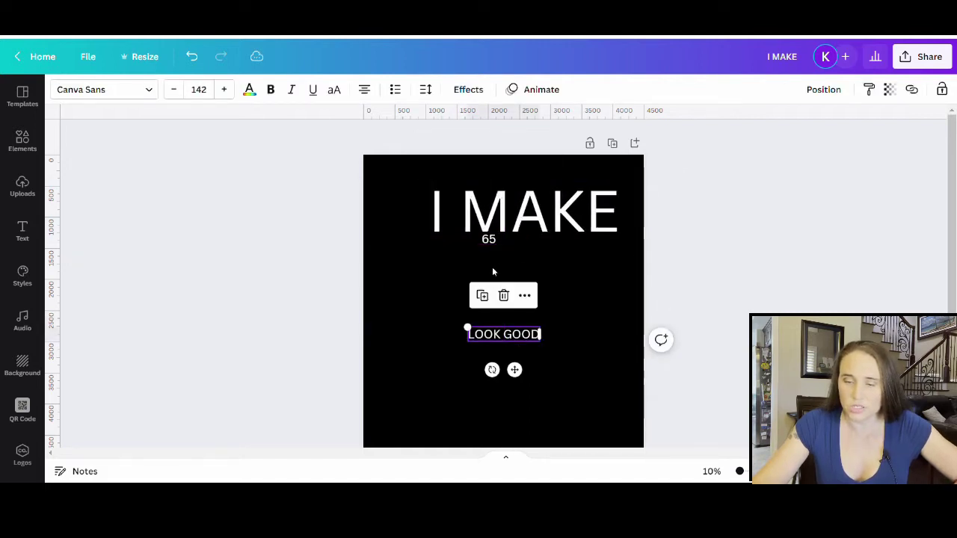
{"action": "left_click_drag", "start_coordinate": [495, 244], "coordinate": [636, 374]}
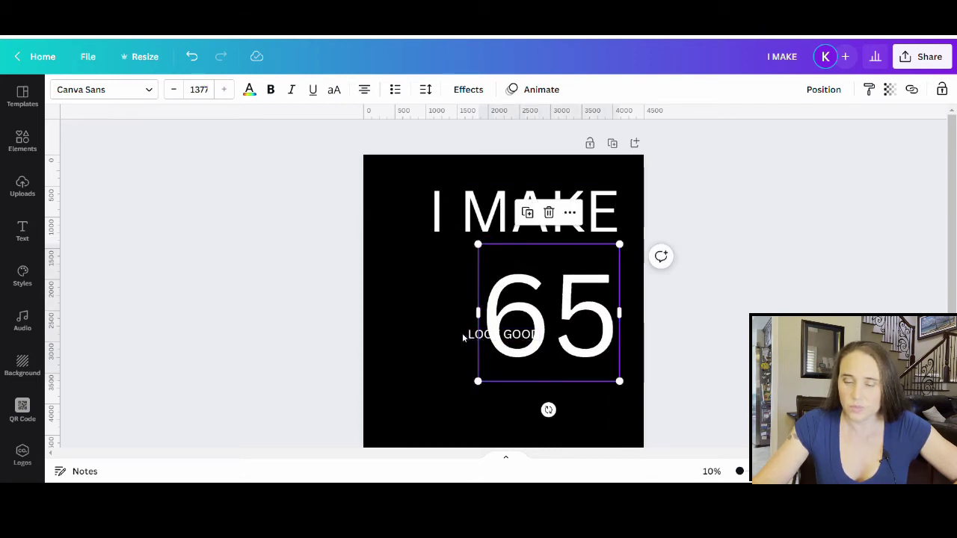
Reposition the large "65" under "I MAKE" and move "LOOK GOOD" down below the number
{"action": "right_click", "coordinate": [522, 319]}
{"action": "key", "text": "Escape"}
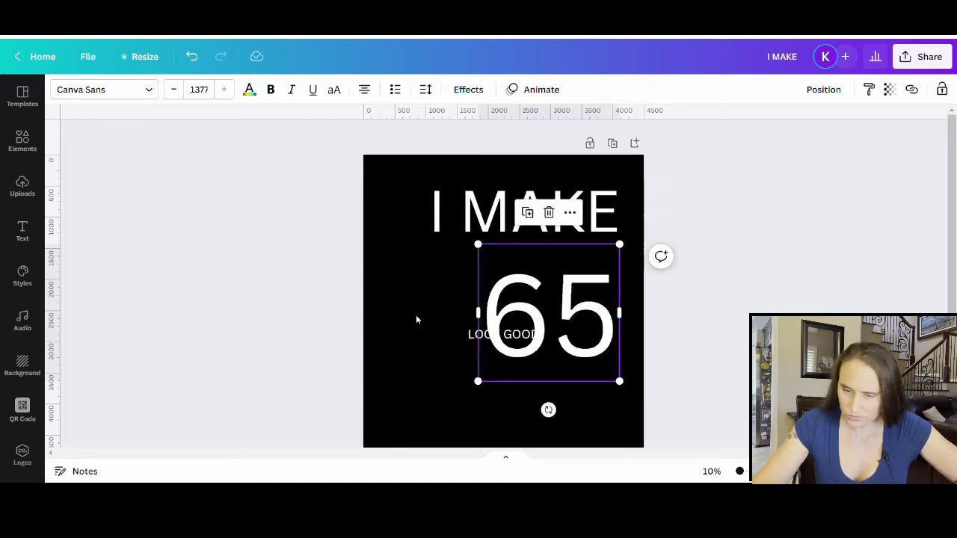
{"action": "key", "text": "shift+Up"}
{"action": "key", "text": "shift+Up"}
{"action": "key", "text": "shift+Up"}
{"action": "key", "text": "shift+Up"}
{"action": "key", "text": "shift+Up"}
{"action": "key", "text": "shift+Up"}
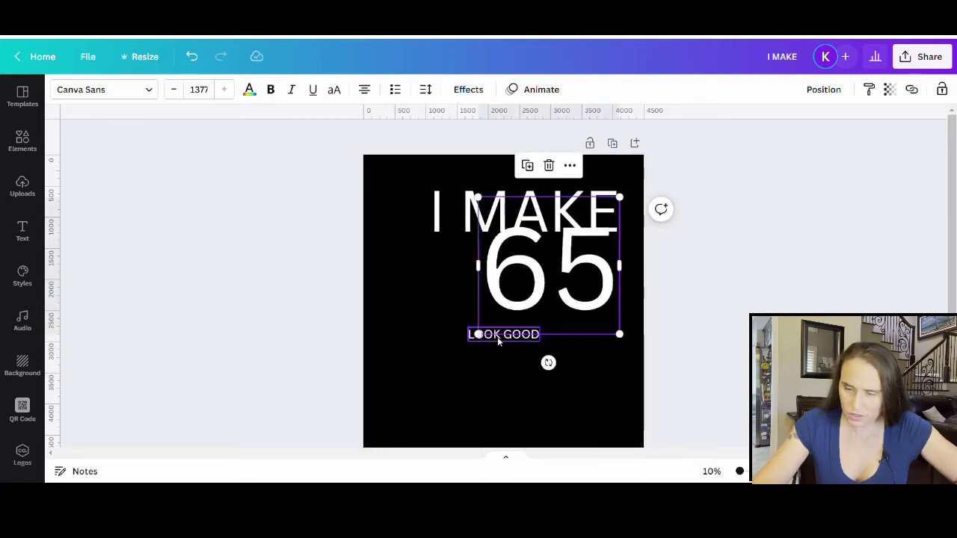
{"action": "left_click_drag", "start_coordinate": [498, 337], "coordinate": [493, 397]}
{"action": "left_click_drag", "start_coordinate": [520, 259], "coordinate": [480, 278]}
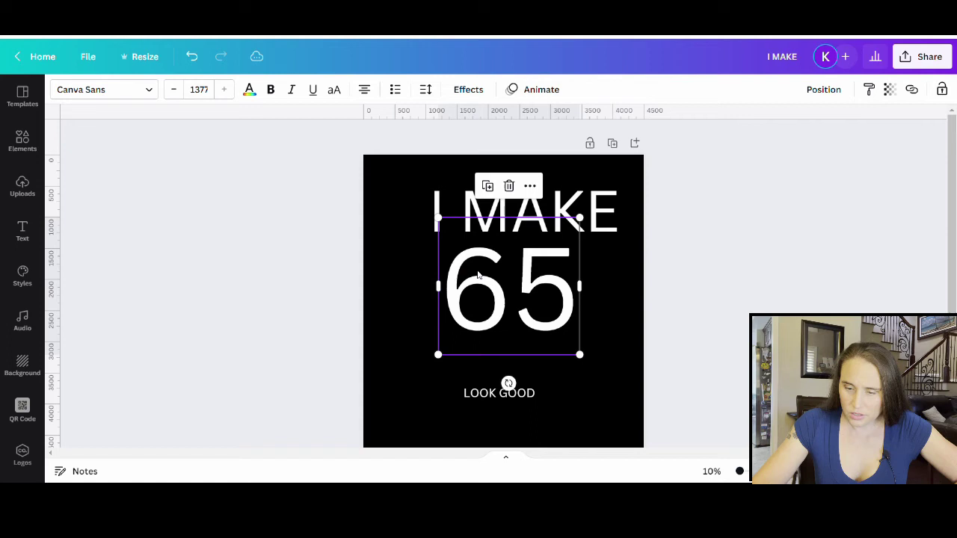
Enlarge "LOOK GOOD" to about size 386 and shift "I MAKE" left and slightly up above the number
{"action": "left_click", "coordinate": [523, 395]}
{"action": "left_click_drag", "start_coordinate": [544, 392], "coordinate": [564, 369]}
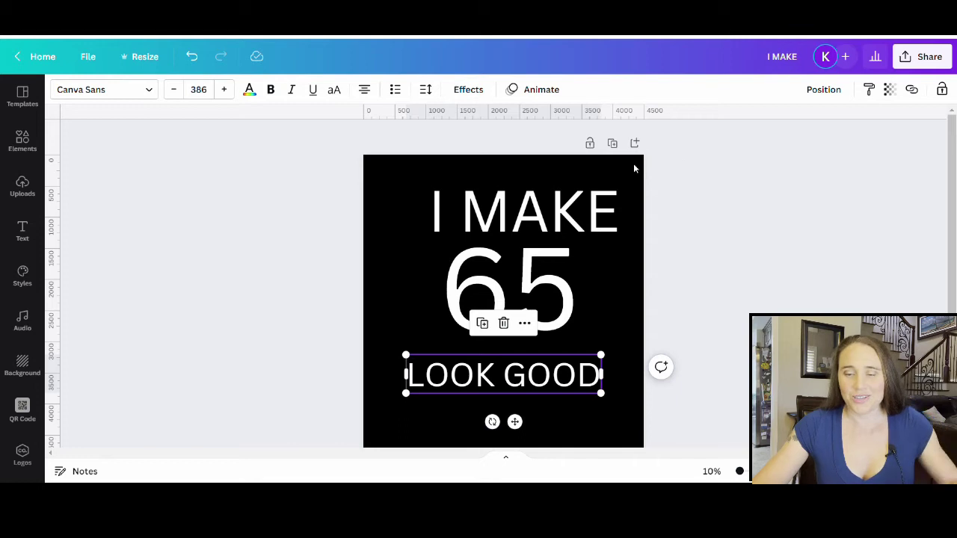
{"action": "left_click_drag", "start_coordinate": [549, 196], "coordinate": [519, 188]}
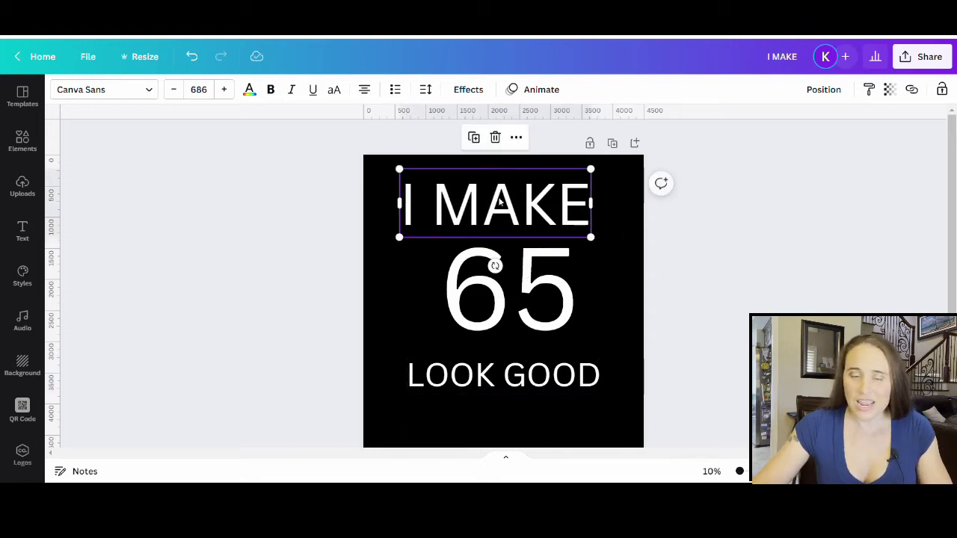
Search the fonts for "BOLD" with the "I MAKE" text selected
{"action": "left_click", "coordinate": [112, 91]}
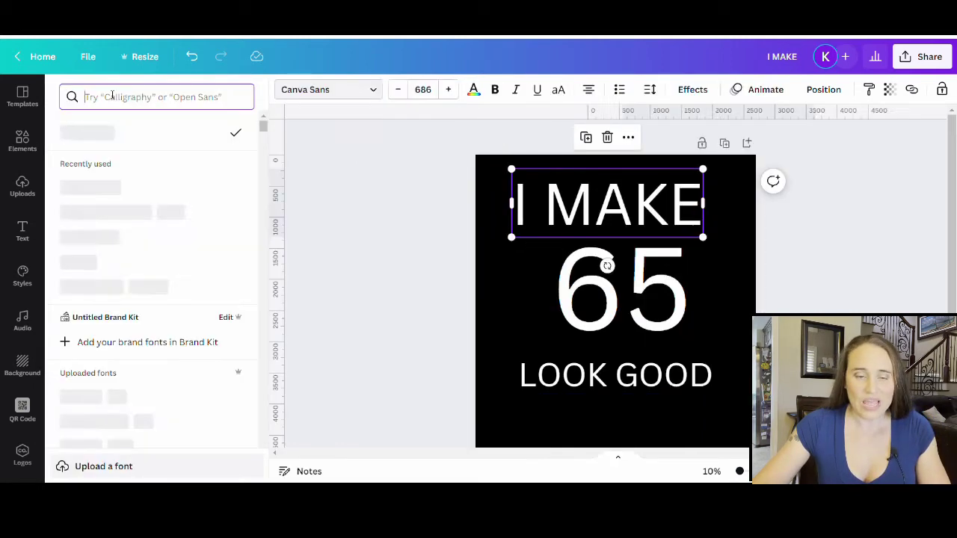
{"action": "left_click", "coordinate": [142, 105]}
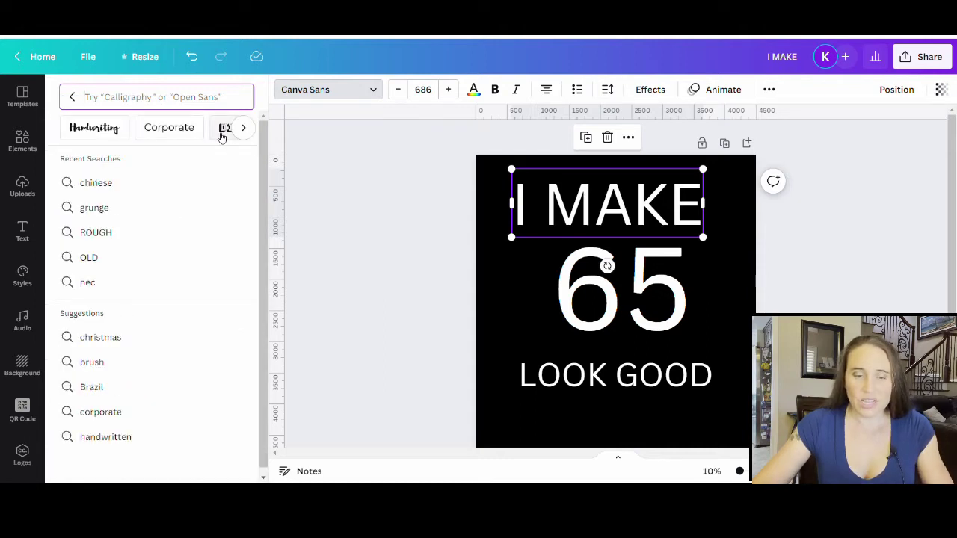
{"action": "type", "text": "B"}
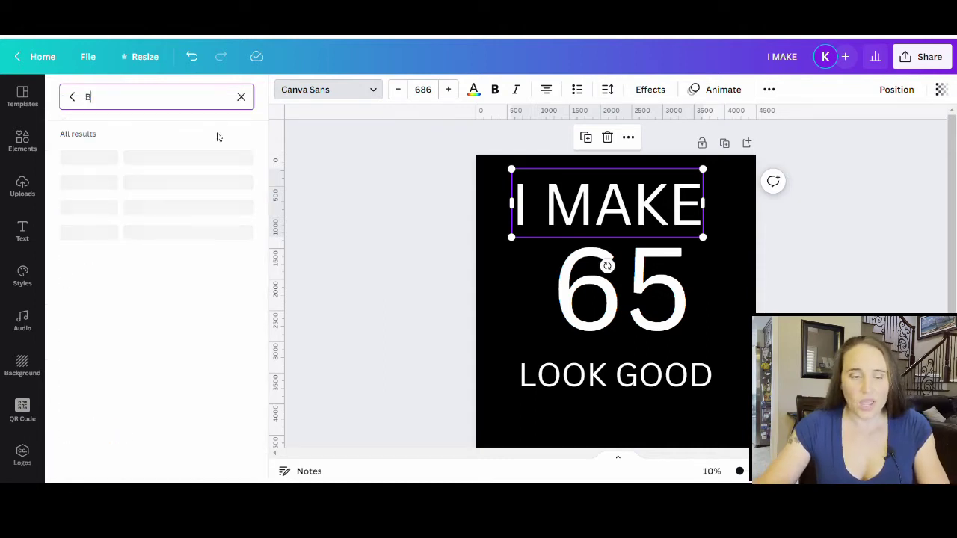
{"action": "type", "text": "OLD"}
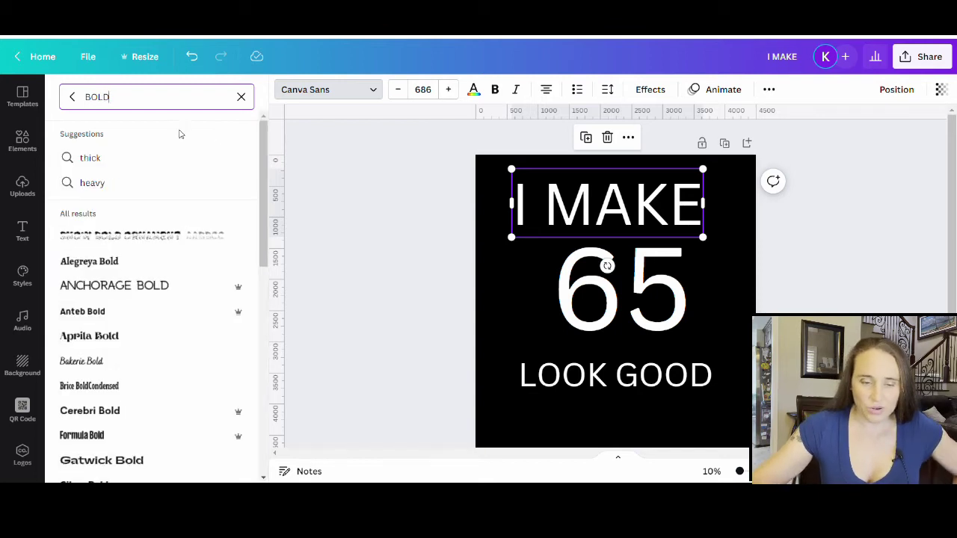
Try Alegreya Bold and Cerebri Bold on "I MAKE", settle on Muller Bold and apply it to all text in the design
{"action": "left_click", "coordinate": [150, 261]}
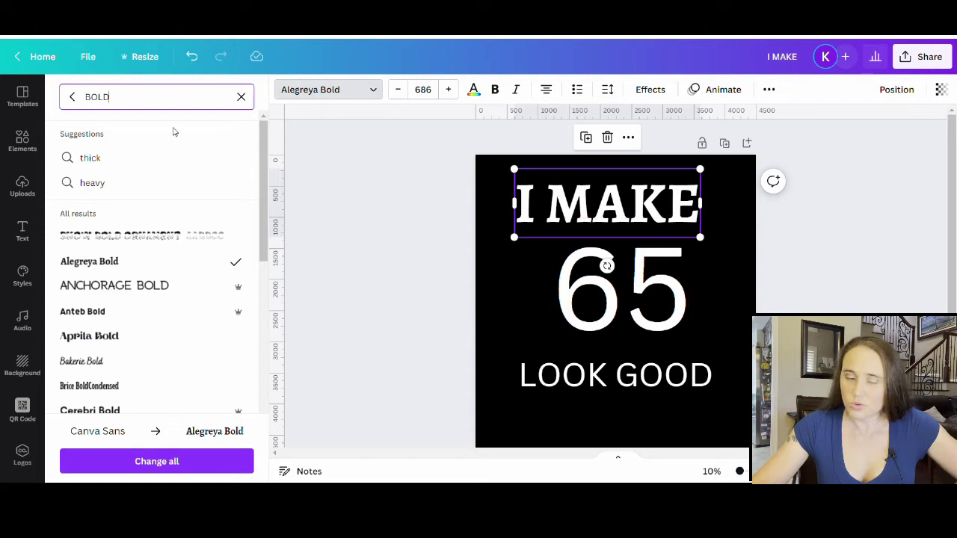
{"action": "scroll", "coordinate": [131, 247], "scroll_direction": "down", "scroll_amount": 5}
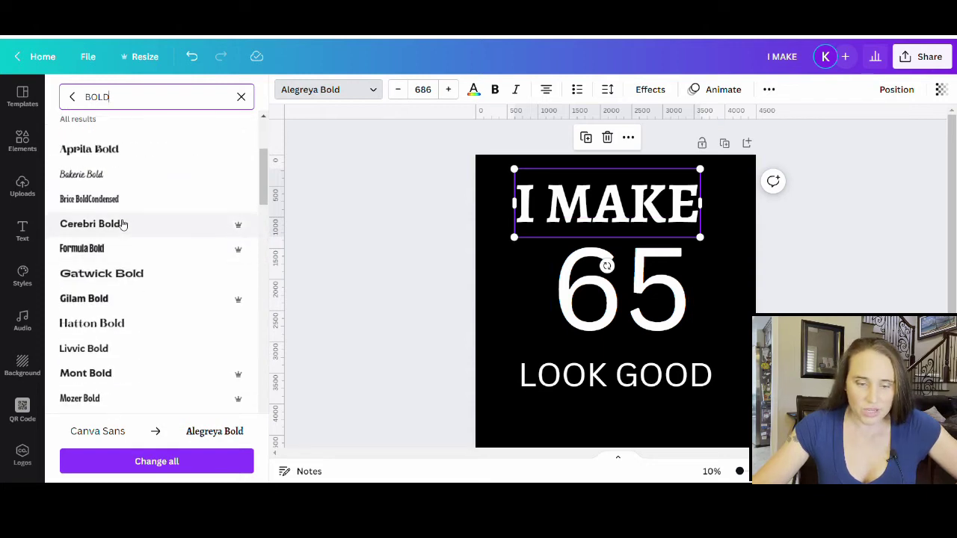
{"action": "left_click", "coordinate": [123, 225]}
{"action": "scroll", "coordinate": [128, 228], "scroll_direction": "down", "scroll_amount": 3}
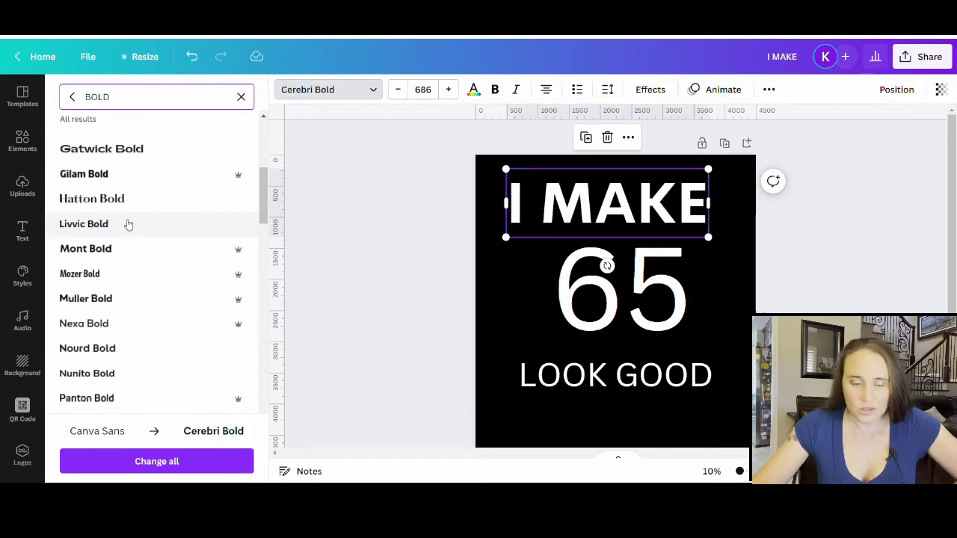
{"action": "left_click", "coordinate": [104, 299]}
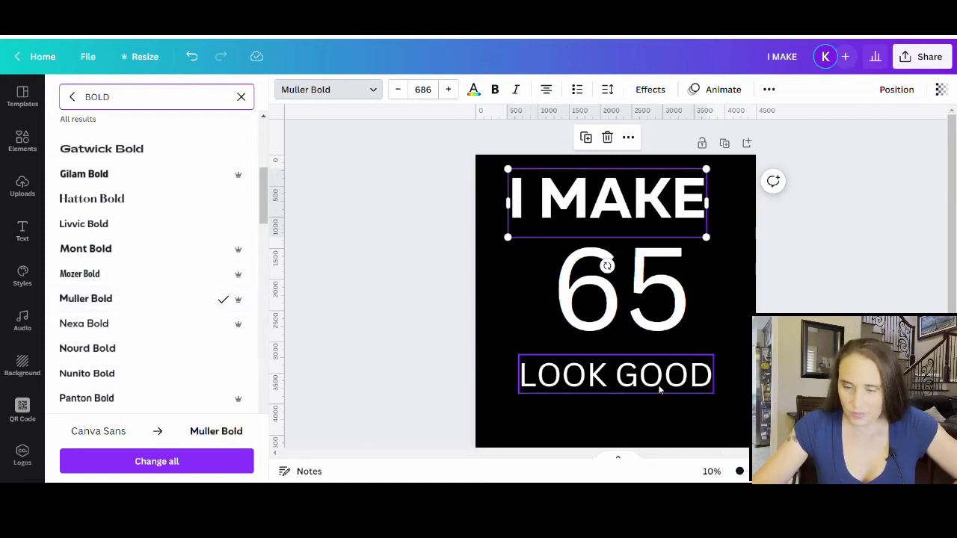
{"action": "left_click", "coordinate": [215, 462]}
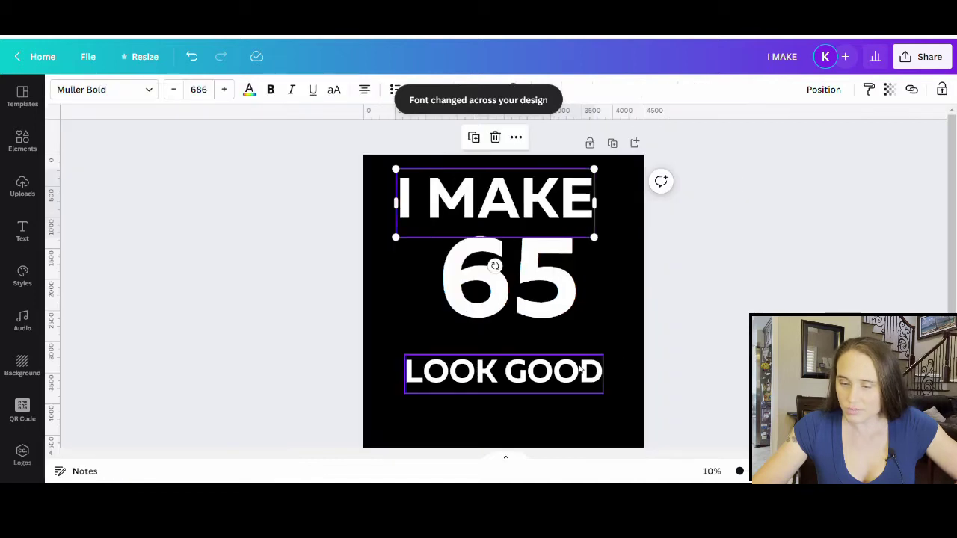
Move the "65" slightly left and down so it is centred beneath "I MAKE"
{"action": "left_click", "coordinate": [613, 331]}
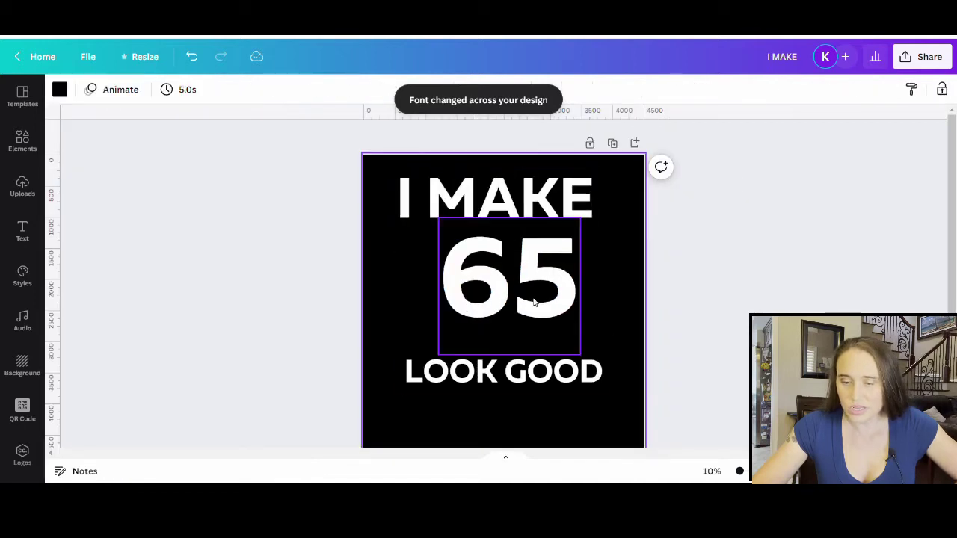
{"action": "left_click", "coordinate": [524, 294]}
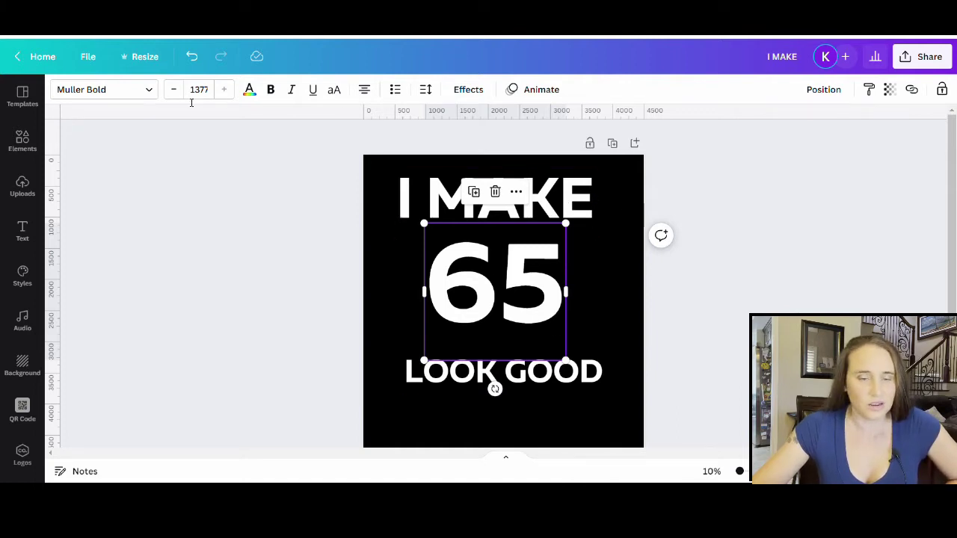
Try RoxboroughCF Bold, Barlow Condensed Bold and Alegreya Sans SC Bold as the font of the "65"
{"action": "left_click", "coordinate": [134, 92]}
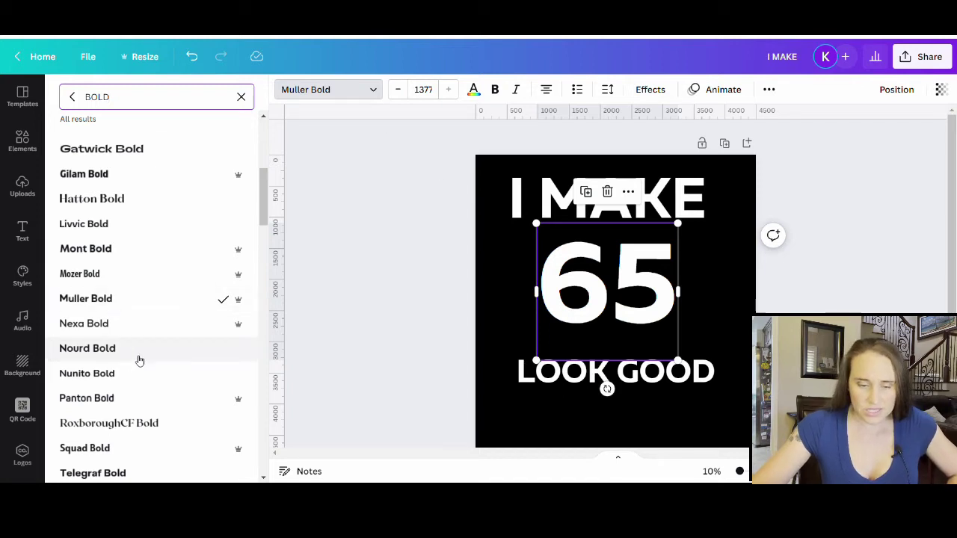
{"action": "left_click", "coordinate": [124, 424]}
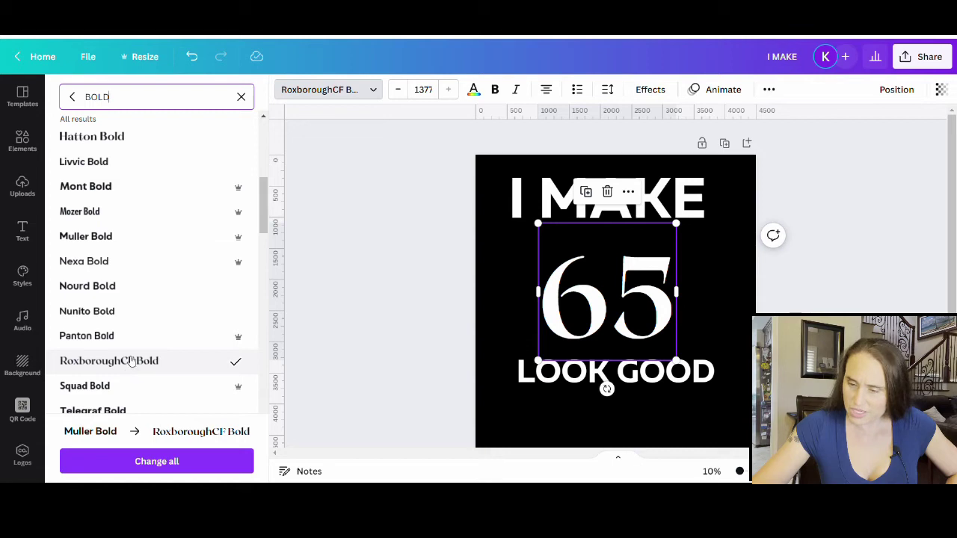
{"action": "scroll", "coordinate": [142, 166], "scroll_direction": "down", "scroll_amount": 2}
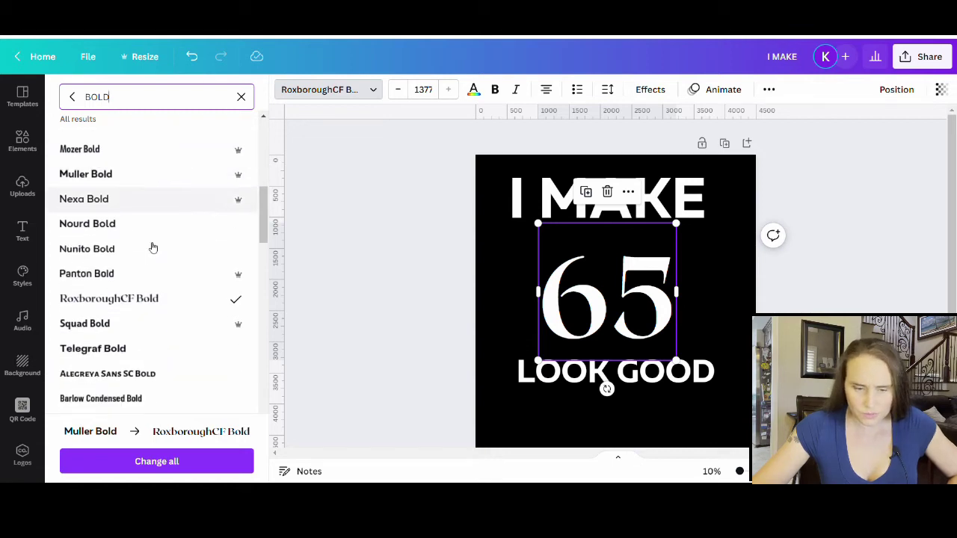
{"action": "scroll", "coordinate": [146, 172], "scroll_direction": "down", "scroll_amount": 3}
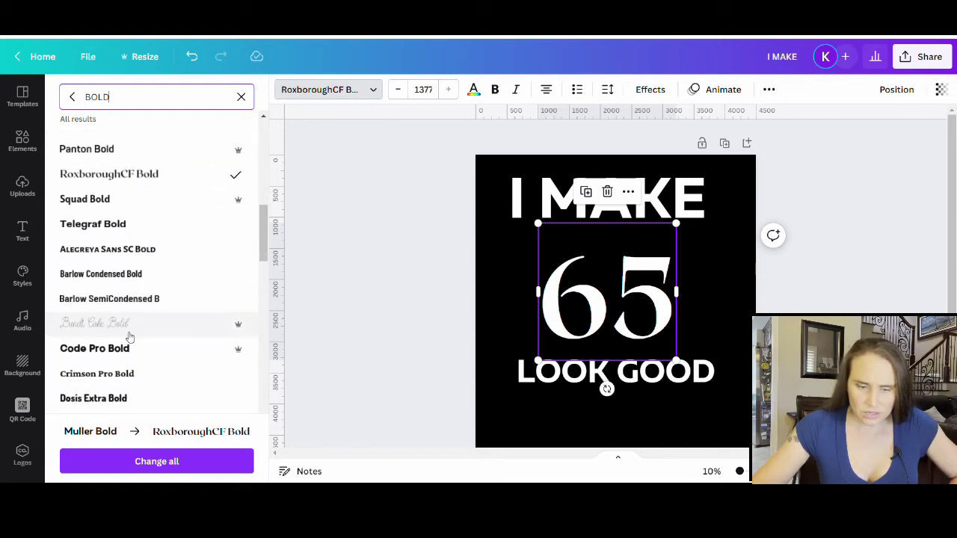
{"action": "left_click", "coordinate": [160, 274]}
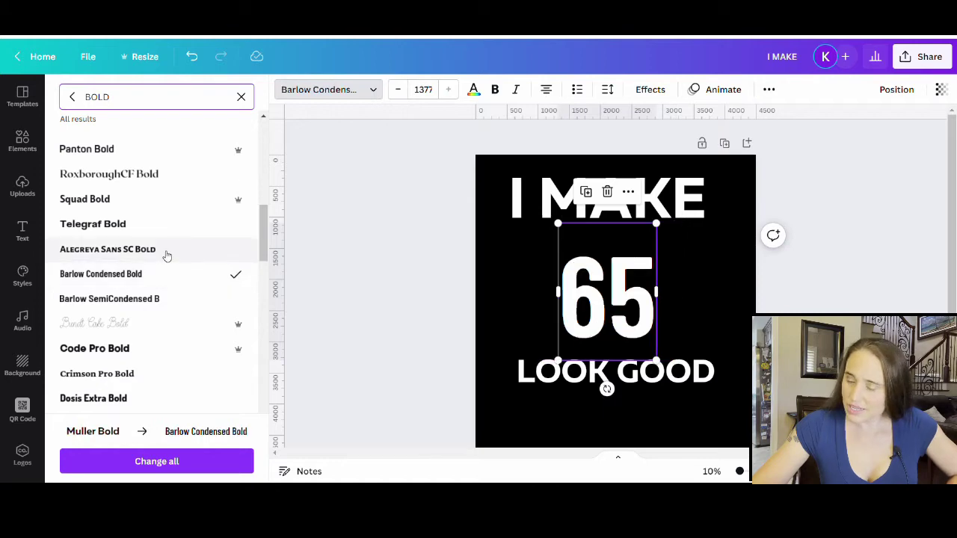
{"action": "left_click", "coordinate": [166, 256]}
{"action": "scroll", "coordinate": [166, 252], "scroll_direction": "down", "scroll_amount": 6}
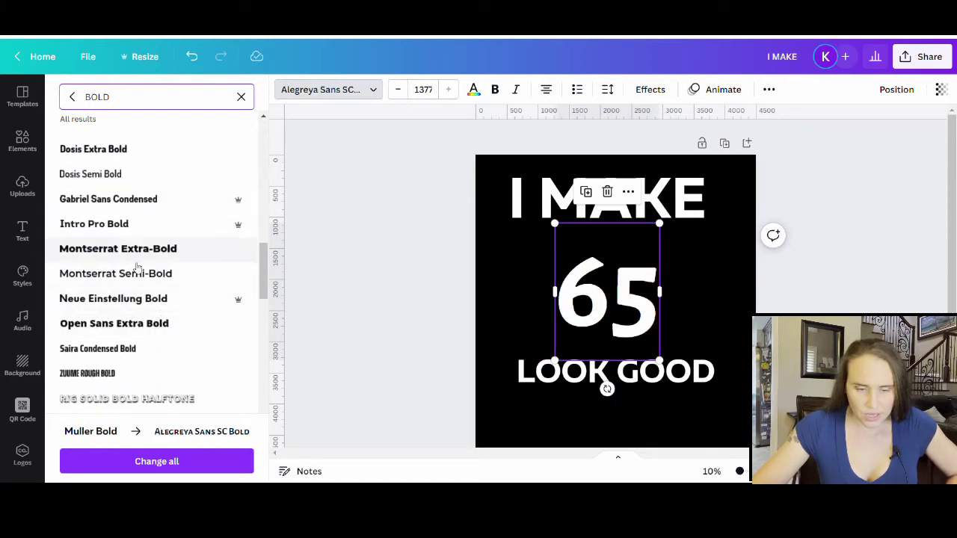
Try the Zuume Rough Bold, Noto Serif Display and Rig Solid Bold Halftone fonts on the "65"
{"action": "scroll", "coordinate": [137, 268], "scroll_direction": "down", "scroll_amount": 3}
{"action": "left_click", "coordinate": [165, 253]}
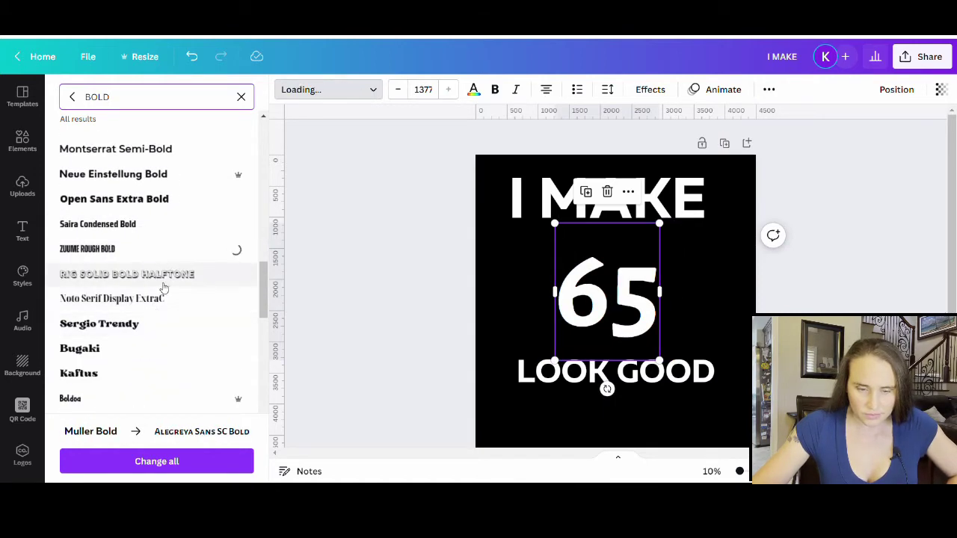
{"action": "left_click", "coordinate": [155, 299]}
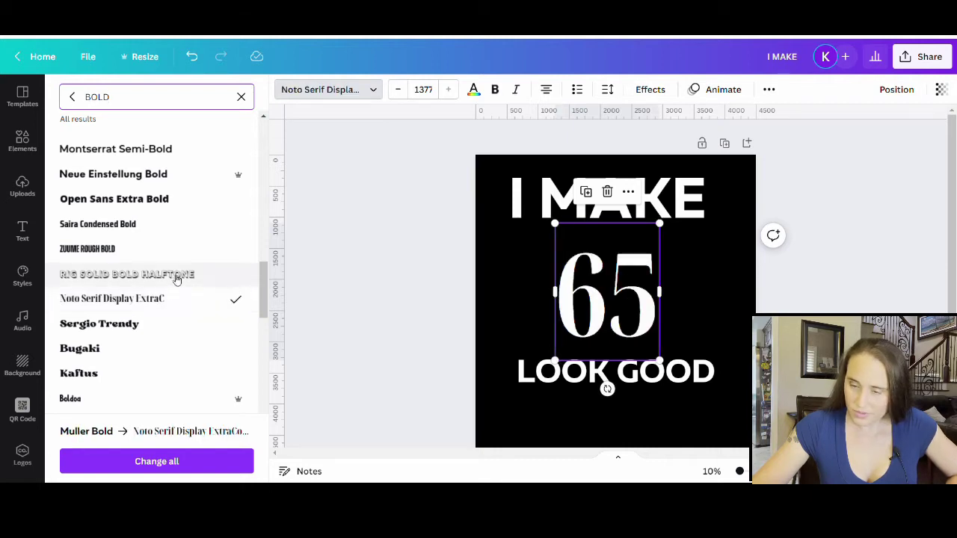
{"action": "left_click", "coordinate": [176, 276]}
{"action": "scroll", "coordinate": [176, 278], "scroll_direction": "down", "scroll_amount": 3}
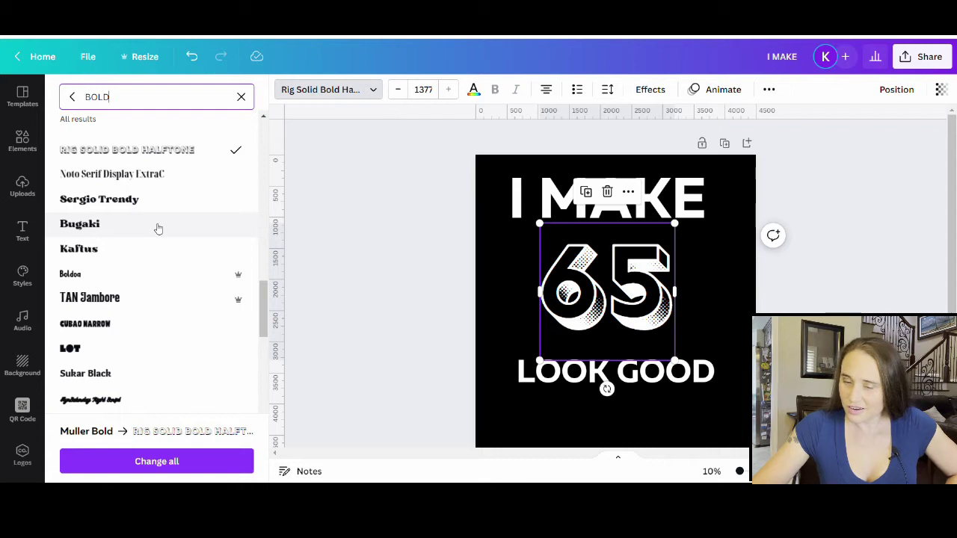
{"action": "scroll", "coordinate": [90, 277], "scroll_direction": "down", "scroll_amount": 3}
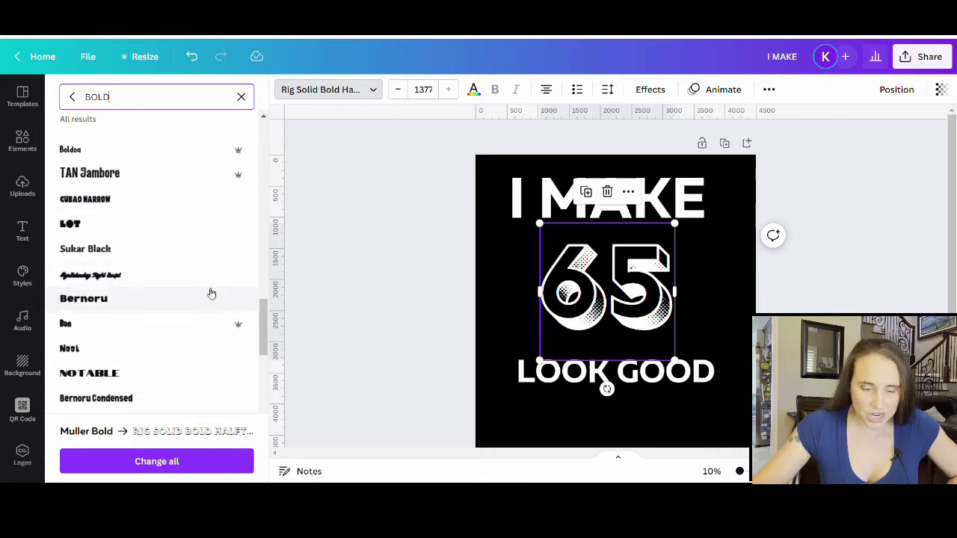
Try the heavy display fonts Notable, Quad, Hitchcut and Boldesqo Serif on the "65"
{"action": "left_click", "coordinate": [83, 372]}
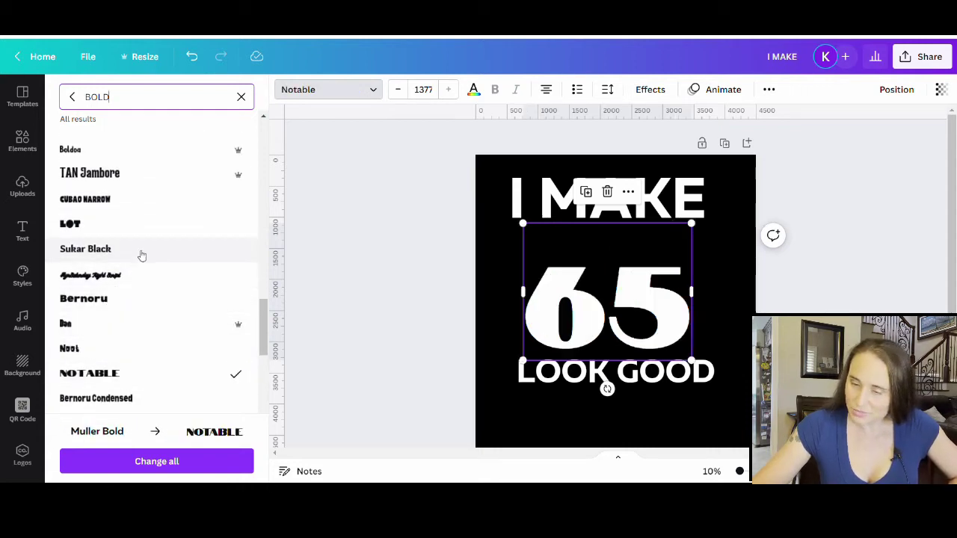
{"action": "scroll", "coordinate": [166, 226], "scroll_direction": "down", "scroll_amount": 6}
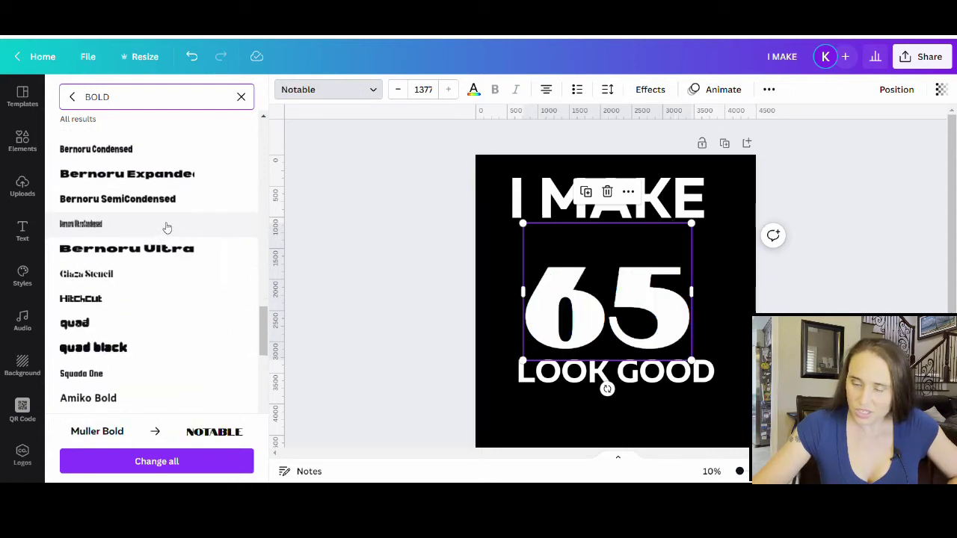
{"action": "left_click", "coordinate": [112, 325]}
{"action": "left_click", "coordinate": [122, 297]}
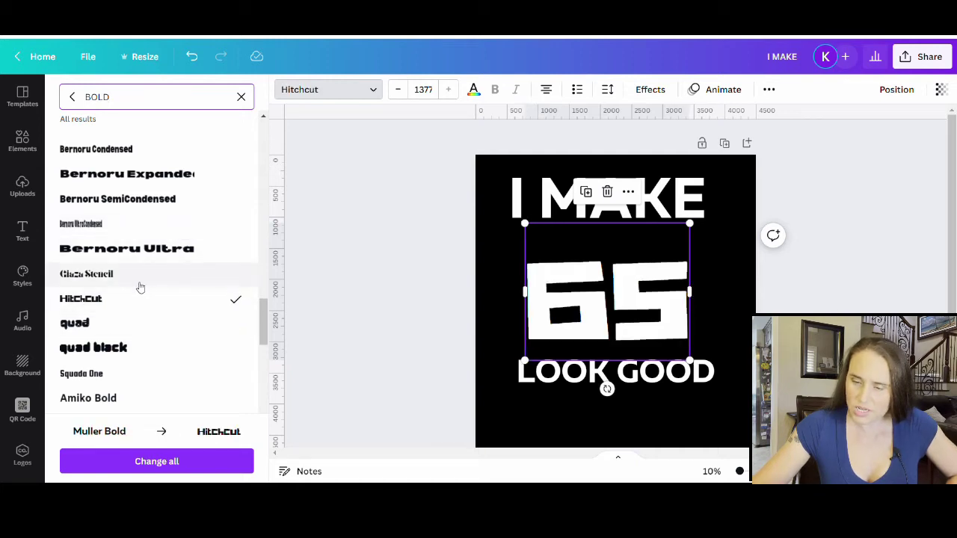
{"action": "scroll", "coordinate": [139, 285], "scroll_direction": "down", "scroll_amount": 6}
{"action": "left_click", "coordinate": [109, 346]}
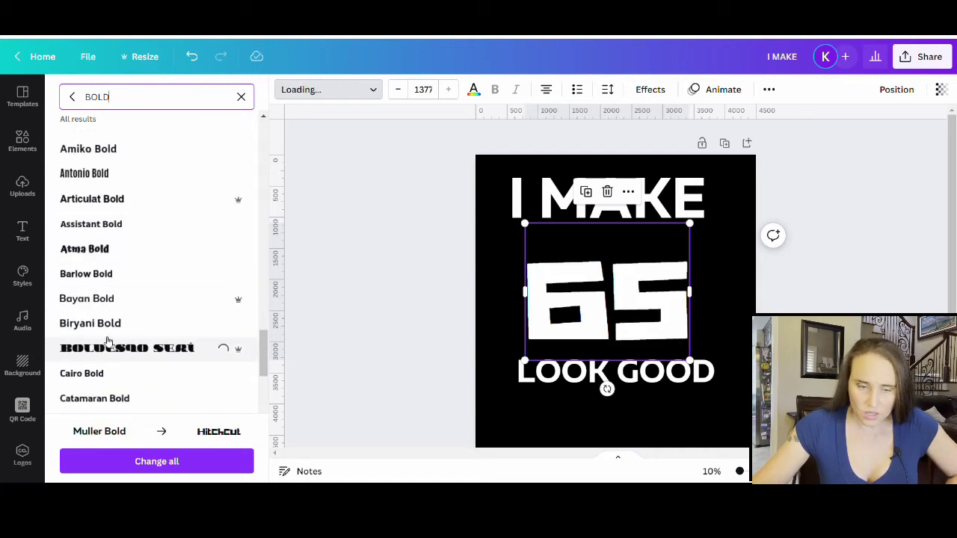
Try Atma Bold, Hussar Bold, Mardoto Bold and Martel Bold as the font of the "65"
{"action": "left_click", "coordinate": [124, 252]}
{"action": "scroll", "coordinate": [127, 252], "scroll_direction": "down", "scroll_amount": 2}
{"action": "scroll", "coordinate": [127, 253], "scroll_direction": "down", "scroll_amount": 5}
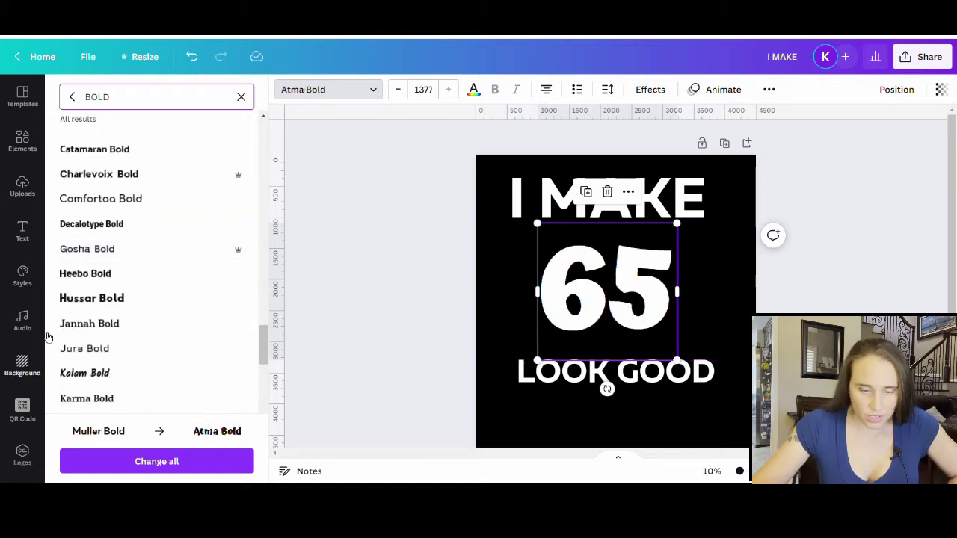
{"action": "left_click", "coordinate": [103, 299]}
{"action": "scroll", "coordinate": [102, 299], "scroll_direction": "down", "scroll_amount": 7}
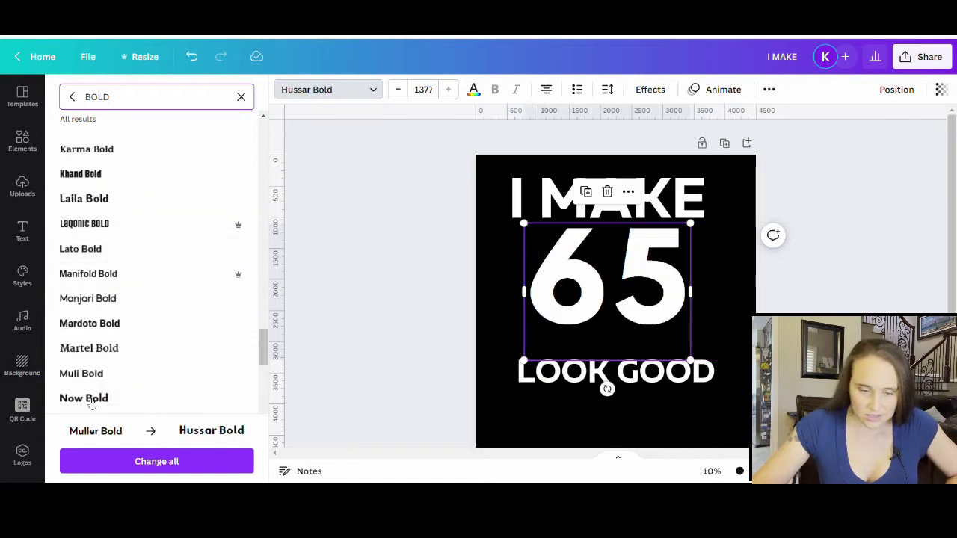
{"action": "left_click", "coordinate": [99, 326]}
{"action": "left_click", "coordinate": [101, 345]}
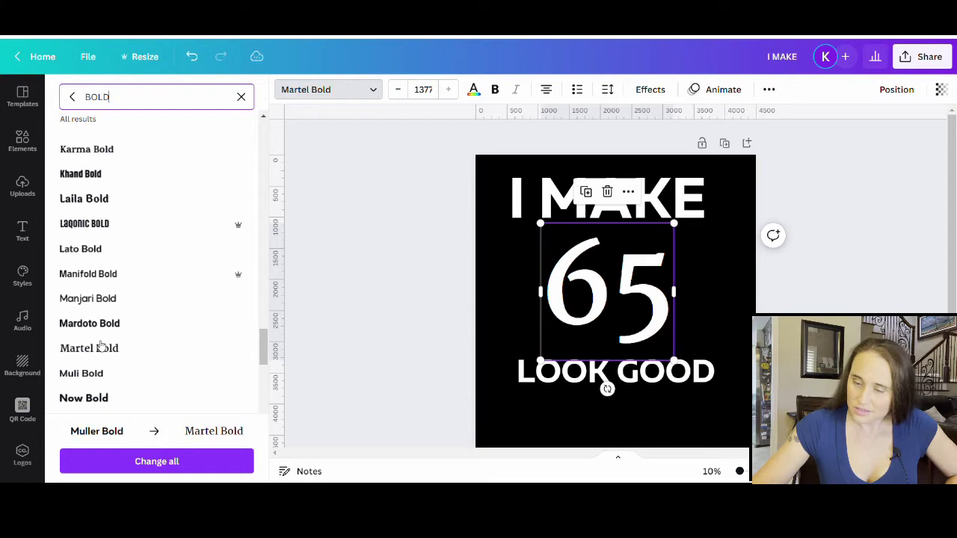
{"action": "scroll", "coordinate": [102, 345], "scroll_direction": "down", "scroll_amount": 5}
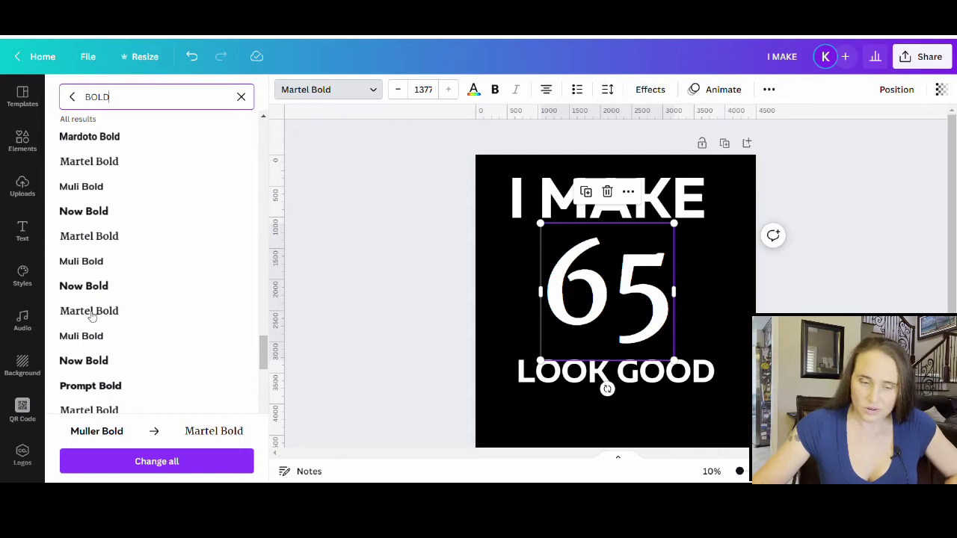
Set the font of the "65" to RoxboroughCF Bold, leaving the other text lines in their current font
{"action": "scroll", "coordinate": [150, 299], "scroll_direction": "up", "scroll_amount": 5}
{"action": "left_click", "coordinate": [183, 282]}
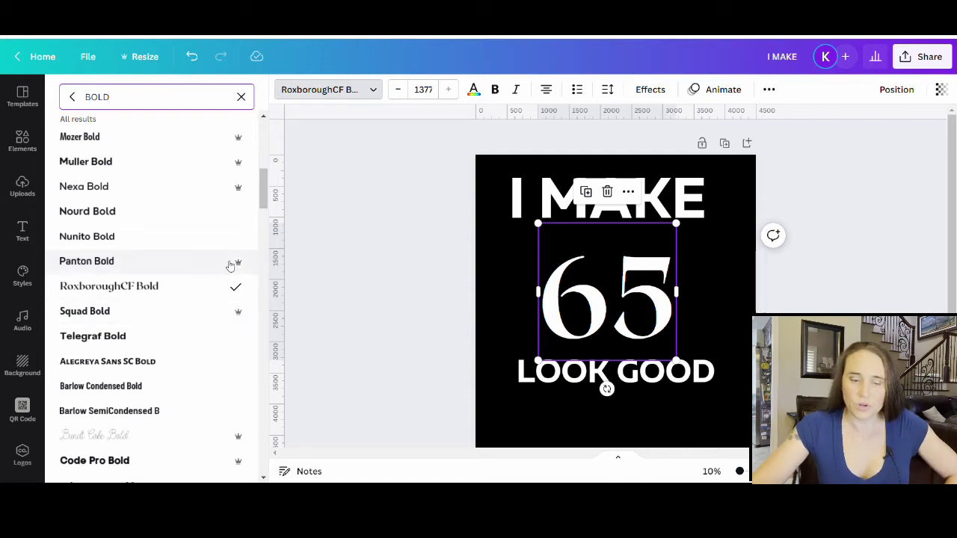
{"action": "left_click", "coordinate": [388, 293]}
{"action": "left_click", "coordinate": [747, 280]}
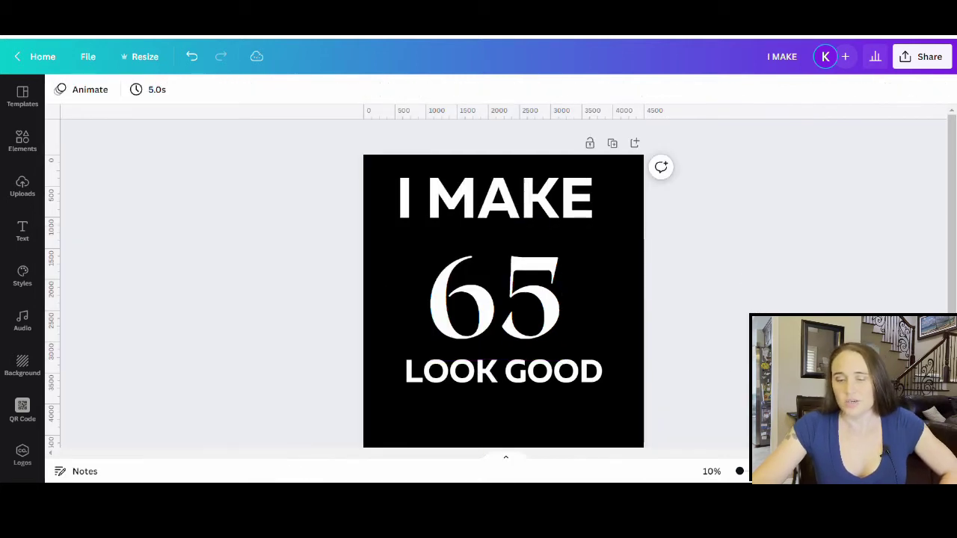
Enlarge the "65" to span most of the page width and position it just below "I MAKE"
{"action": "left_click_drag", "start_coordinate": [524, 311], "coordinate": [488, 279]}
{"action": "left_click_drag", "start_coordinate": [531, 329], "coordinate": [653, 400]}
{"action": "left_click", "coordinate": [653, 400]}
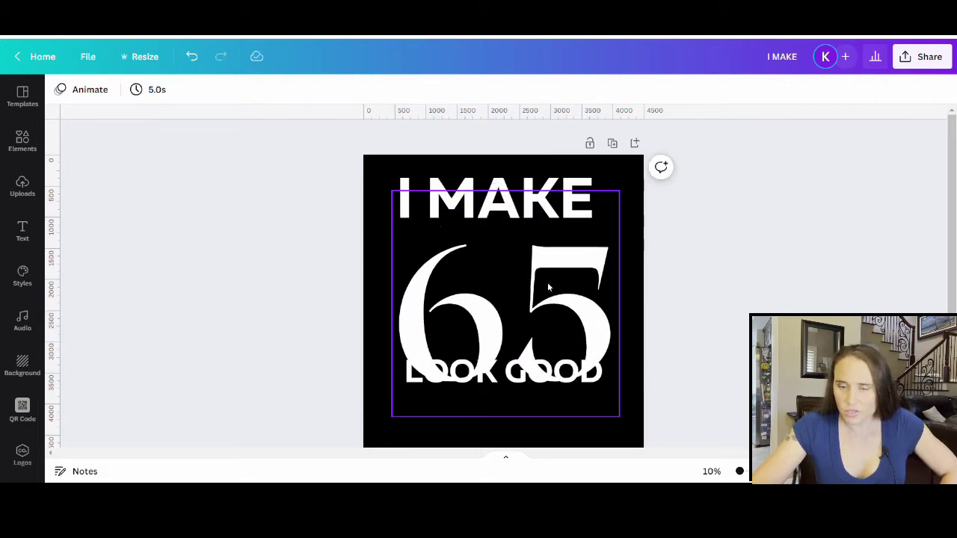
{"action": "left_click_drag", "start_coordinate": [548, 287], "coordinate": [548, 287]}
Send the enlarged "65" to the back, behind the other text
{"action": "right_click", "coordinate": [485, 304]}
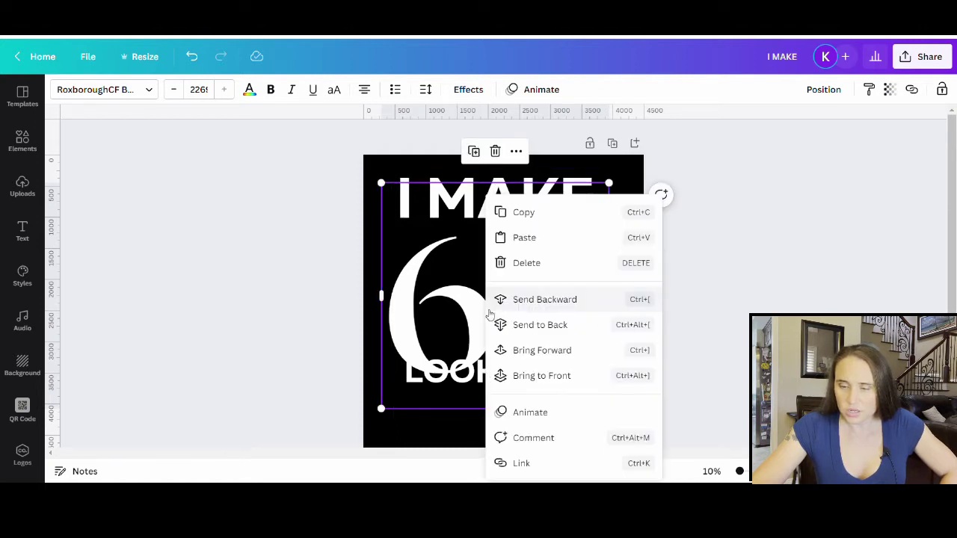
{"action": "left_click", "coordinate": [555, 324]}
{"action": "left_click", "coordinate": [730, 329]}
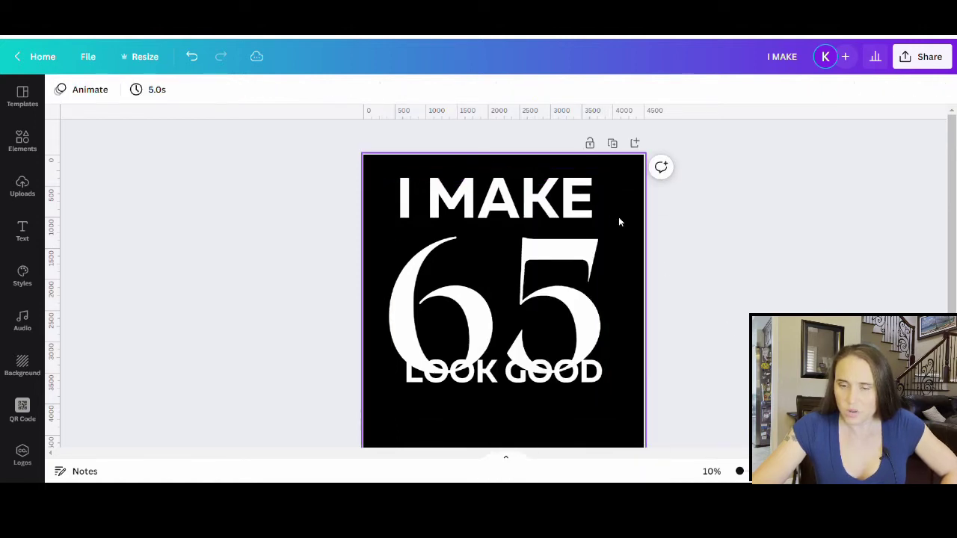
Align "I MAKE" with the left edge of the "65" and enlarge it to match the number's width
{"action": "left_click_drag", "start_coordinate": [585, 199], "coordinate": [571, 201]}
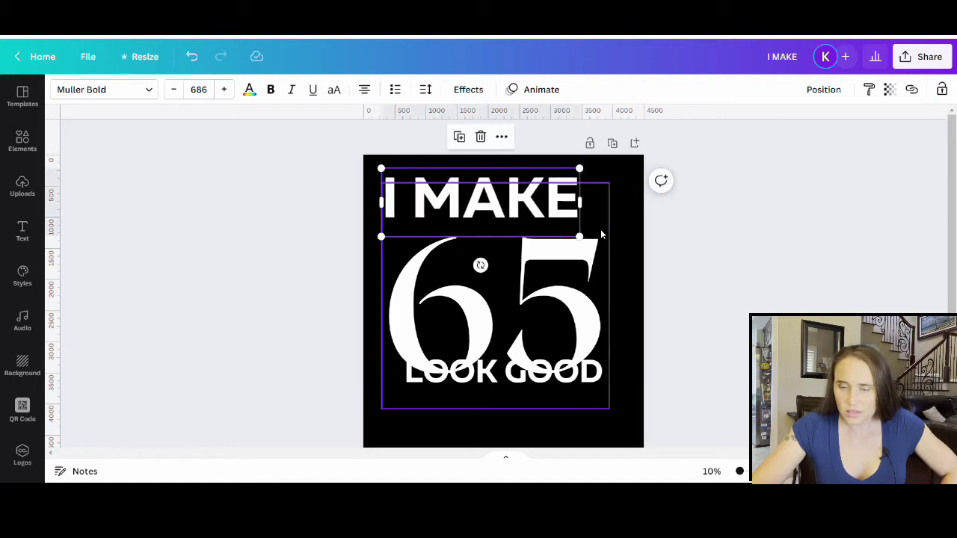
{"action": "left_click_drag", "start_coordinate": [581, 240], "coordinate": [613, 255]}
{"action": "left_click", "coordinate": [578, 406]}
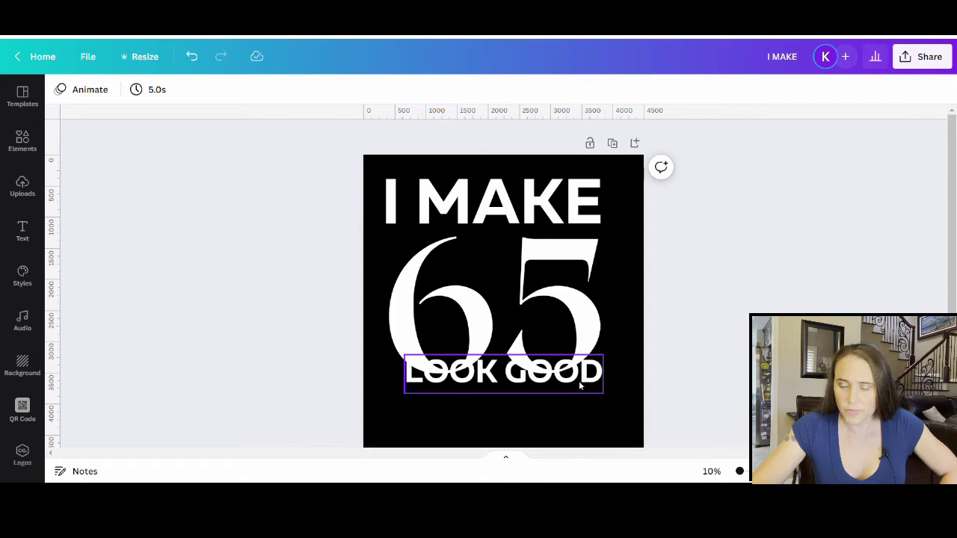
Move "LOOK GOOD" directly below the "65" and enlarge it to about size 430 to match the width of "I MAKE"
{"action": "left_click_drag", "start_coordinate": [584, 381], "coordinate": [571, 428]}
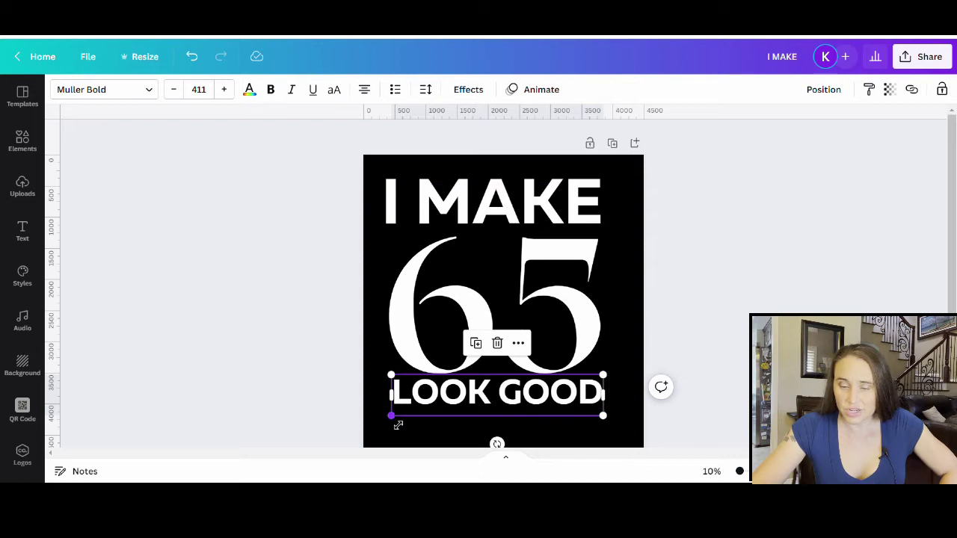
{"action": "left_click_drag", "start_coordinate": [399, 425], "coordinate": [395, 430]}
{"action": "left_click", "coordinate": [748, 300]}
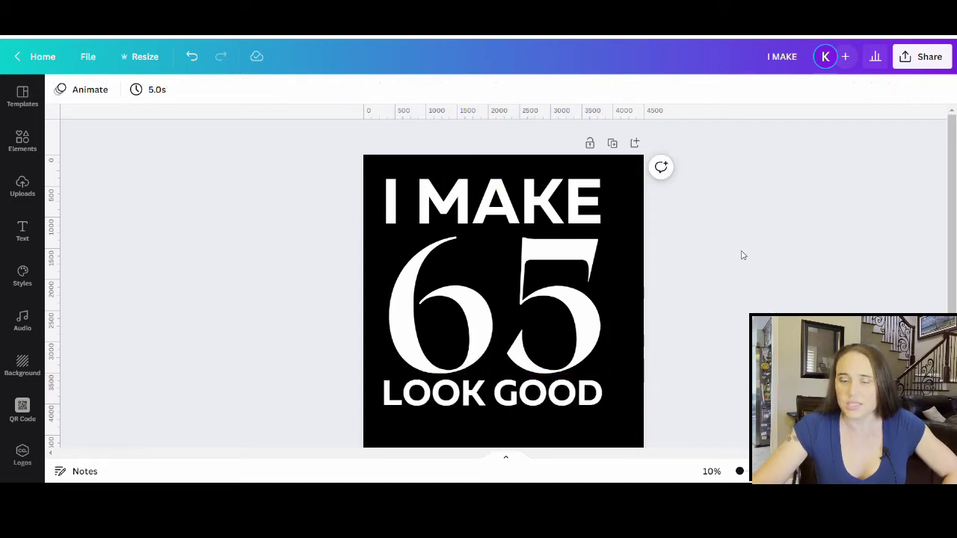
Move "I MAKE" slightly down to close the gap above the "65"
{"action": "left_click", "coordinate": [505, 189]}
{"action": "left_click_drag", "start_coordinate": [505, 189], "coordinate": [506, 196]}
{"action": "left_click", "coordinate": [736, 293]}
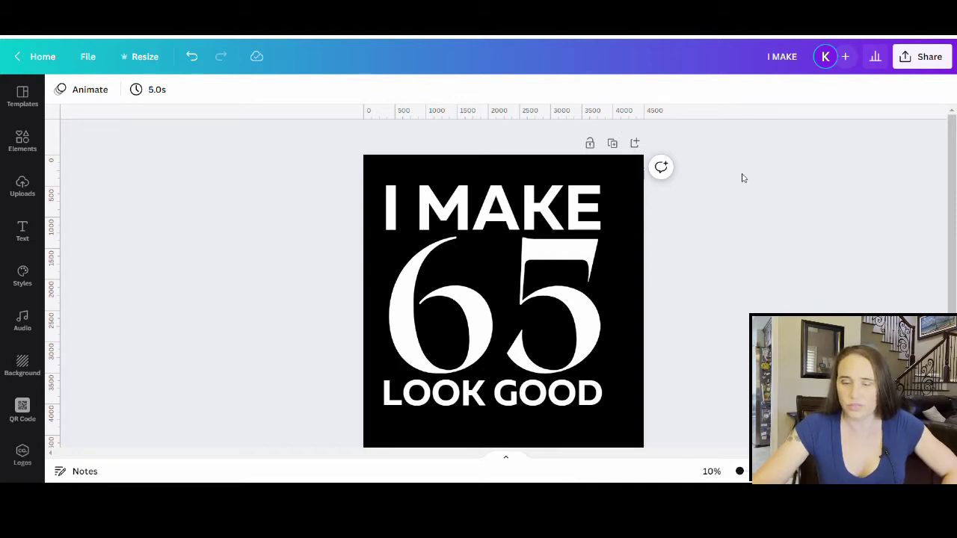
Group all three text lines and move the group down and slightly right to centre it on the page
{"action": "scroll", "coordinate": [708, 401], "scroll_direction": "down", "scroll_amount": 1}
{"action": "scroll", "coordinate": [823, 205], "scroll_direction": "up", "scroll_amount": 1}
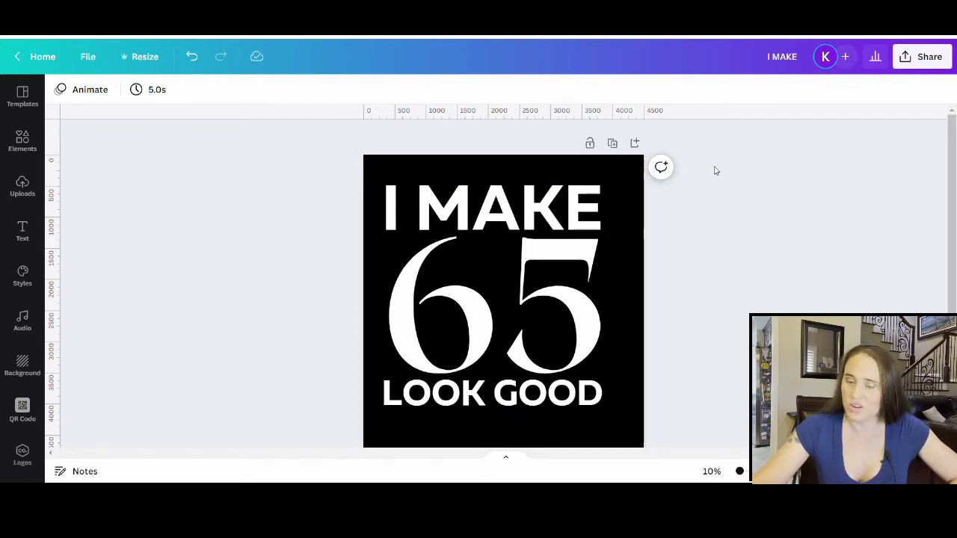
{"action": "scroll", "coordinate": [785, 201], "scroll_direction": "down", "scroll_amount": 1}
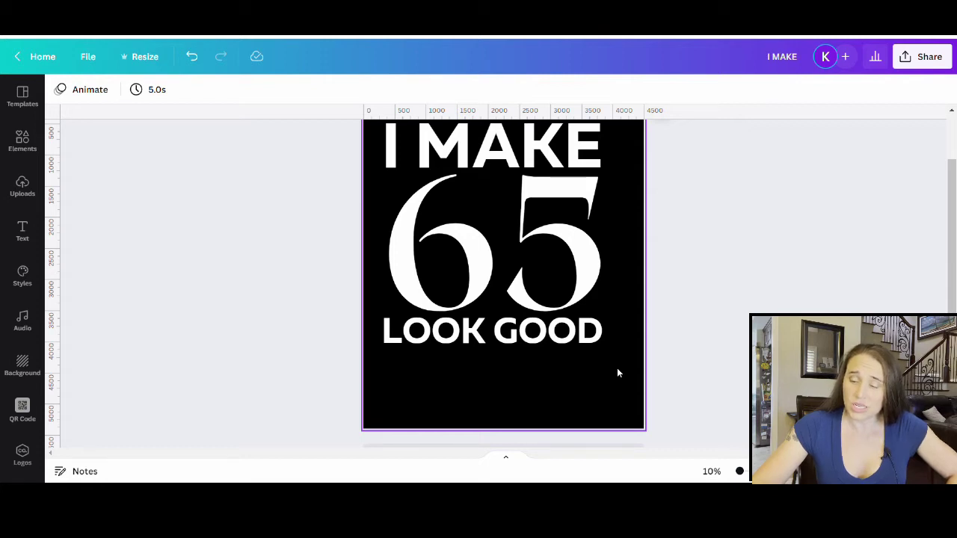
{"action": "left_click_drag", "start_coordinate": [617, 368], "coordinate": [391, 135]}
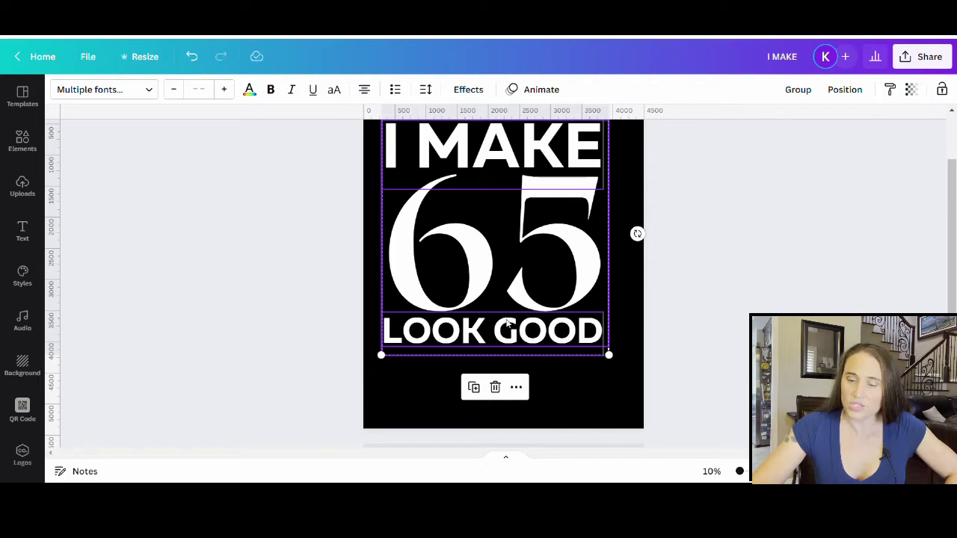
{"action": "scroll", "coordinate": [707, 268], "scroll_direction": "up", "scroll_amount": 2}
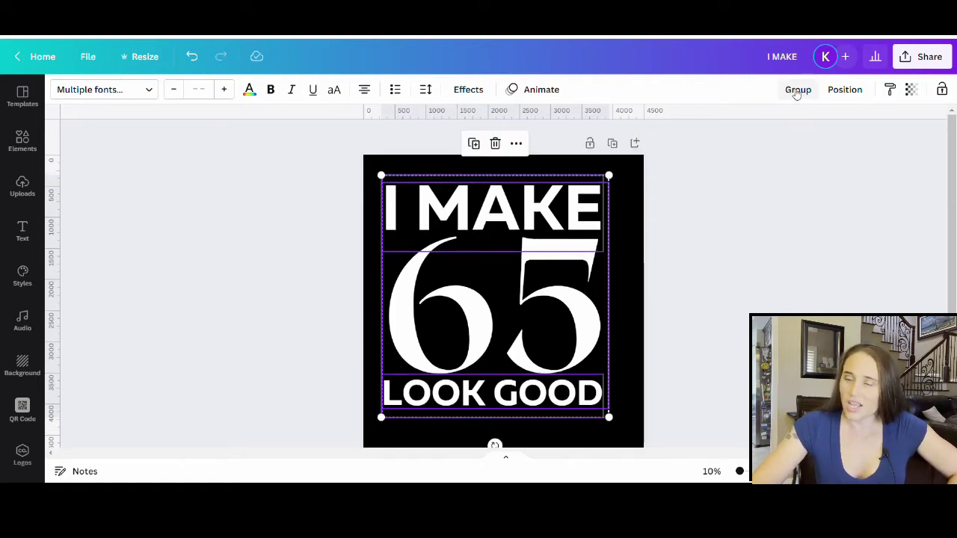
{"action": "left_click", "coordinate": [798, 90]}
{"action": "left_click", "coordinate": [773, 225]}
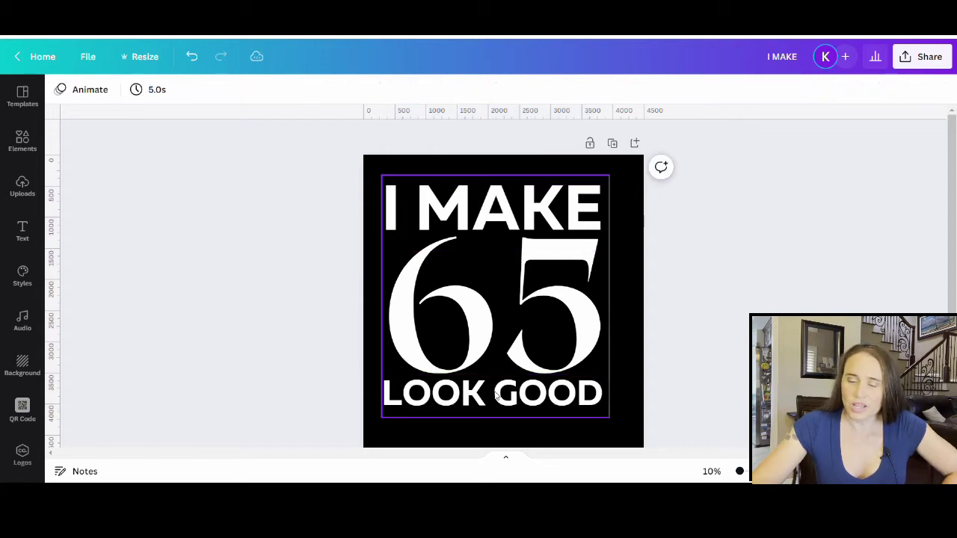
{"action": "left_click_drag", "start_coordinate": [496, 398], "coordinate": [504, 422]}
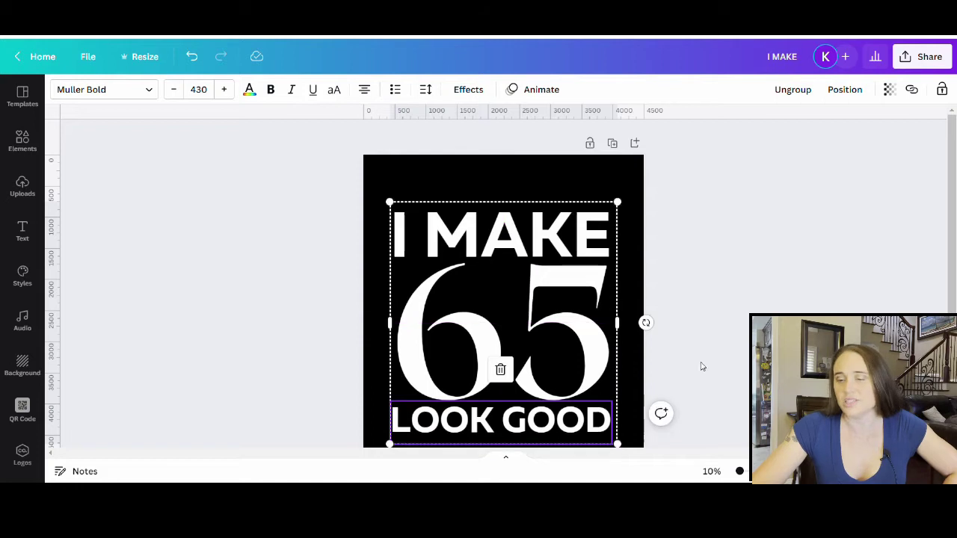
{"action": "left_click", "coordinate": [707, 365]}
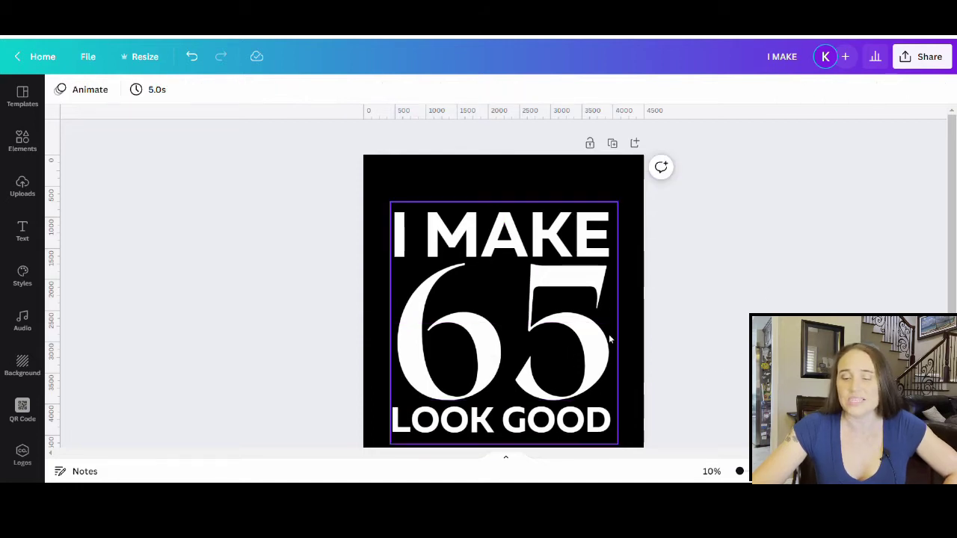
Shrink the grouped text slightly from its lower-left corner and move it a little left and up to recentre it on the page
{"action": "scroll", "coordinate": [610, 341], "scroll_direction": "down", "scroll_amount": 2}
{"action": "left_click", "coordinate": [413, 374]}
{"action": "left_click_drag", "start_coordinate": [394, 395], "coordinate": [405, 380]}
{"action": "left_click", "coordinate": [748, 278]}
{"action": "scroll", "coordinate": [521, 318], "scroll_direction": "up", "scroll_amount": 2}
{"action": "left_click_drag", "start_coordinate": [522, 317], "coordinate": [516, 314]}
{"action": "left_click", "coordinate": [819, 309]}
{"action": "scroll", "coordinate": [819, 308], "scroll_direction": "down", "scroll_amount": 1}
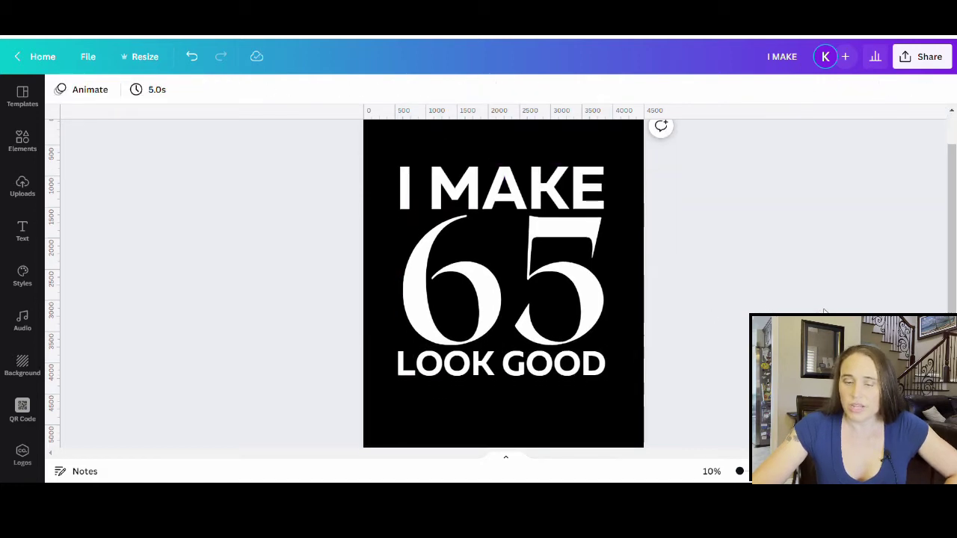
Rename the design as "I MAKE 65 LOOK GOOD"
{"action": "scroll", "coordinate": [819, 308], "scroll_direction": "up", "scroll_amount": 1}
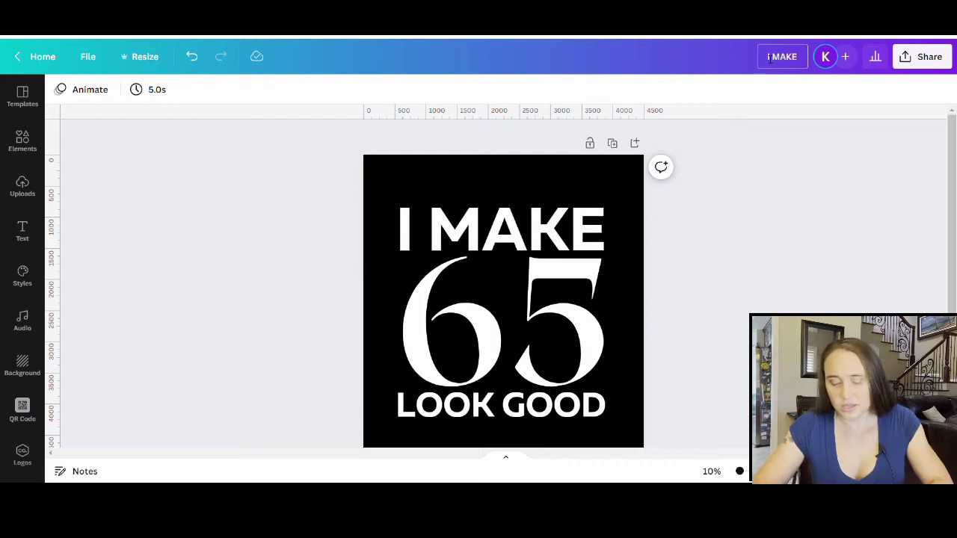
{"action": "type", "text": "65 LOO"}
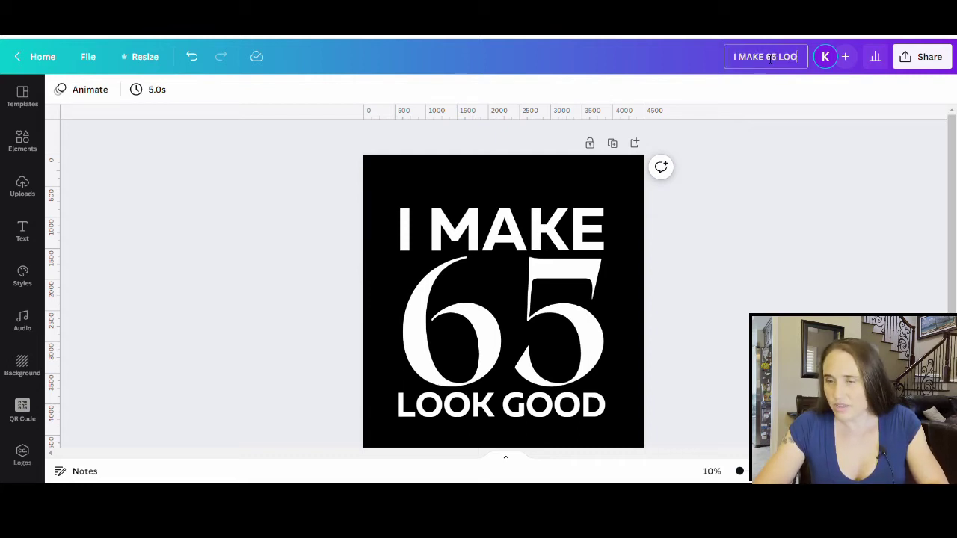
{"action": "type", "text": "K GOOD"}
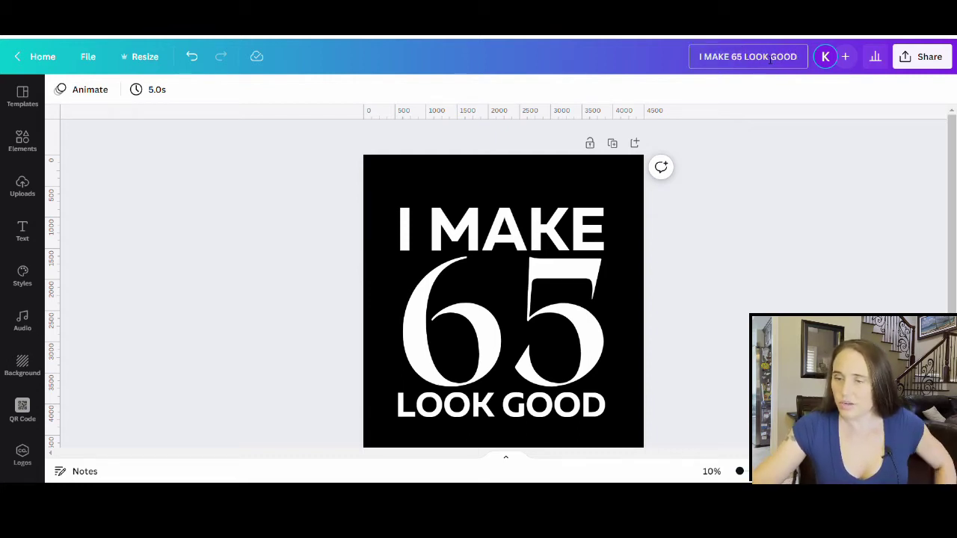
{"action": "left_click", "coordinate": [675, 210]}
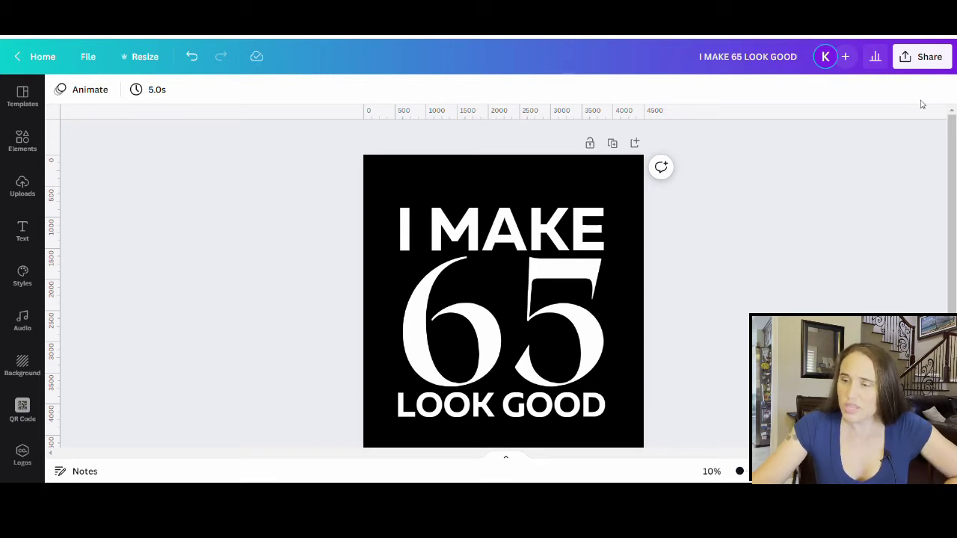
Download the design as a 4500 × 5400 px PNG with a transparent background and dismiss the sharing prompt
{"action": "left_click", "coordinate": [917, 57]}
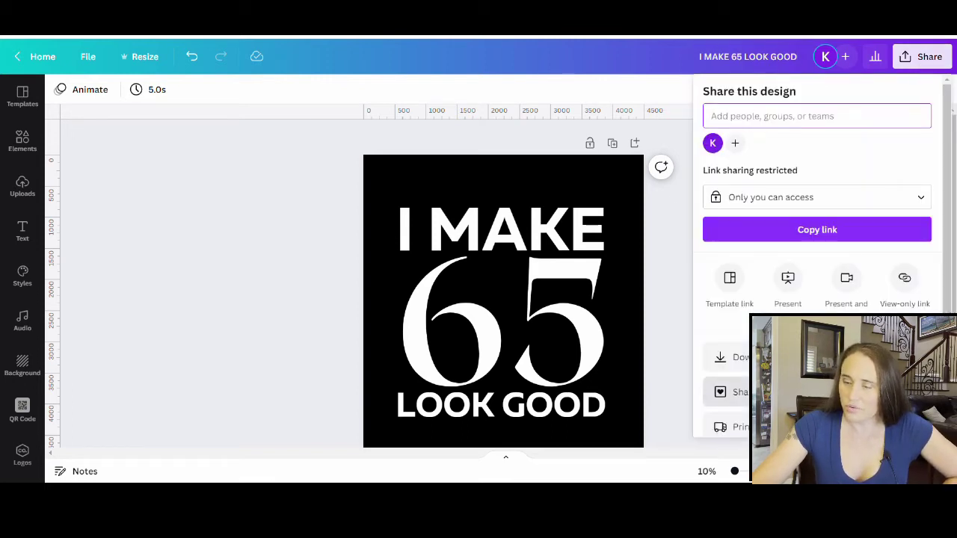
{"action": "left_click", "coordinate": [737, 357]}
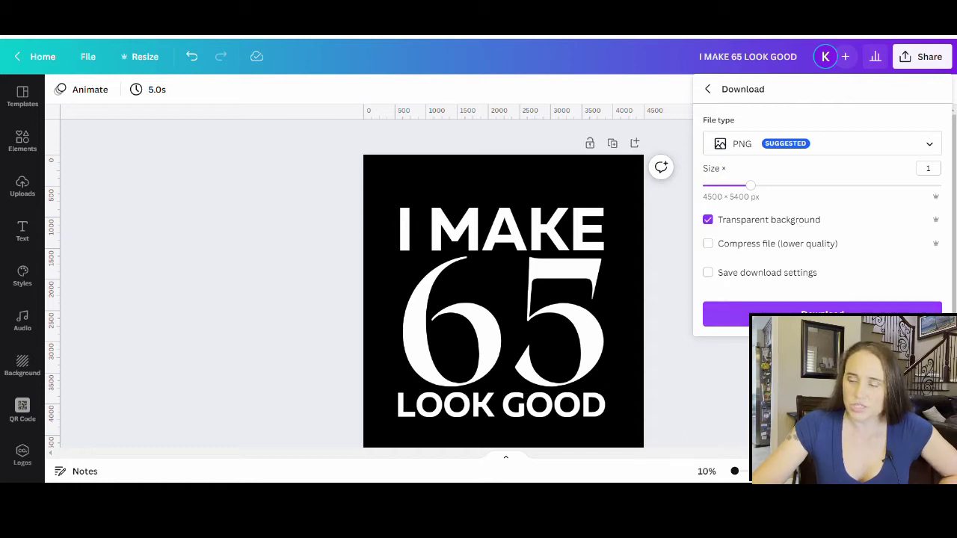
{"action": "left_click", "coordinate": [858, 311]}
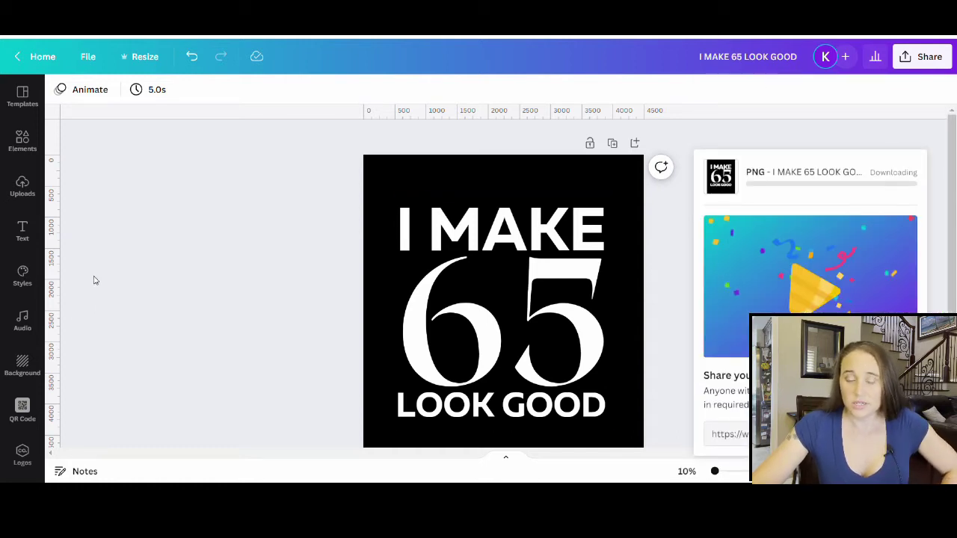
{"action": "left_click", "coordinate": [186, 252]}
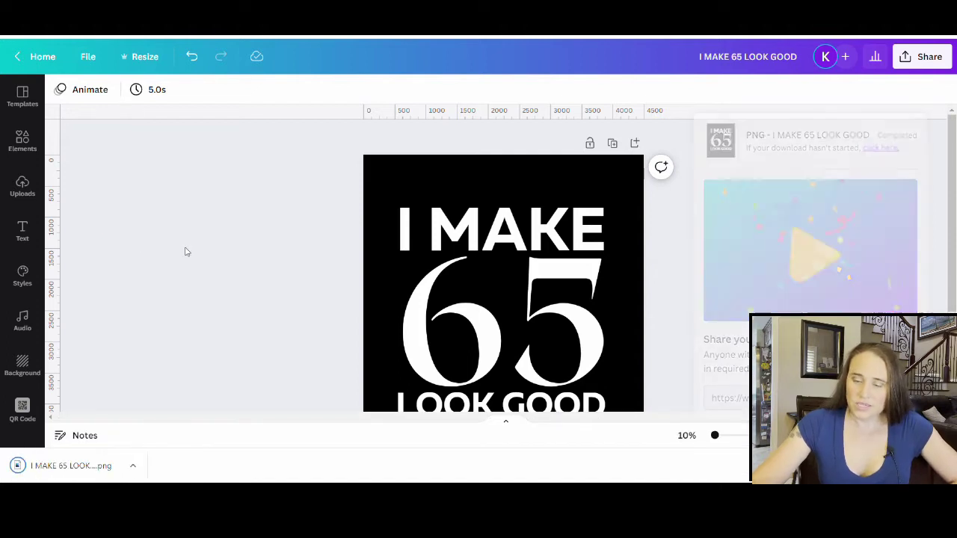
Search the elements library for "RAINBOW"
{"action": "scroll", "coordinate": [183, 247], "scroll_direction": "down", "scroll_amount": 2}
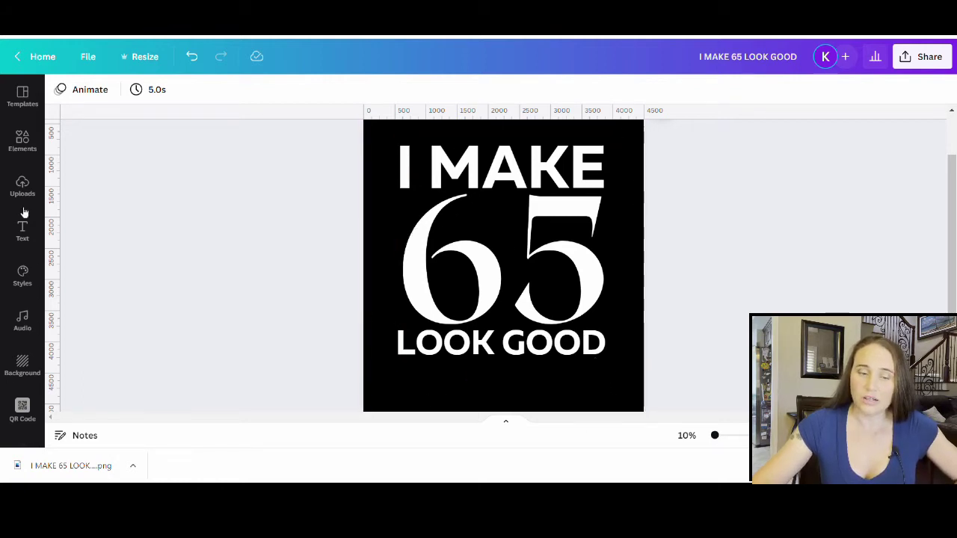
{"action": "left_click", "coordinate": [22, 142]}
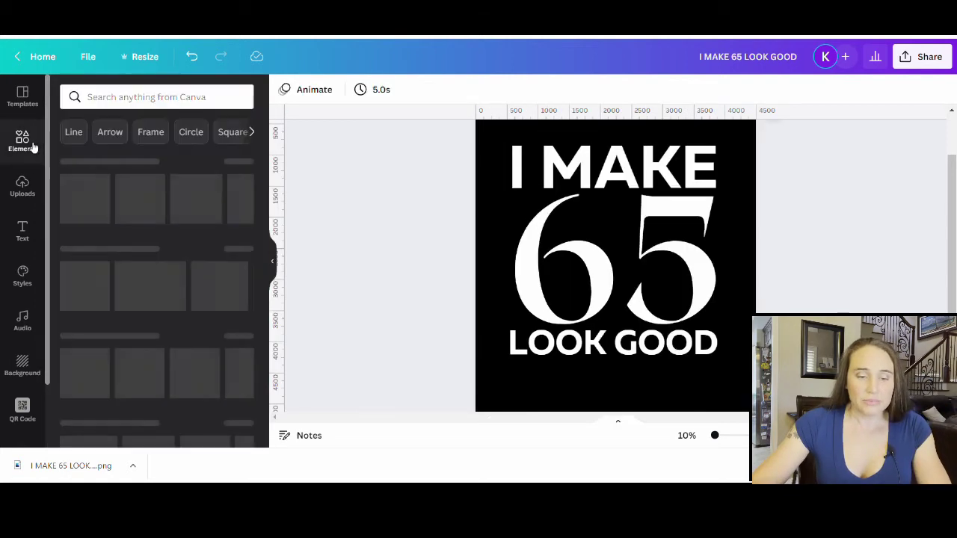
{"action": "left_click", "coordinate": [163, 98]}
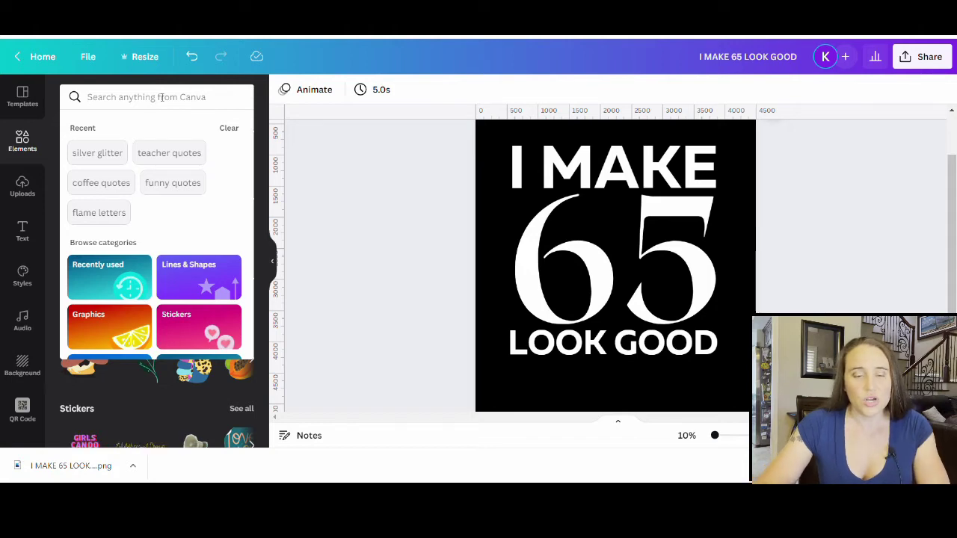
{"action": "type", "text": "RAINBOW"}
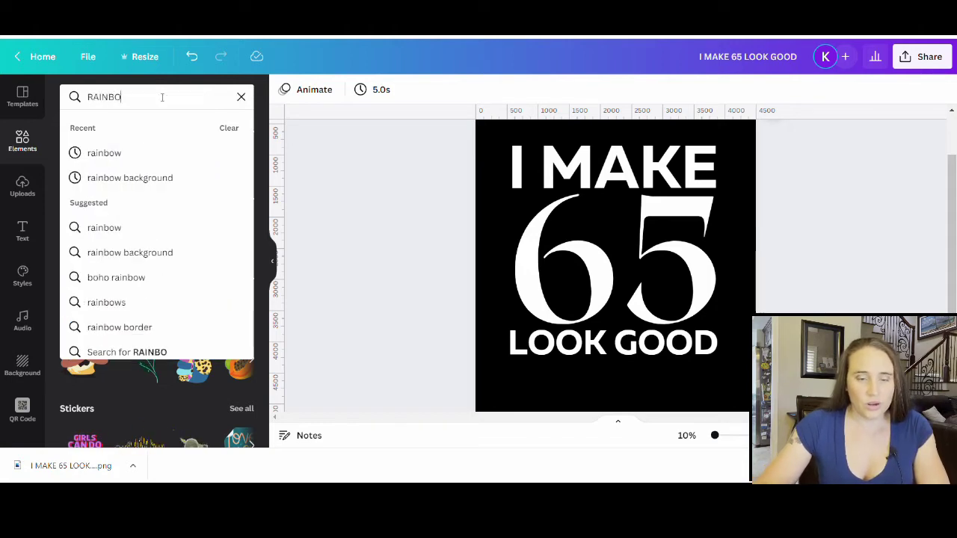
{"action": "key", "text": "Return"}
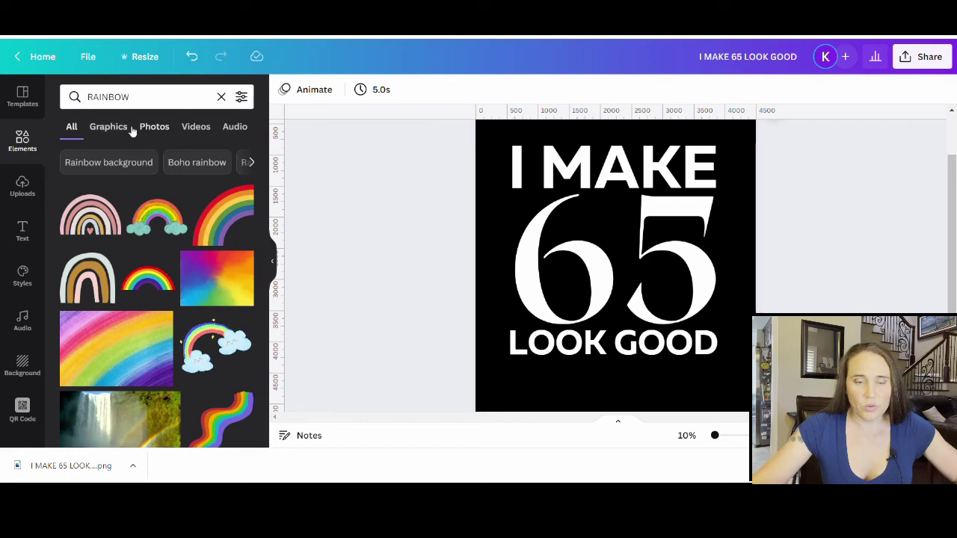
Look through the rainbow graphics and switch to photos narrowed to the suggested "Rainbow background" search
{"action": "left_click", "coordinate": [123, 130]}
{"action": "scroll", "coordinate": [181, 178], "scroll_direction": "down", "scroll_amount": 2}
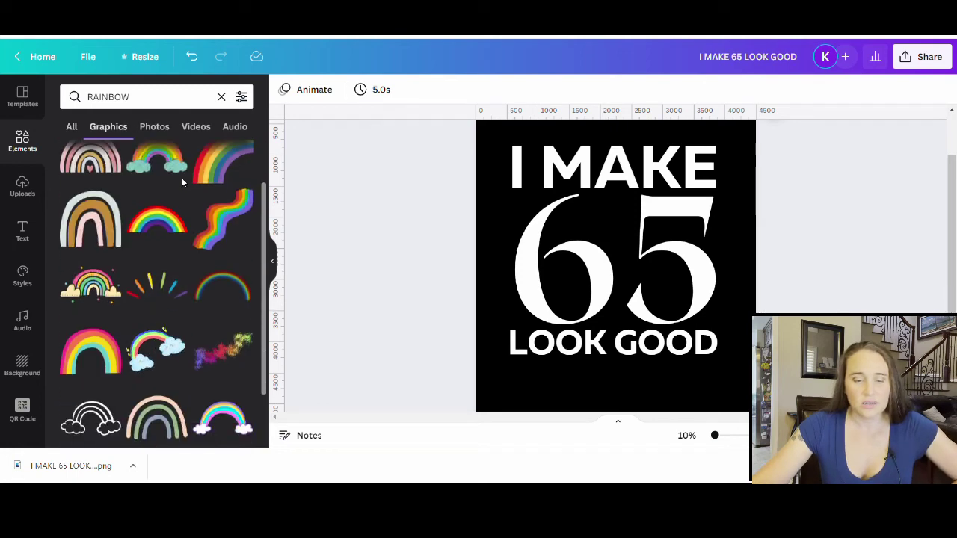
{"action": "left_click", "coordinate": [157, 128]}
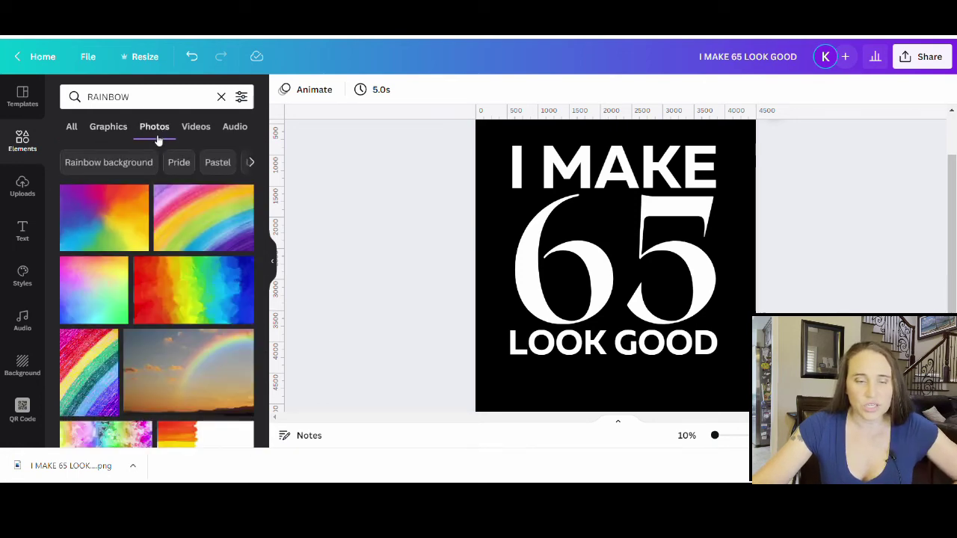
{"action": "left_click", "coordinate": [86, 170]}
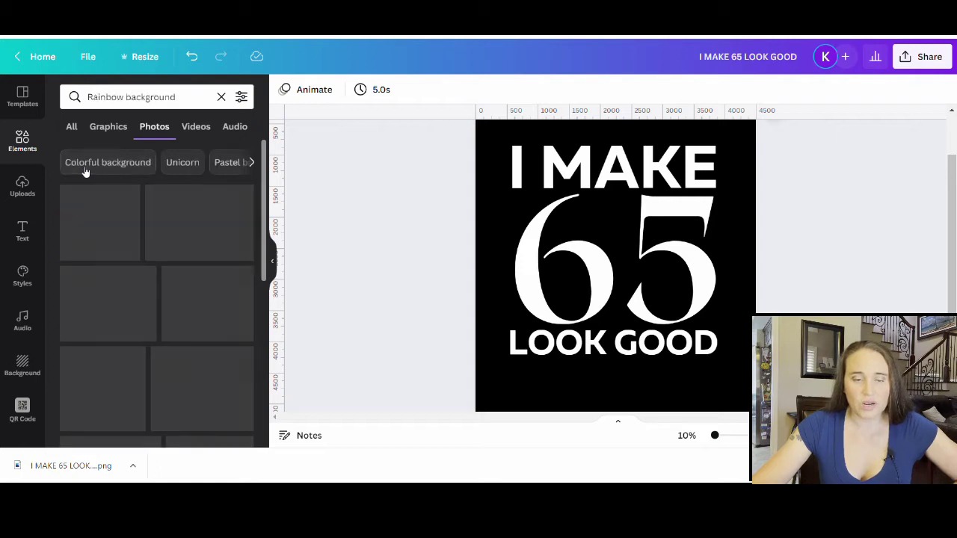
Look through the rainbow background photos for a colourful texture that could cover the text
{"action": "scroll", "coordinate": [162, 201], "scroll_direction": "down", "scroll_amount": 1}
{"action": "scroll", "coordinate": [157, 194], "scroll_direction": "down", "scroll_amount": 1}
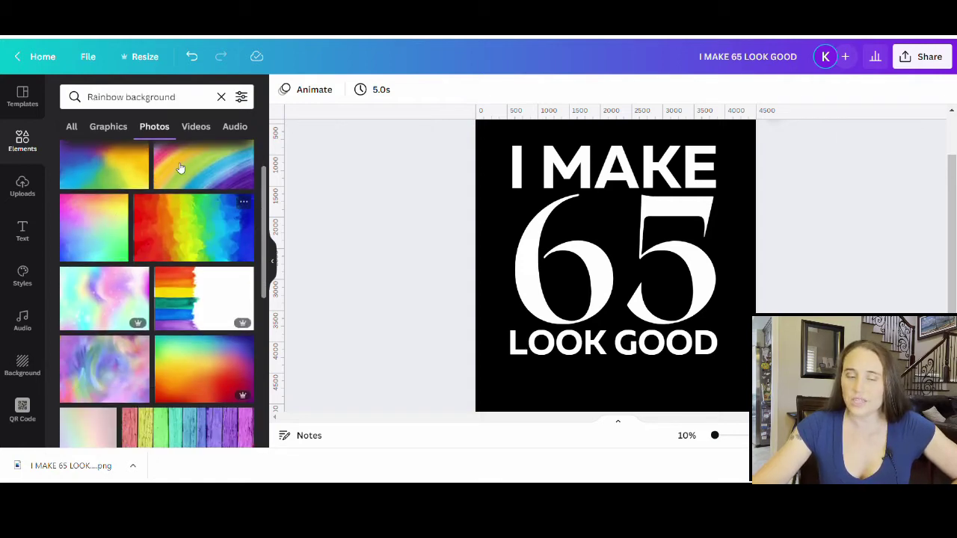
{"action": "scroll", "coordinate": [123, 198], "scroll_direction": "down", "scroll_amount": 3}
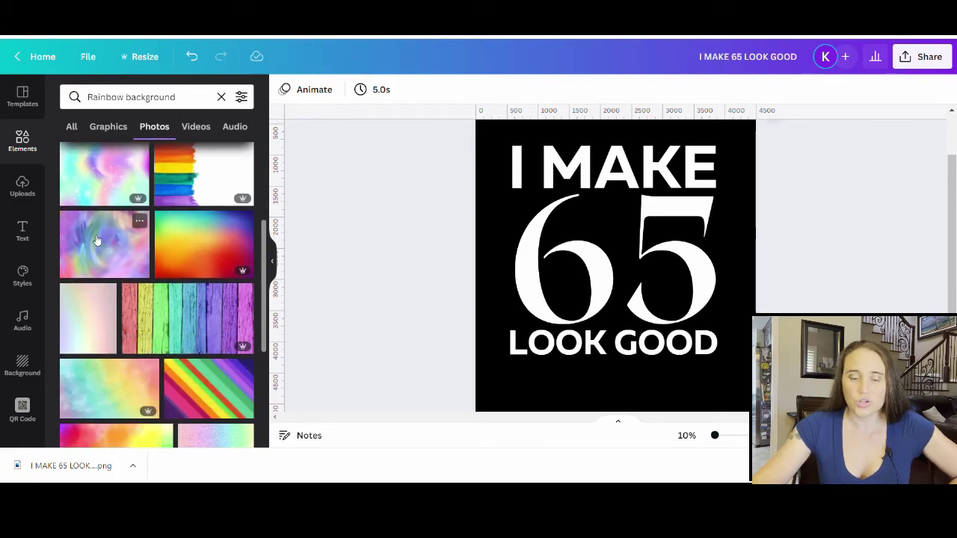
{"action": "scroll", "coordinate": [112, 251], "scroll_direction": "down", "scroll_amount": 5}
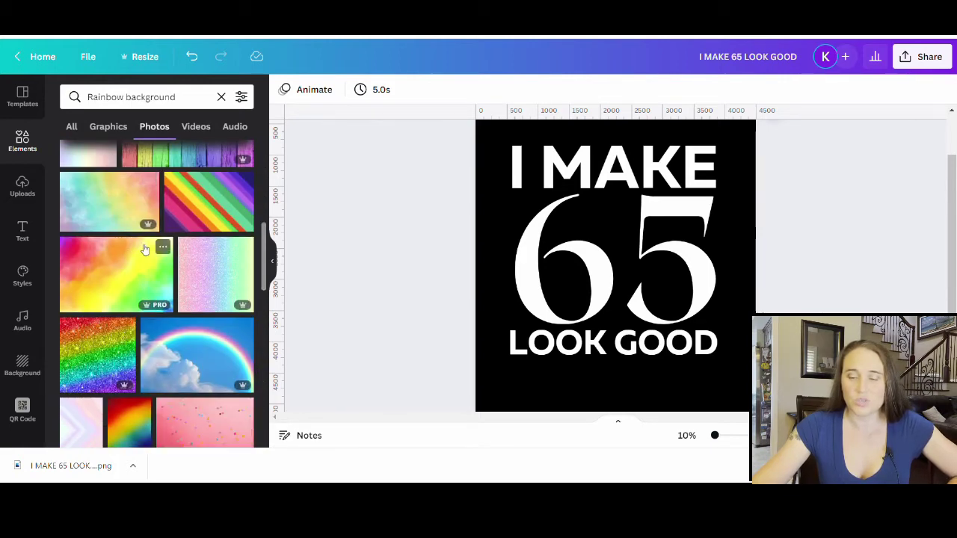
{"action": "scroll", "coordinate": [146, 249], "scroll_direction": "down", "scroll_amount": 2}
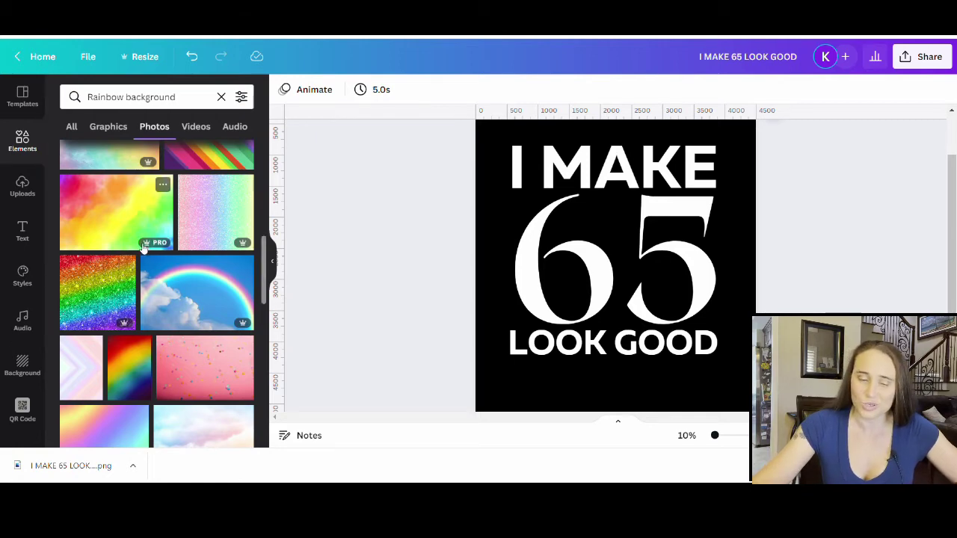
{"action": "scroll", "coordinate": [144, 249], "scroll_direction": "down", "scroll_amount": 5}
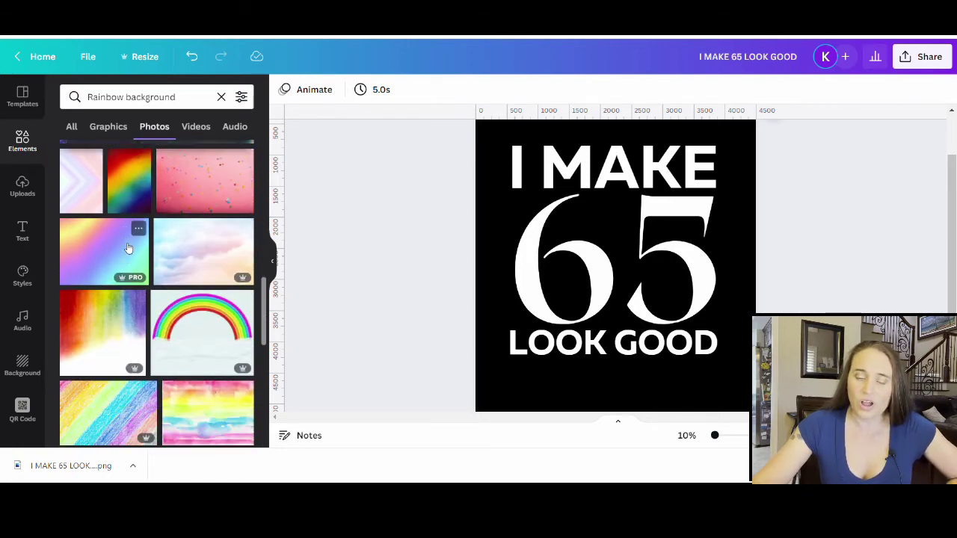
{"action": "scroll", "coordinate": [129, 249], "scroll_direction": "down", "scroll_amount": 3}
{"action": "scroll", "coordinate": [140, 287], "scroll_direction": "up", "scroll_amount": 8}
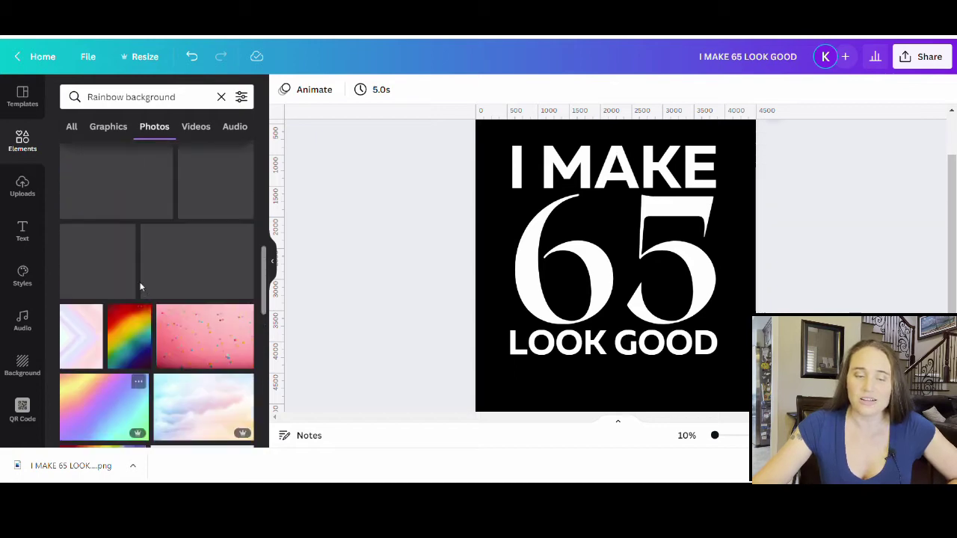
{"action": "scroll", "coordinate": [140, 287], "scroll_direction": "up", "scroll_amount": 1}
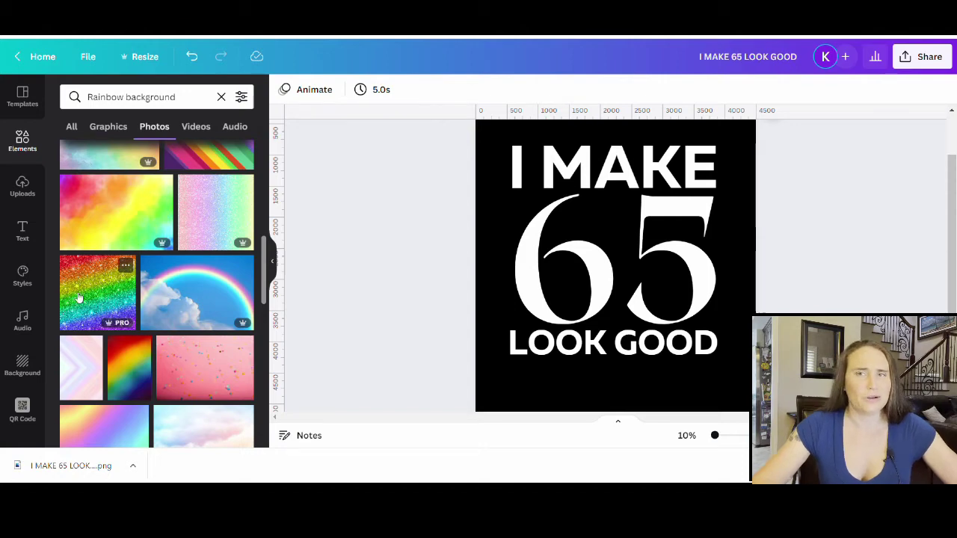
{"action": "scroll", "coordinate": [89, 295], "scroll_direction": "down", "scroll_amount": 10}
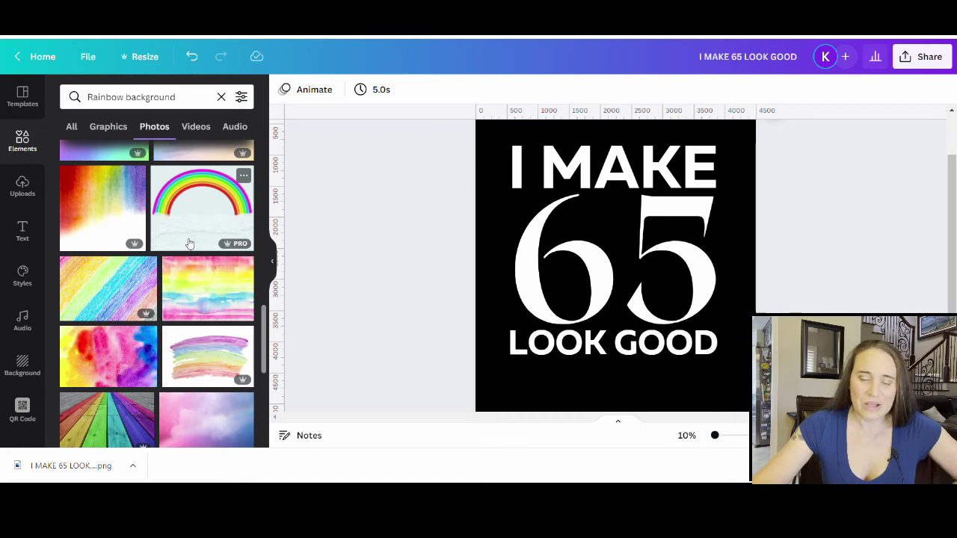
{"action": "scroll", "coordinate": [181, 246], "scroll_direction": "down", "scroll_amount": 3}
{"action": "scroll", "coordinate": [180, 246], "scroll_direction": "down", "scroll_amount": 1}
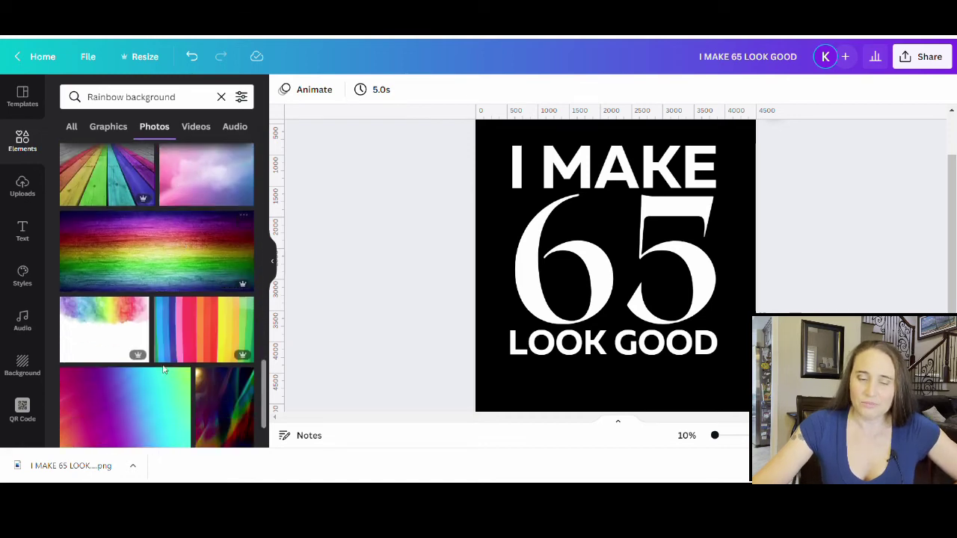
{"action": "scroll", "coordinate": [130, 246], "scroll_direction": "down", "scroll_amount": 2}
{"action": "scroll", "coordinate": [130, 245], "scroll_direction": "down", "scroll_amount": 4}
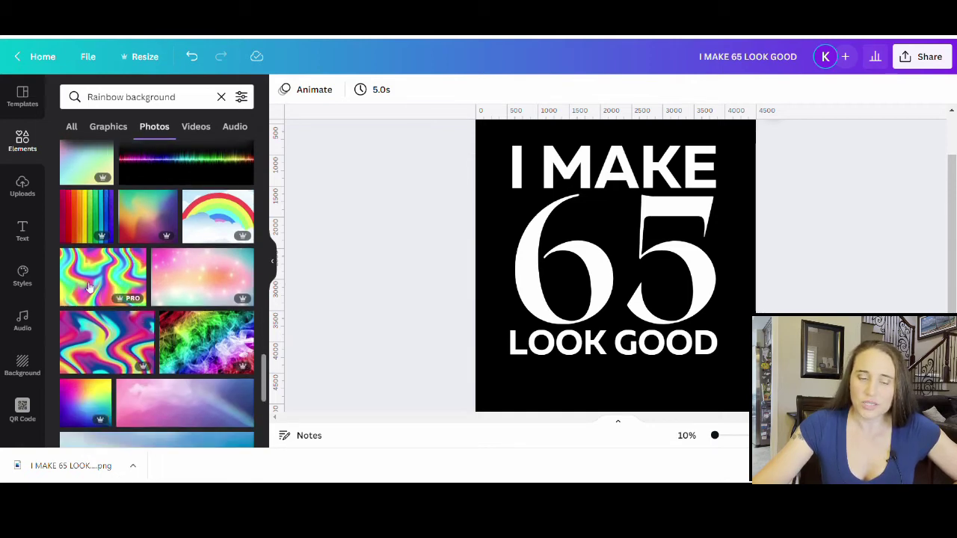
{"action": "scroll", "coordinate": [124, 277], "scroll_direction": "down", "scroll_amount": 6}
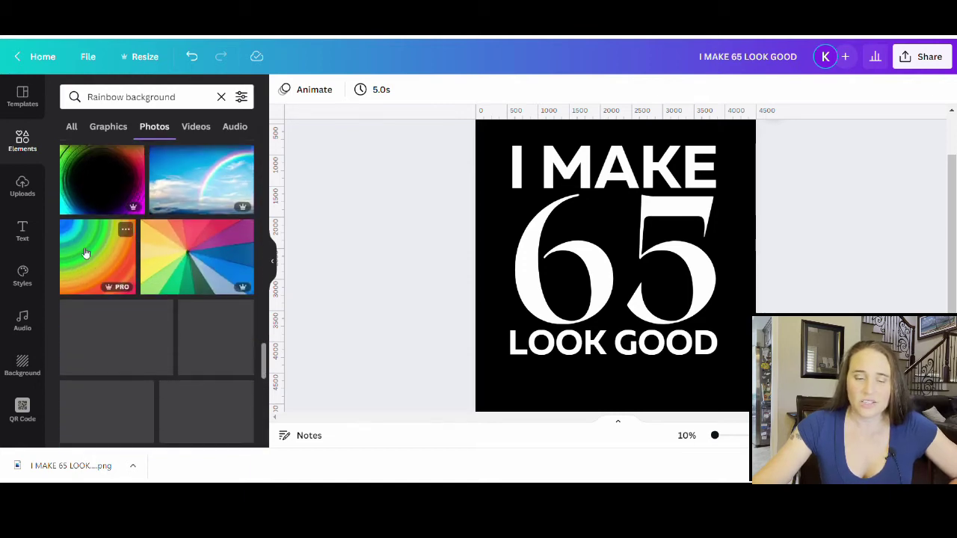
{"action": "scroll", "coordinate": [150, 240], "scroll_direction": "down", "scroll_amount": 6}
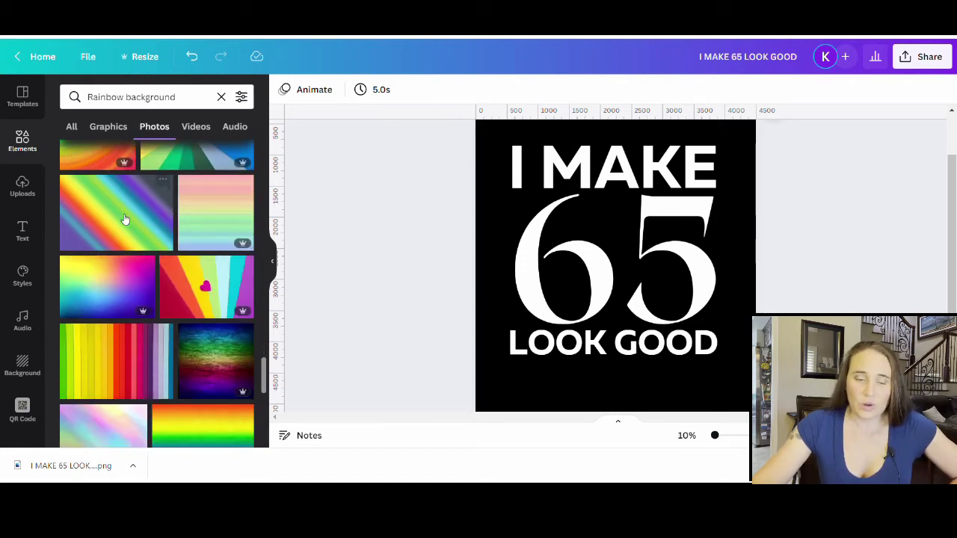
{"action": "scroll", "coordinate": [82, 228], "scroll_direction": "down", "scroll_amount": 3}
{"action": "scroll", "coordinate": [137, 255], "scroll_direction": "down", "scroll_amount": 1}
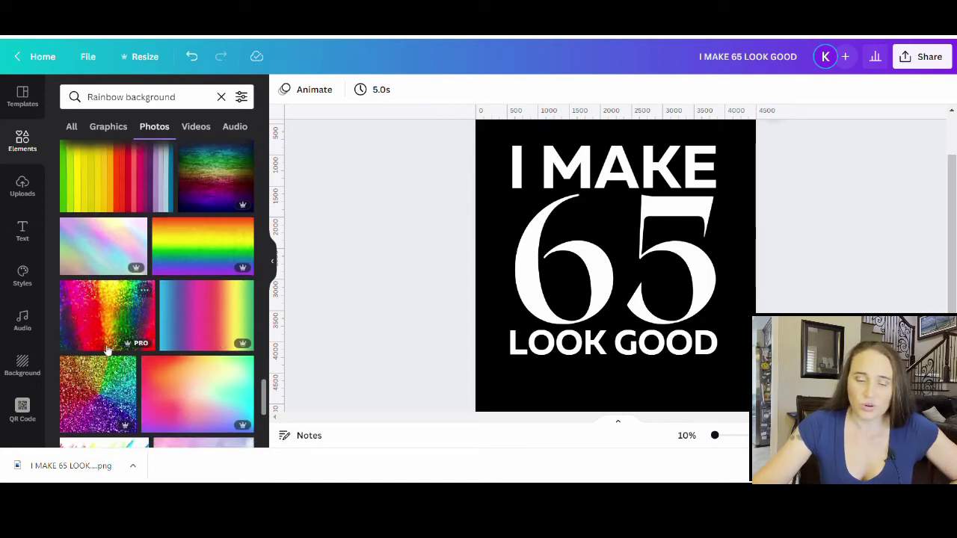
{"action": "scroll", "coordinate": [216, 315], "scroll_direction": "down", "scroll_amount": 1}
{"action": "scroll", "coordinate": [111, 313], "scroll_direction": "down", "scroll_amount": 2}
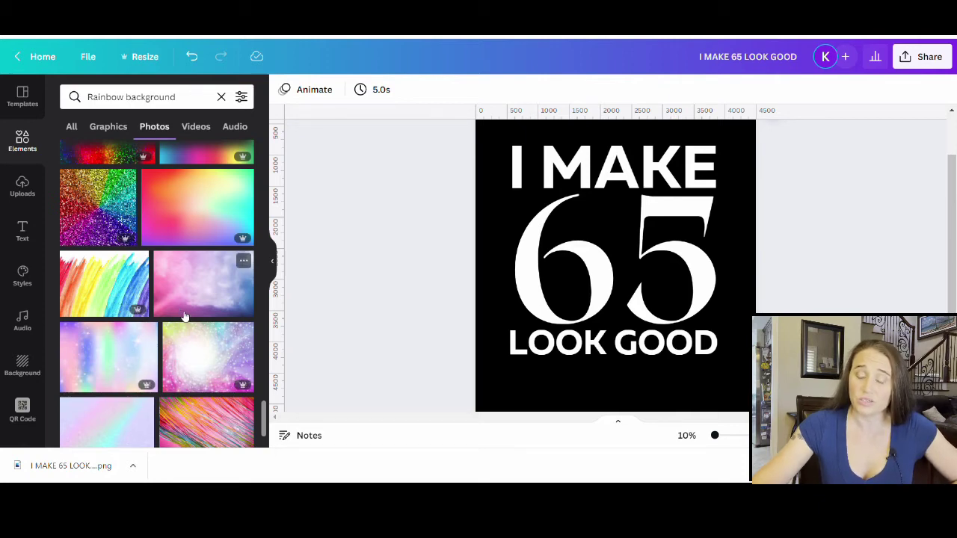
{"action": "scroll", "coordinate": [179, 310], "scroll_direction": "down", "scroll_amount": 1}
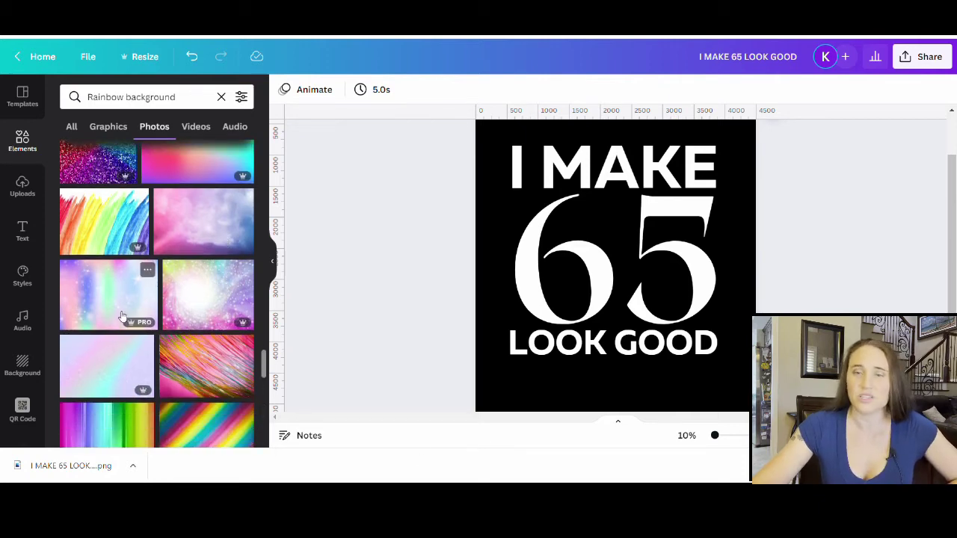
{"action": "scroll", "coordinate": [135, 277], "scroll_direction": "down", "scroll_amount": 4}
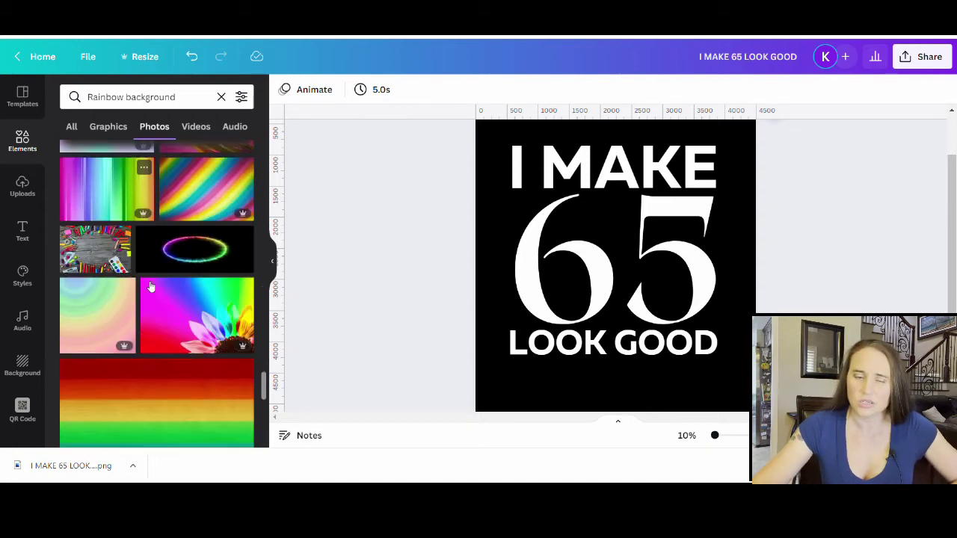
{"action": "scroll", "coordinate": [194, 314], "scroll_direction": "up", "scroll_amount": 2}
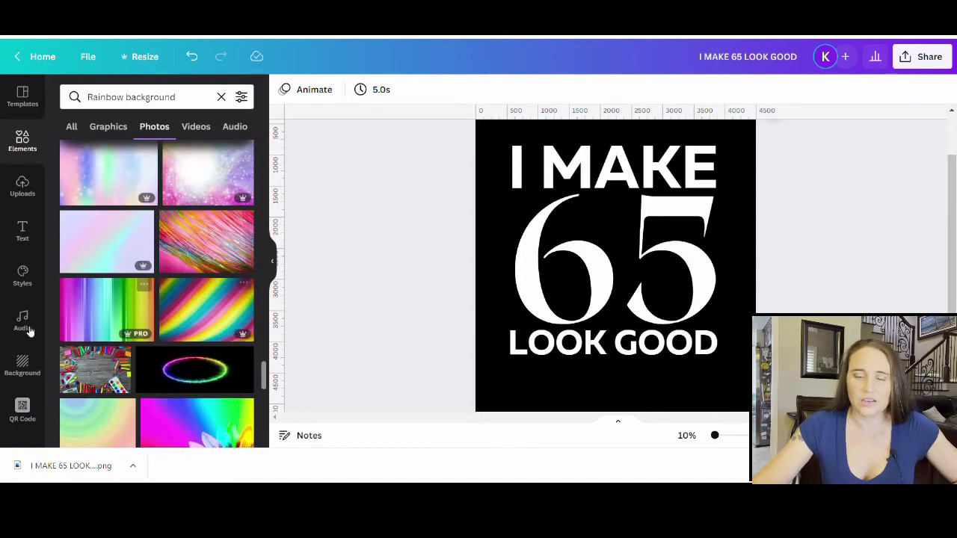
{"action": "scroll", "coordinate": [120, 239], "scroll_direction": "down", "scroll_amount": 6}
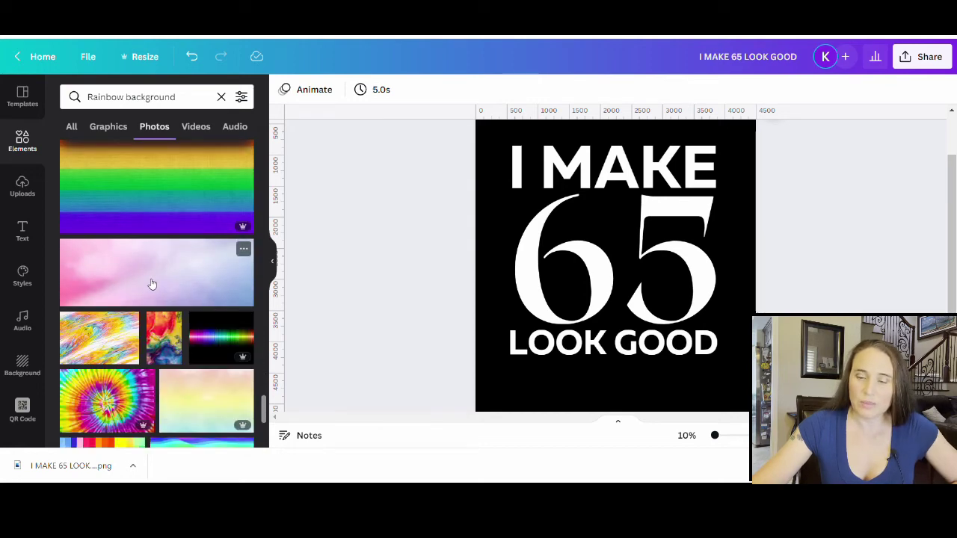
{"action": "scroll", "coordinate": [124, 408], "scroll_direction": "down", "scroll_amount": 1}
{"action": "scroll", "coordinate": [104, 316], "scroll_direction": "down", "scroll_amount": 1}
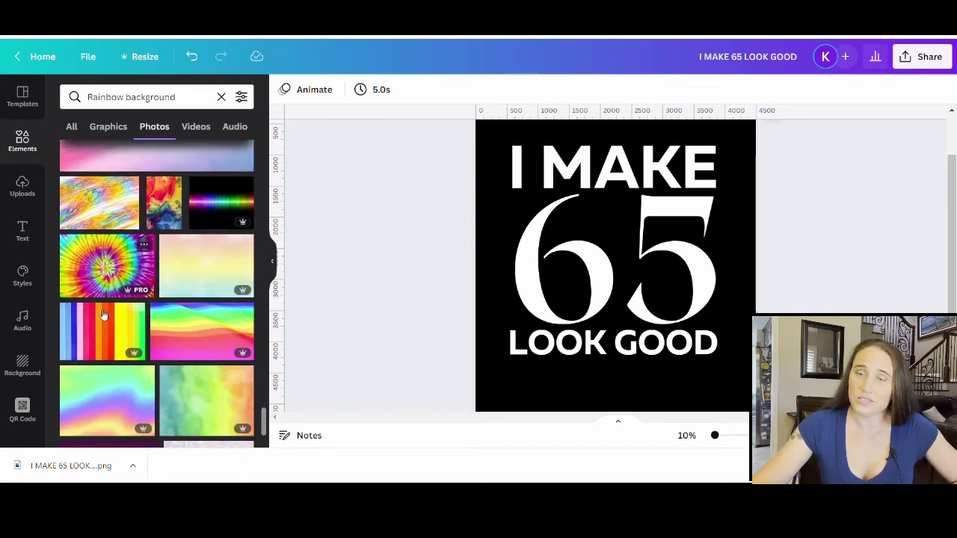
{"action": "scroll", "coordinate": [104, 315], "scroll_direction": "down", "scroll_amount": 1}
{"action": "scroll", "coordinate": [142, 196], "scroll_direction": "down", "scroll_amount": 1}
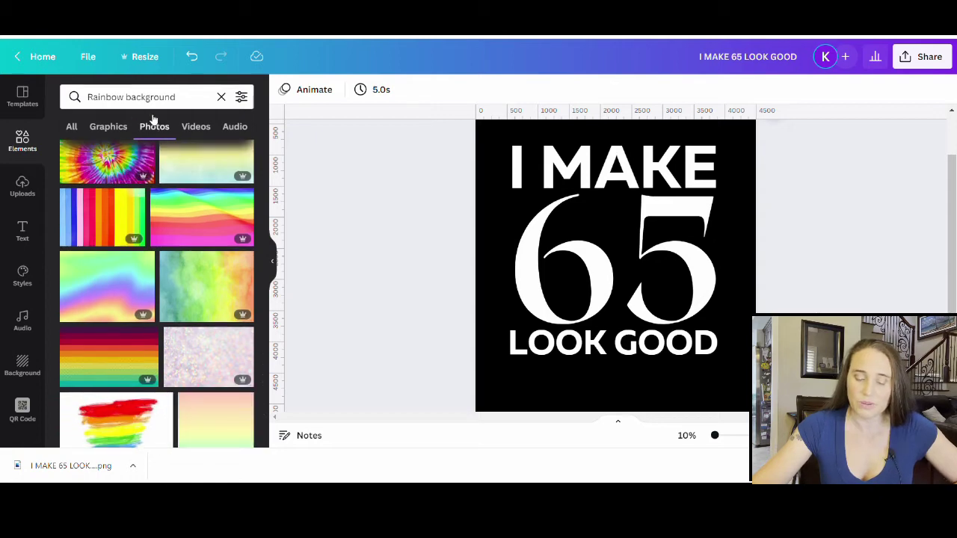
{"action": "scroll", "coordinate": [160, 238], "scroll_direction": "down", "scroll_amount": 2}
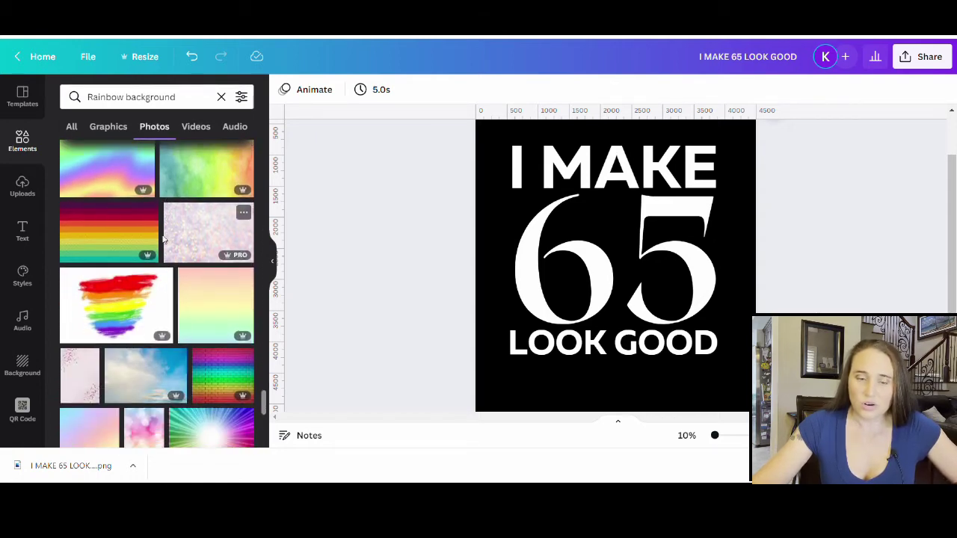
{"action": "scroll", "coordinate": [163, 238], "scroll_direction": "down", "scroll_amount": 3}
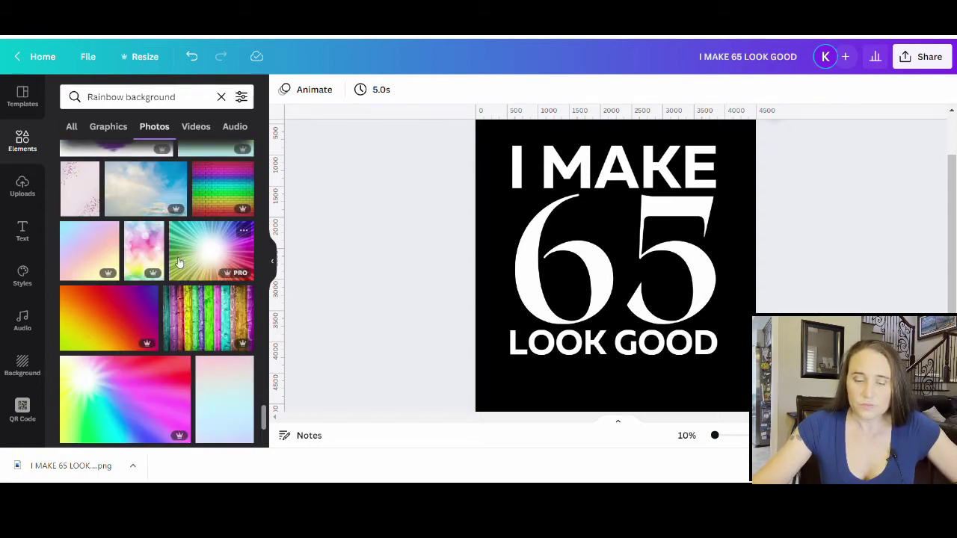
{"action": "scroll", "coordinate": [179, 261], "scroll_direction": "down", "scroll_amount": 6}
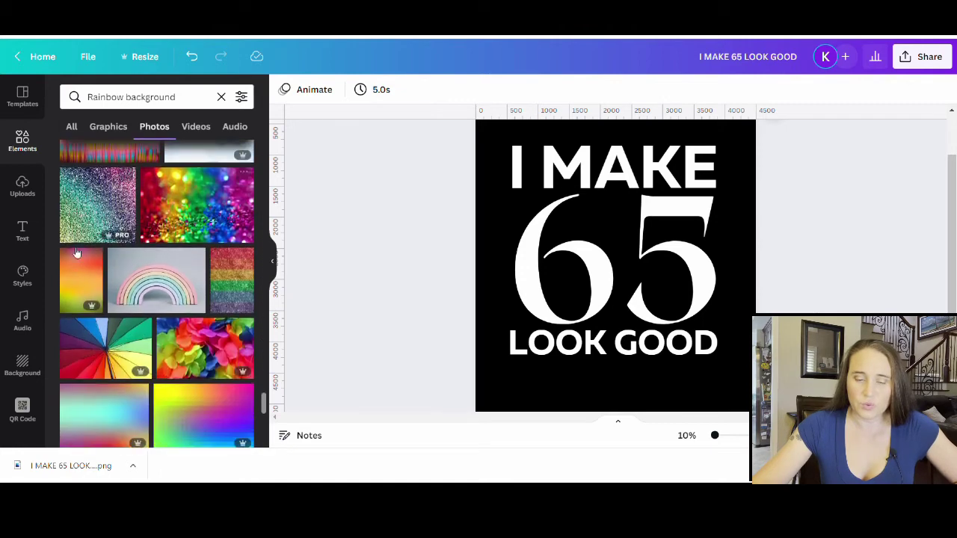
{"action": "scroll", "coordinate": [152, 342], "scroll_direction": "down", "scroll_amount": 2}
{"action": "scroll", "coordinate": [205, 306], "scroll_direction": "down", "scroll_amount": 2}
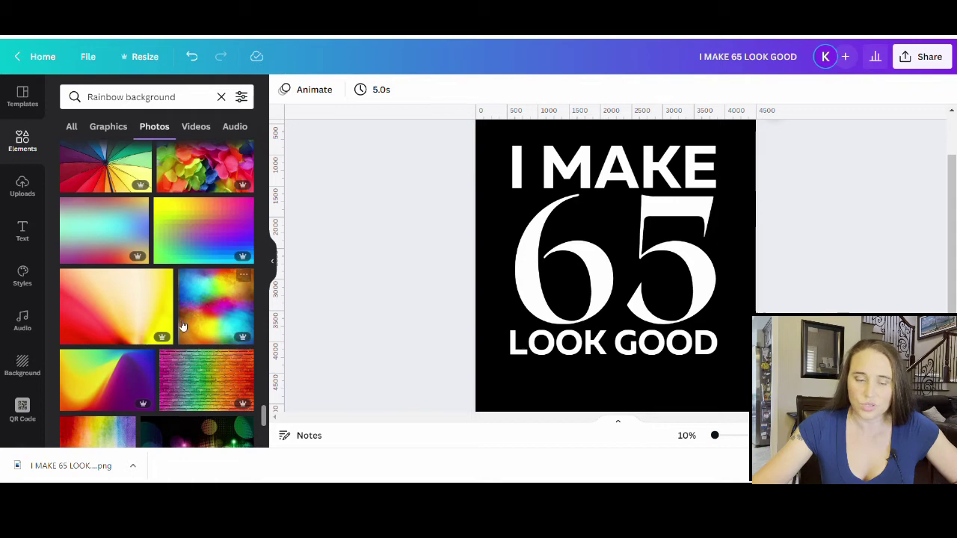
{"action": "left_click", "coordinate": [214, 309]}
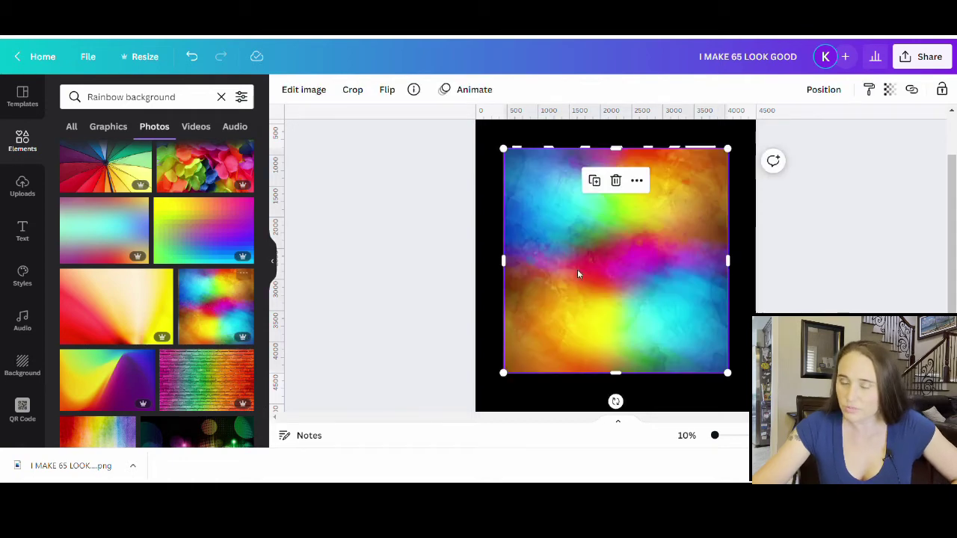
{"action": "mouse_move", "coordinate": [598, 316]}
{"action": "left_mouse_down"}
{"action": "mouse_move", "coordinate": [603, 274]}
{"action": "mouse_move", "coordinate": [602, 321]}
{"action": "left_mouse_up"}
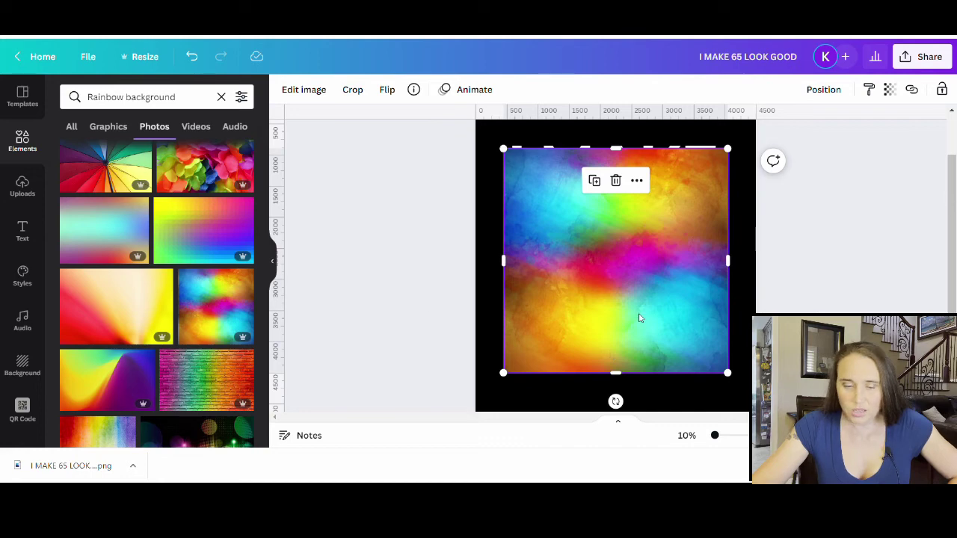
{"action": "key", "text": "Delete"}
Add the rainbow glitter photo with diagonal red-to-purple stripes to the design
{"action": "scroll", "coordinate": [202, 284], "scroll_direction": "down", "scroll_amount": 10}
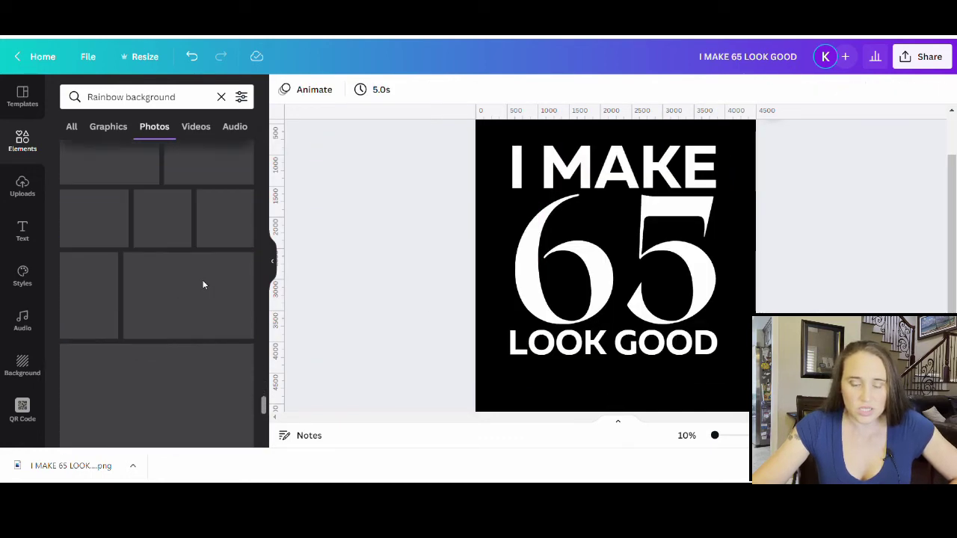
{"action": "scroll", "coordinate": [179, 291], "scroll_direction": "down", "scroll_amount": 3}
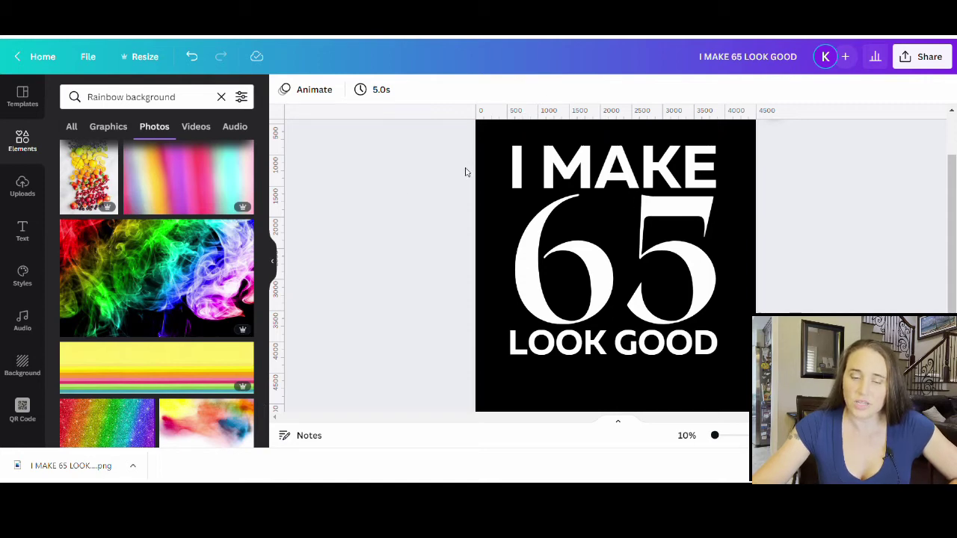
{"action": "scroll", "coordinate": [119, 265], "scroll_direction": "down", "scroll_amount": 3}
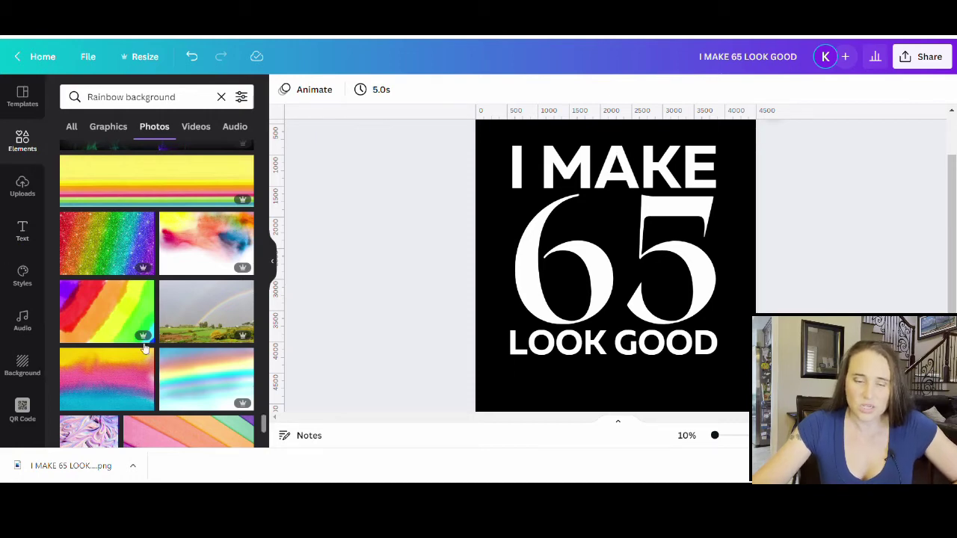
{"action": "left_click", "coordinate": [111, 239]}
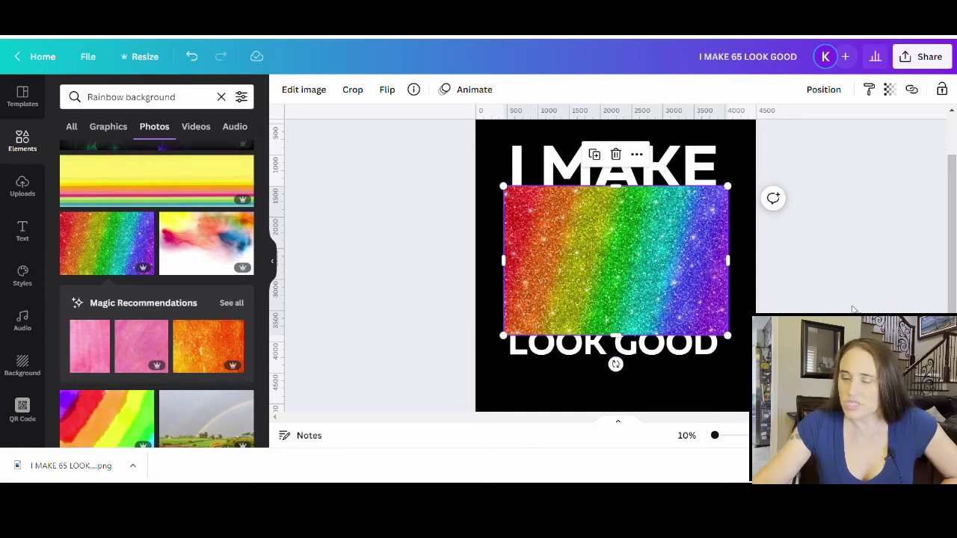
Enlarge the rainbow glitter photo beyond the page width and position it so it covers all three lines of text
{"action": "left_click_drag", "start_coordinate": [734, 342], "coordinate": [948, 483]}
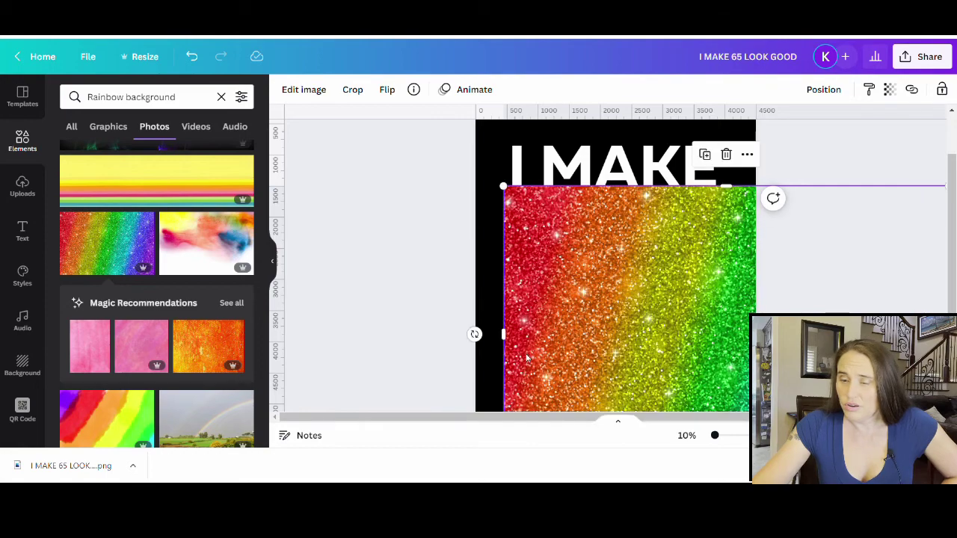
{"action": "left_click_drag", "start_coordinate": [600, 330], "coordinate": [561, 265]}
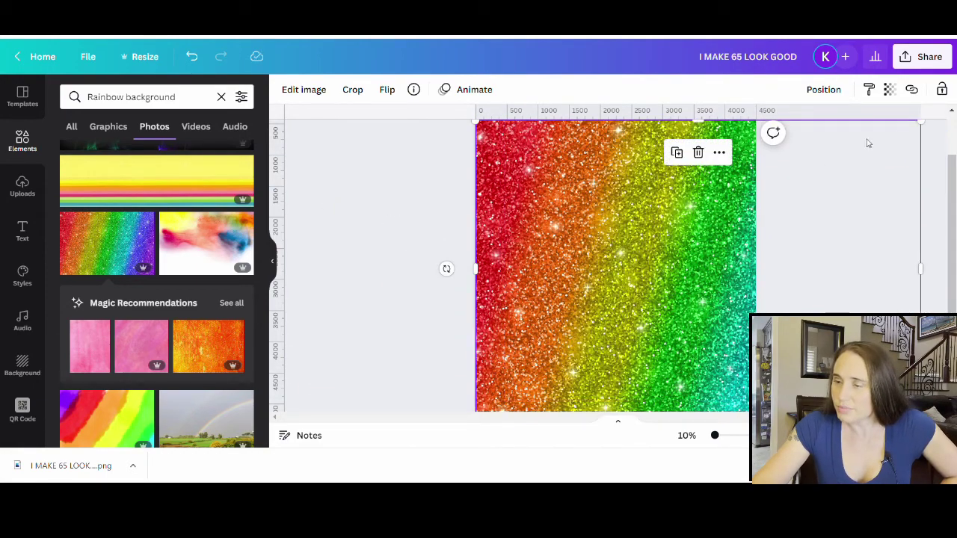
{"action": "left_click_drag", "start_coordinate": [924, 129], "coordinate": [738, 214]}
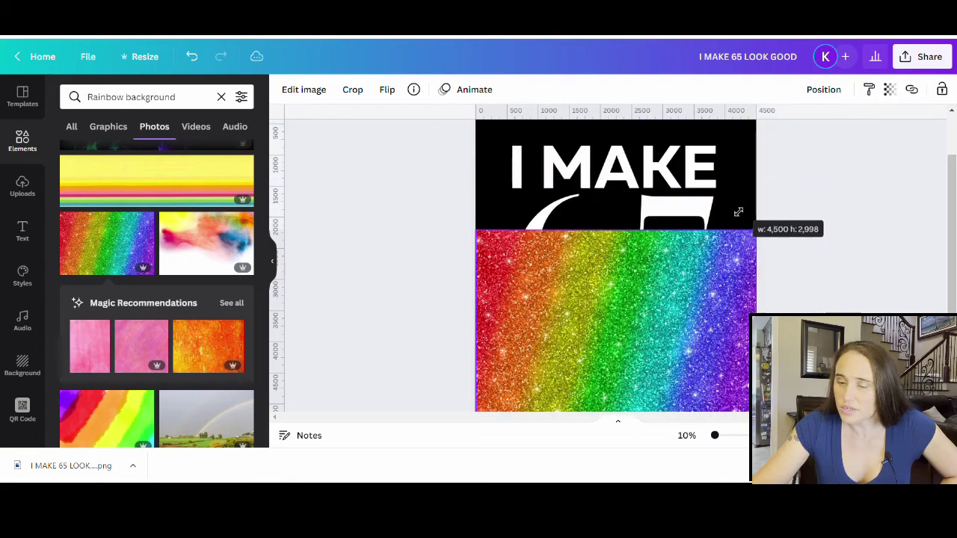
{"action": "left_click_drag", "start_coordinate": [615, 355], "coordinate": [616, 270]}
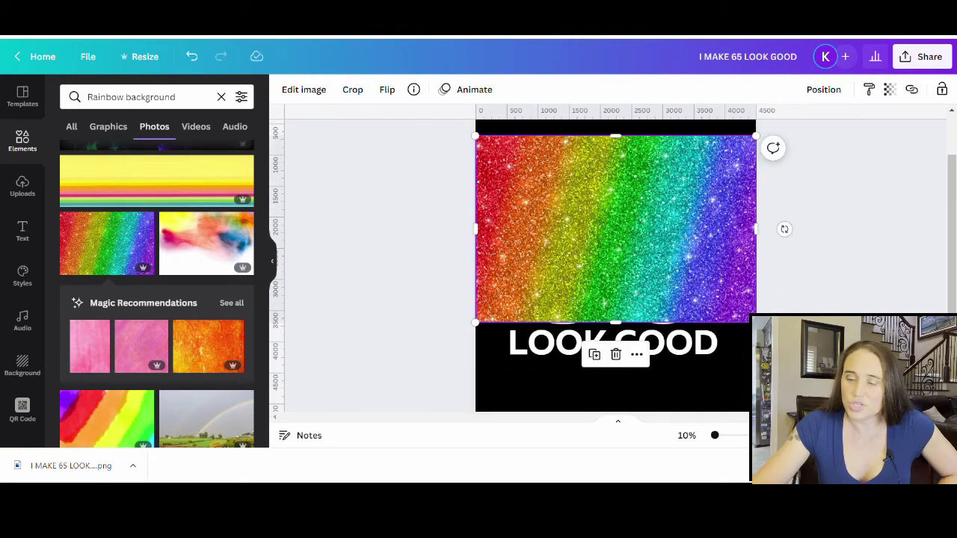
{"action": "left_click_drag", "start_coordinate": [755, 323], "coordinate": [828, 371]}
{"action": "mouse_move", "coordinate": [656, 322]}
{"action": "left_mouse_down"}
{"action": "mouse_move", "coordinate": [625, 321]}
{"action": "mouse_move", "coordinate": [674, 322]}
{"action": "mouse_move", "coordinate": [588, 321]}
{"action": "mouse_move", "coordinate": [630, 326]}
{"action": "mouse_move", "coordinate": [641, 313]}
{"action": "left_mouse_up"}
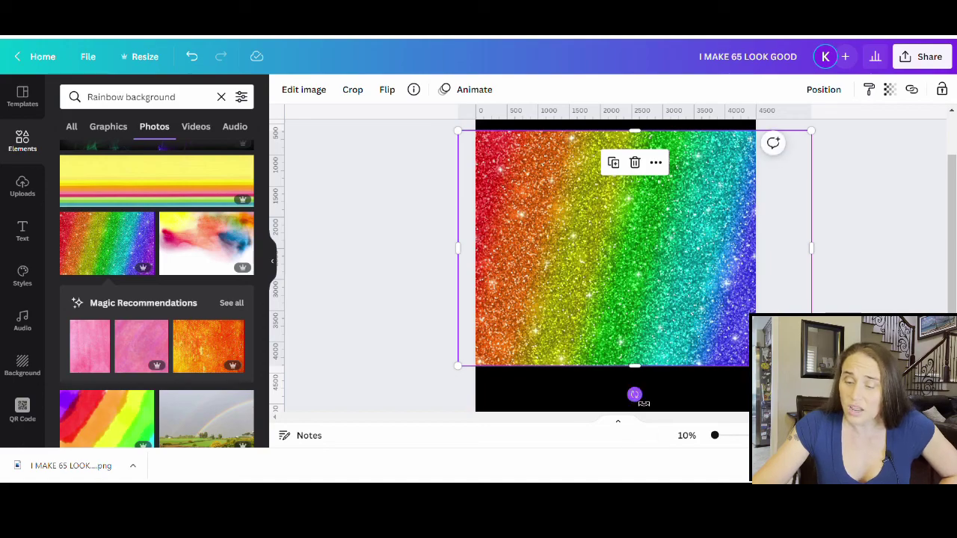
Rotate the rainbow glitter photo 90° counter-clockwise so its stripes run across the page with red at the lower end
{"action": "left_click_drag", "start_coordinate": [635, 394], "coordinate": [632, 203]}
{"action": "scroll", "coordinate": [931, 301], "scroll_direction": "down", "scroll_amount": 1}
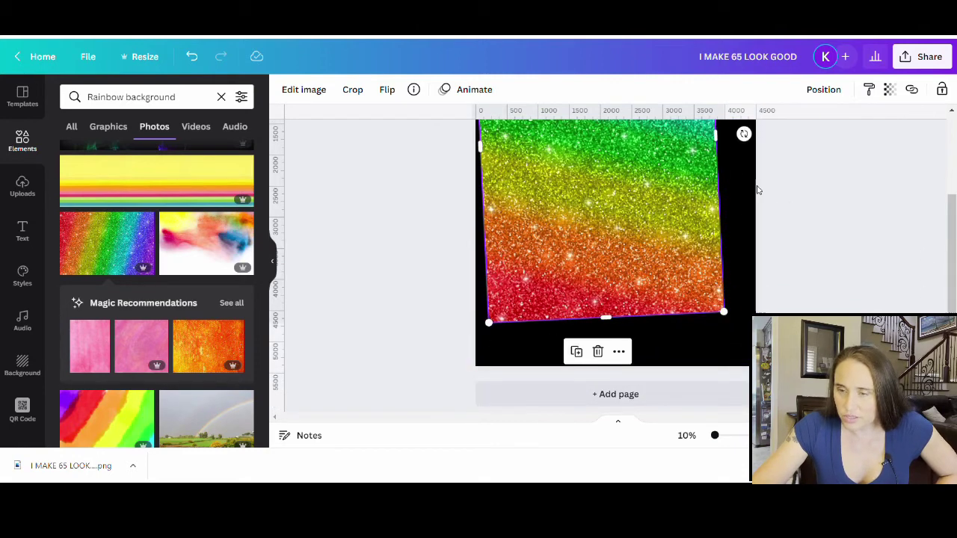
{"action": "left_click_drag", "start_coordinate": [753, 137], "coordinate": [760, 144]}
{"action": "left_click", "coordinate": [823, 278]}
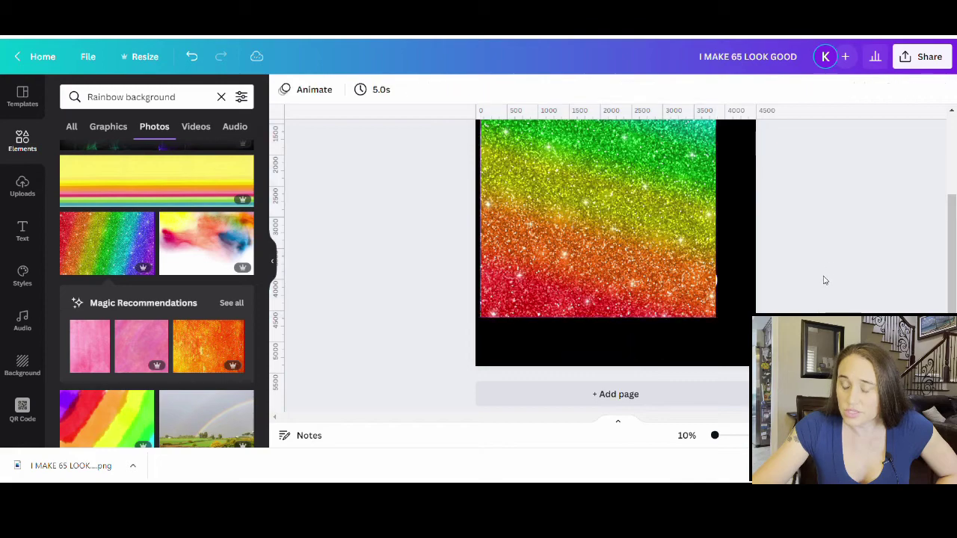
Shrink the rotated glitter photo to about the width of the text and line it up over all three text lines
{"action": "scroll", "coordinate": [822, 278], "scroll_direction": "up", "scroll_amount": 2}
{"action": "left_click_drag", "start_coordinate": [561, 381], "coordinate": [584, 359]}
{"action": "scroll", "coordinate": [765, 265], "scroll_direction": "down", "scroll_amount": 3}
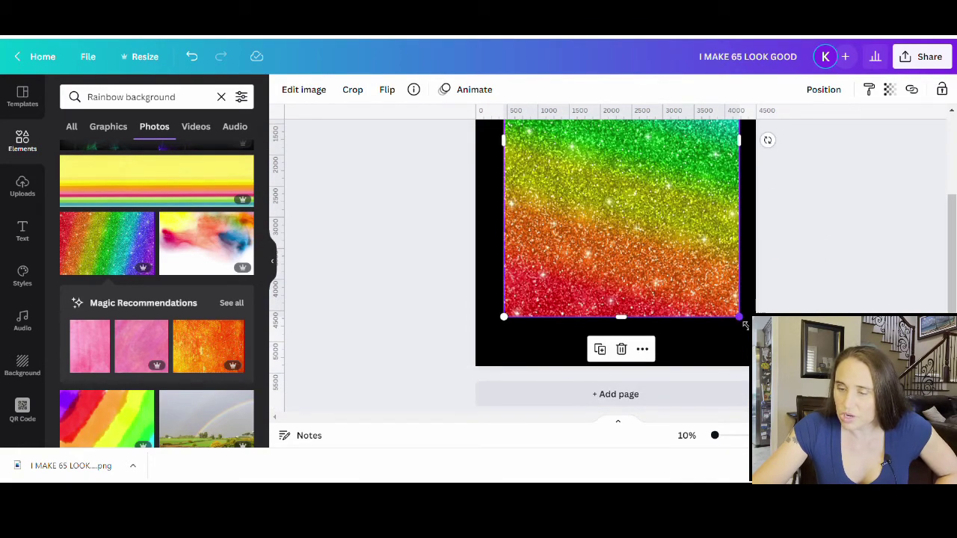
{"action": "left_click_drag", "start_coordinate": [745, 325], "coordinate": [718, 281]}
{"action": "left_click_drag", "start_coordinate": [669, 238], "coordinate": [633, 263]}
{"action": "scroll", "coordinate": [665, 347], "scroll_direction": "up", "scroll_amount": 2}
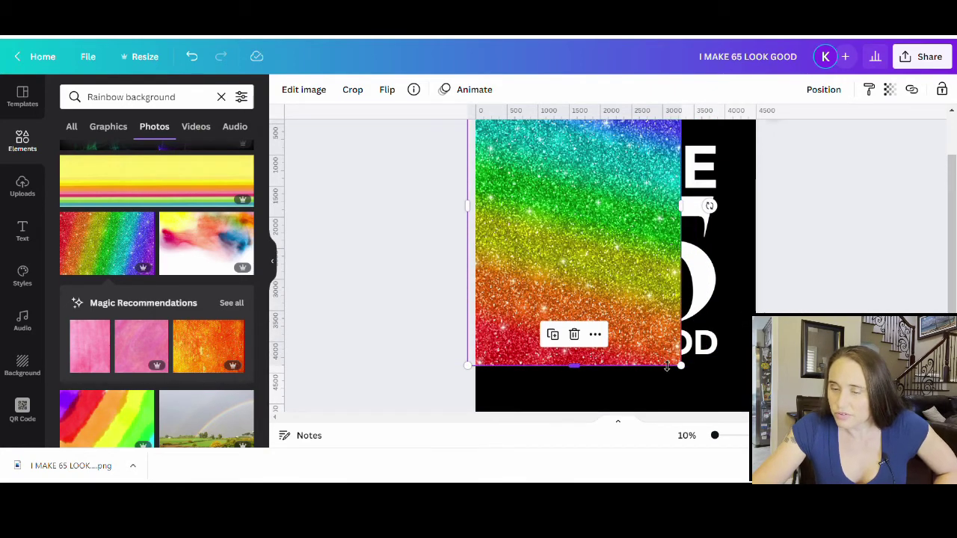
{"action": "scroll", "coordinate": [652, 338], "scroll_direction": "up", "scroll_amount": 2}
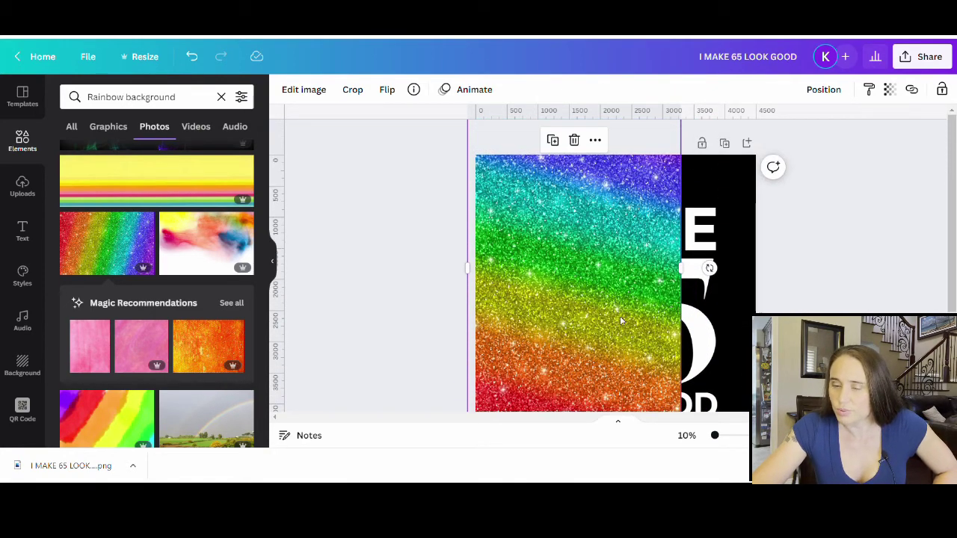
{"action": "left_click_drag", "start_coordinate": [620, 320], "coordinate": [649, 320]}
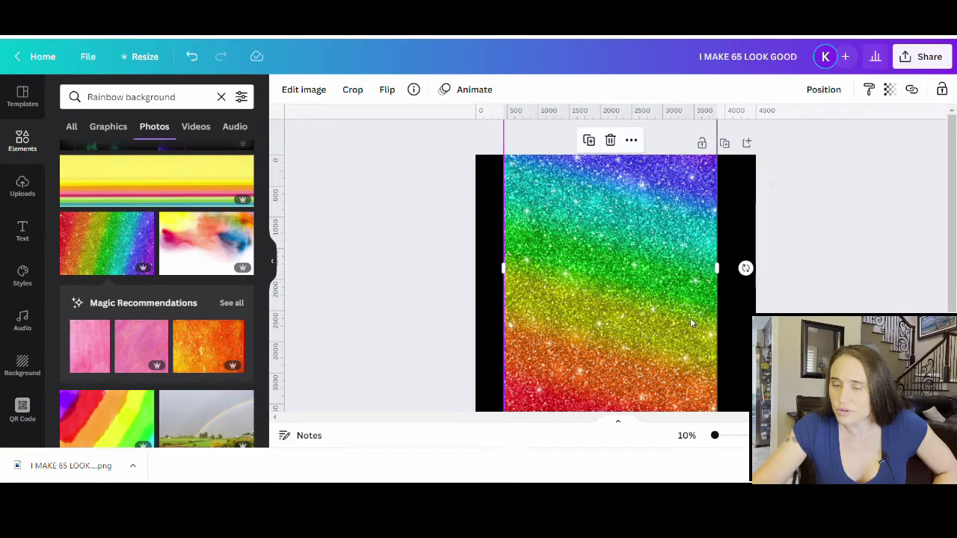
Look through more of the rainbow background photos for other textures that could fill the text
{"action": "scroll", "coordinate": [690, 321], "scroll_direction": "down", "scroll_amount": 3}
{"action": "scroll", "coordinate": [217, 253], "scroll_direction": "down", "scroll_amount": 6}
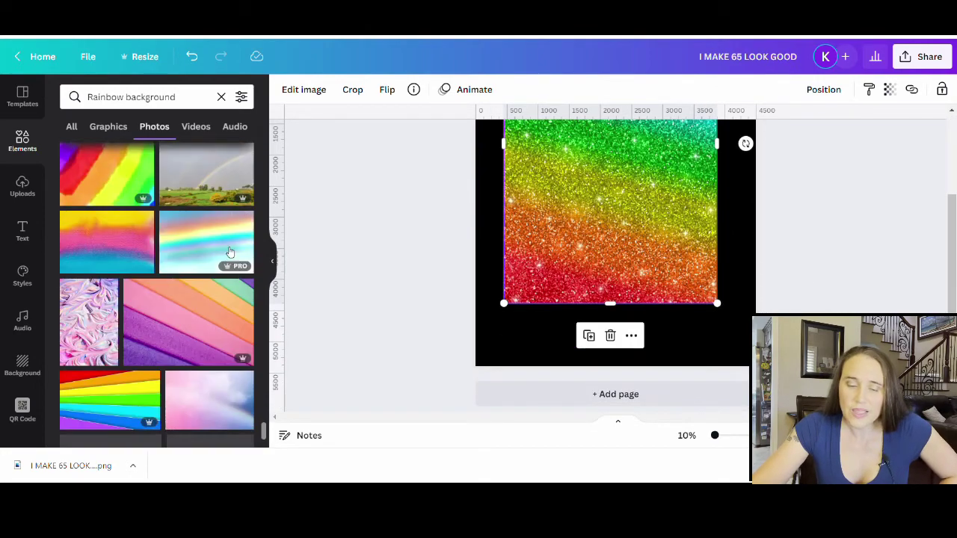
{"action": "scroll", "coordinate": [172, 233], "scroll_direction": "down", "scroll_amount": 8}
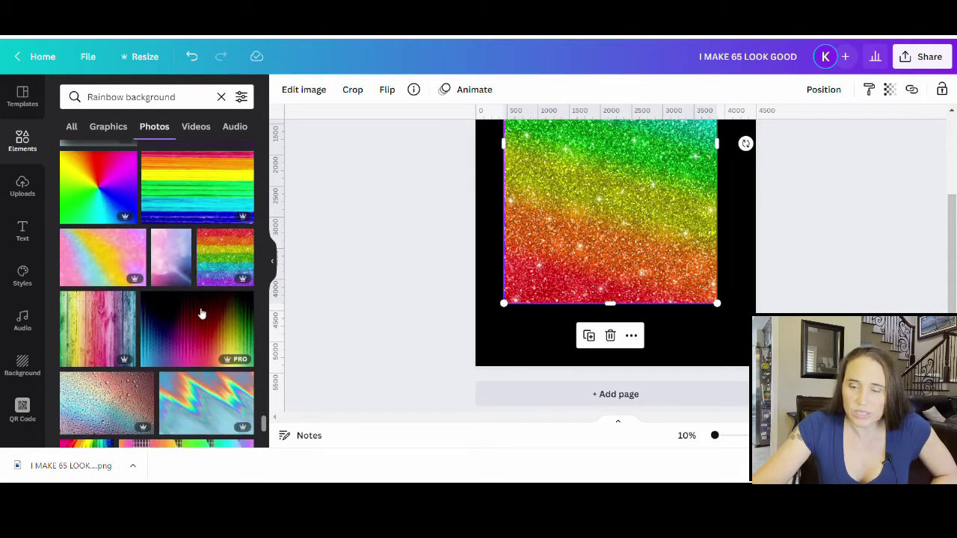
{"action": "scroll", "coordinate": [180, 255], "scroll_direction": "down", "scroll_amount": 5}
{"action": "scroll", "coordinate": [182, 246], "scroll_direction": "down", "scroll_amount": 10}
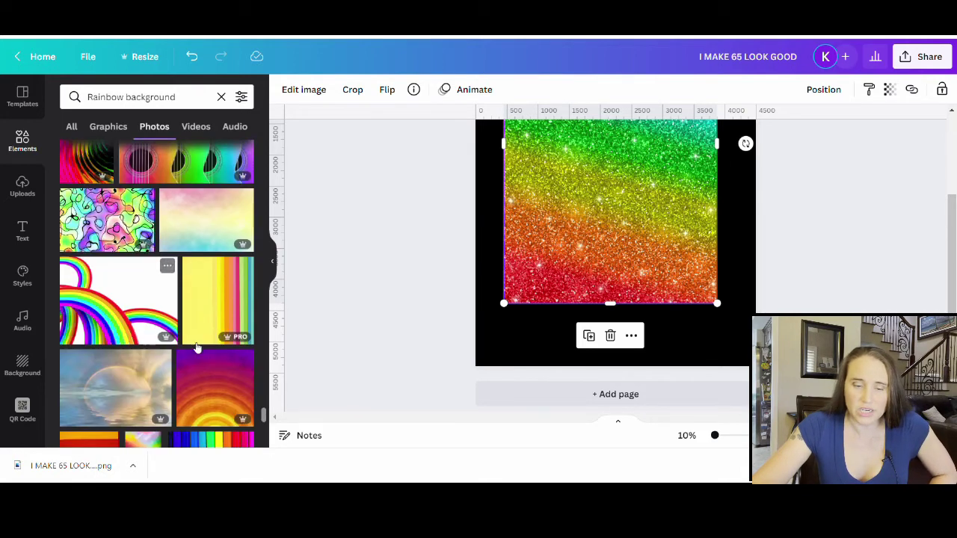
{"action": "scroll", "coordinate": [197, 348], "scroll_direction": "down", "scroll_amount": 10}
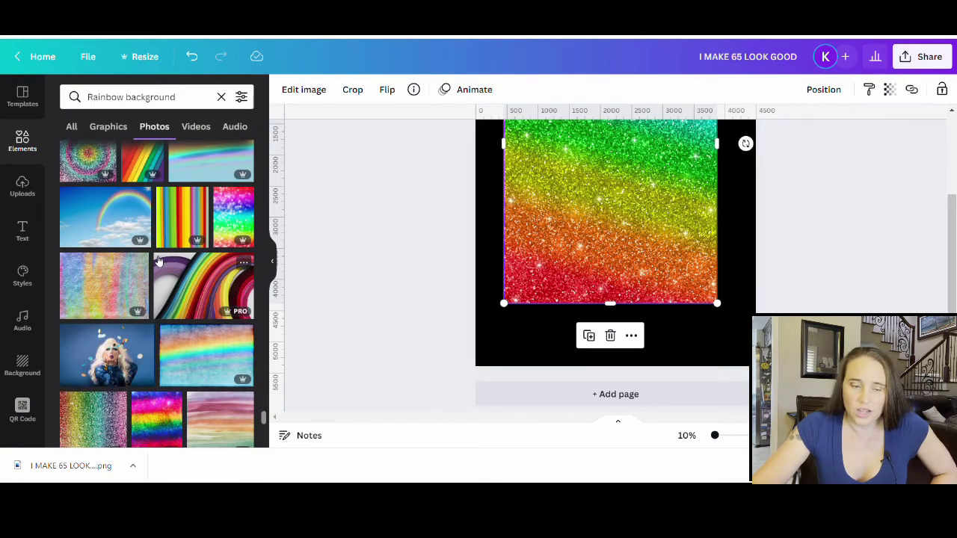
{"action": "scroll", "coordinate": [164, 322], "scroll_direction": "down", "scroll_amount": 3}
{"action": "scroll", "coordinate": [182, 297], "scroll_direction": "down", "scroll_amount": 10}
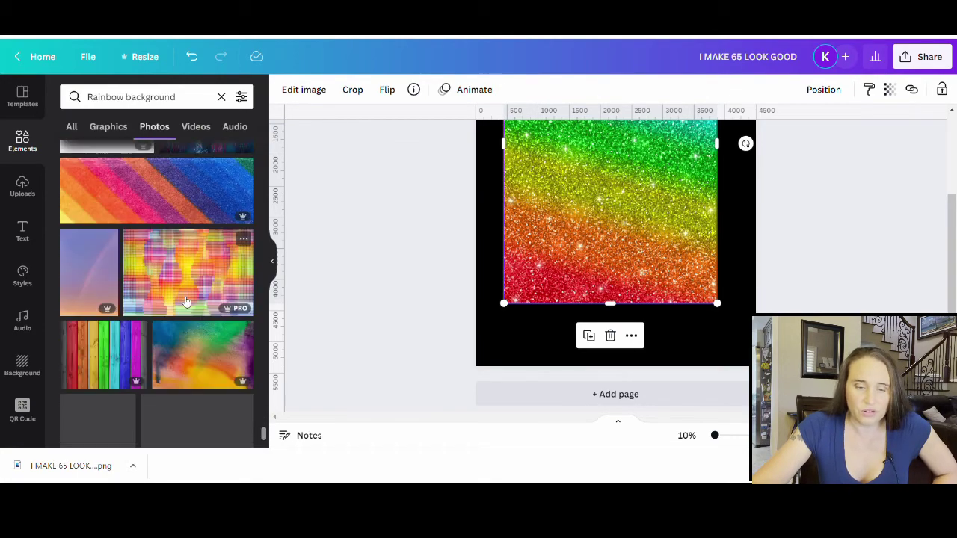
{"action": "scroll", "coordinate": [150, 338], "scroll_direction": "down", "scroll_amount": 10}
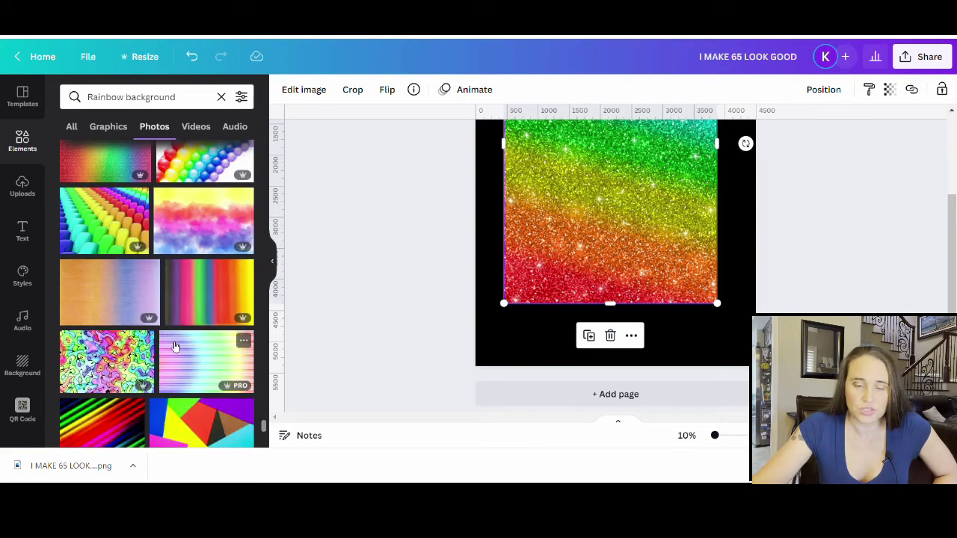
{"action": "scroll", "coordinate": [167, 255], "scroll_direction": "down", "scroll_amount": 5}
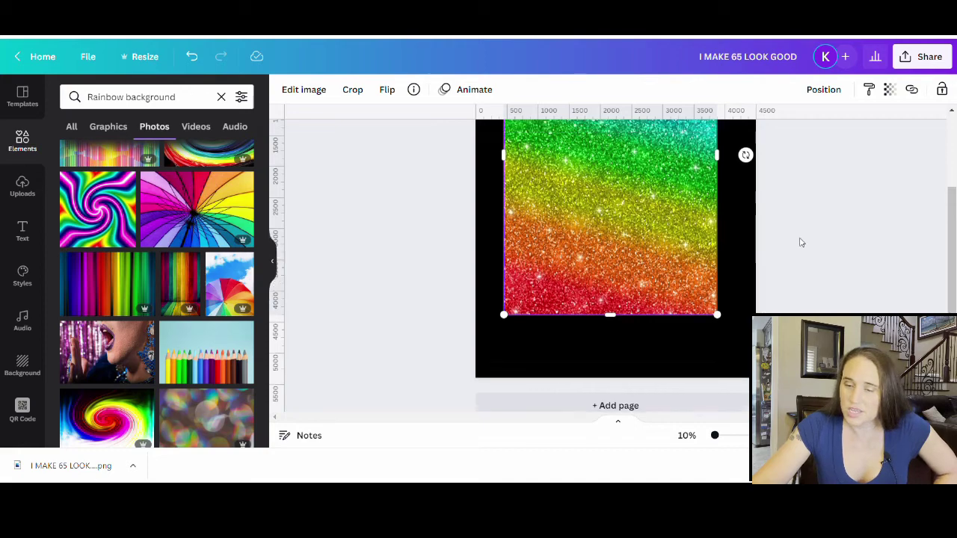
Enlarge the glitter photo slightly beyond the text width, centre it on the page, and check its coverage over the full page height
{"action": "scroll", "coordinate": [687, 260], "scroll_direction": "up", "scroll_amount": 3}
{"action": "left_click_drag", "start_coordinate": [645, 260], "coordinate": [641, 273]}
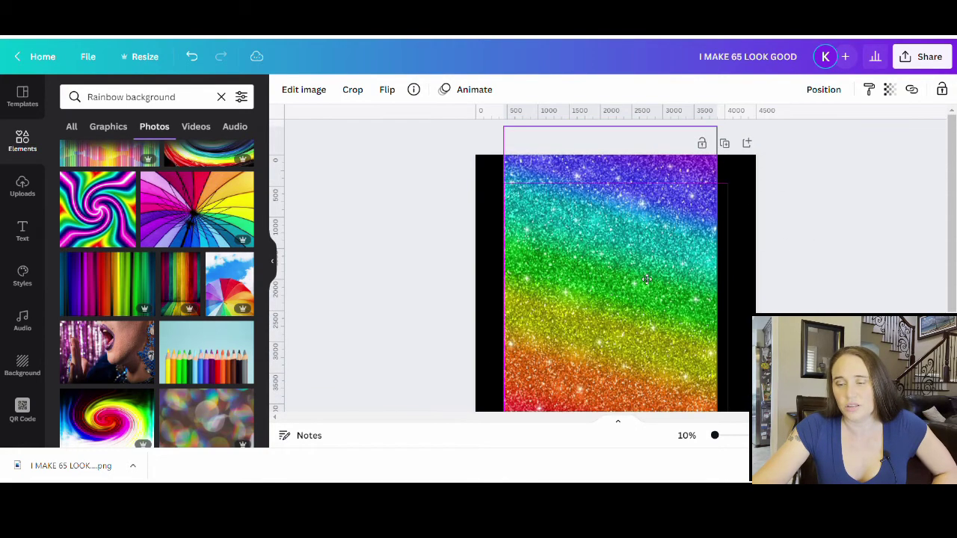
{"action": "scroll", "coordinate": [662, 292], "scroll_direction": "down", "scroll_amount": 2}
{"action": "left_click_drag", "start_coordinate": [716, 383], "coordinate": [748, 410]}
{"action": "left_click_drag", "start_coordinate": [627, 294], "coordinate": [618, 294]}
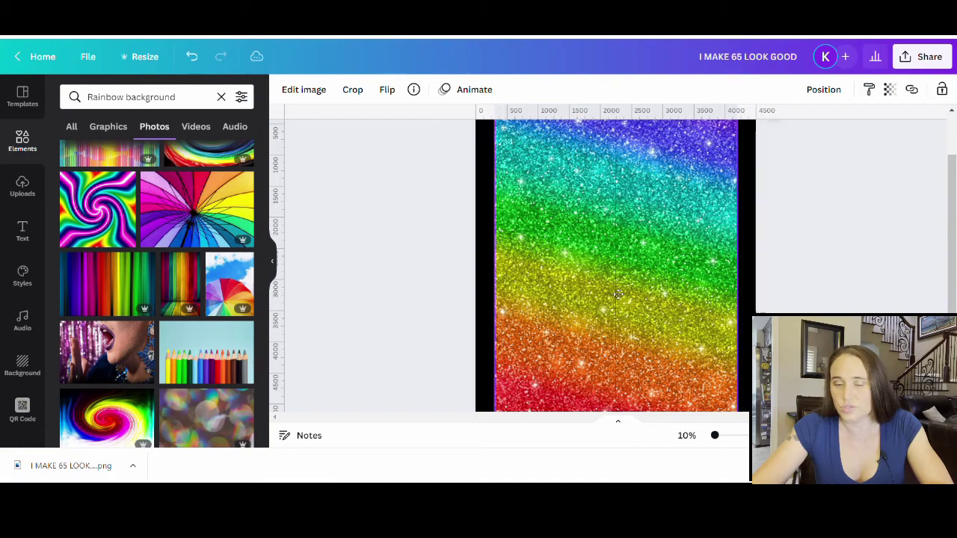
{"action": "left_click", "coordinate": [899, 254]}
{"action": "scroll", "coordinate": [900, 254], "scroll_direction": "down", "scroll_amount": 3}
{"action": "scroll", "coordinate": [878, 231], "scroll_direction": "up", "scroll_amount": 3}
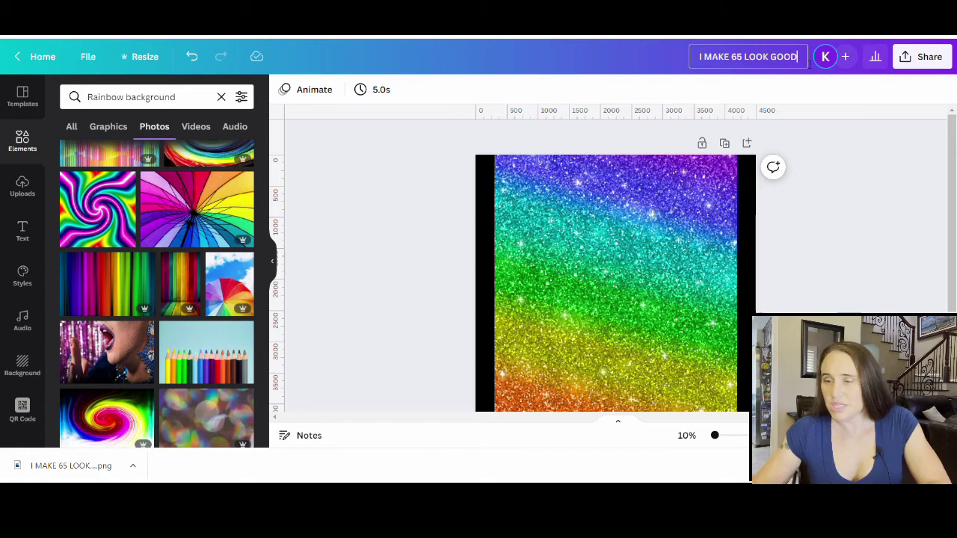
Rename the design as "I MAKE 65 LOOK GOOD CLIPPING MASK"
{"action": "type", "text": "B"}
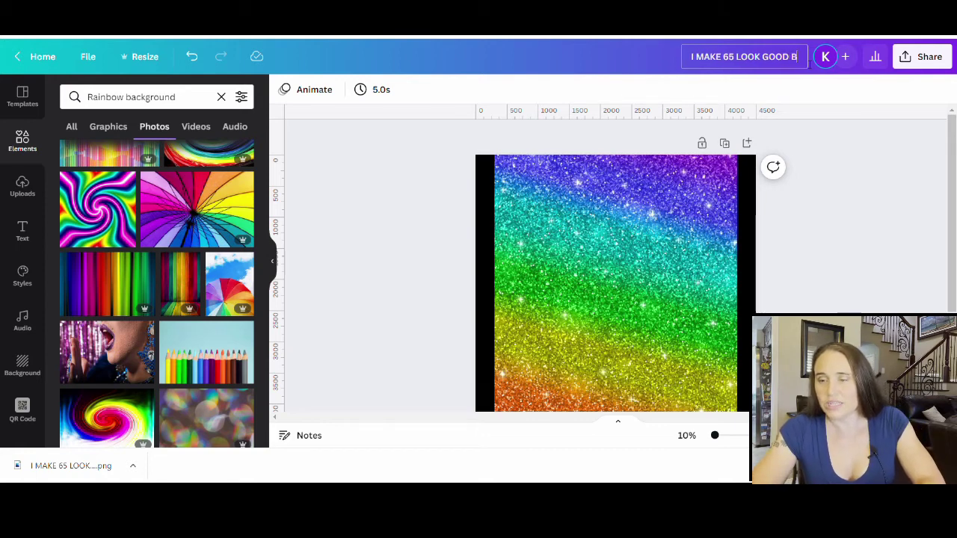
{"action": "key", "text": "BackSpace"}
{"action": "type", "text": "CLIPPI"}
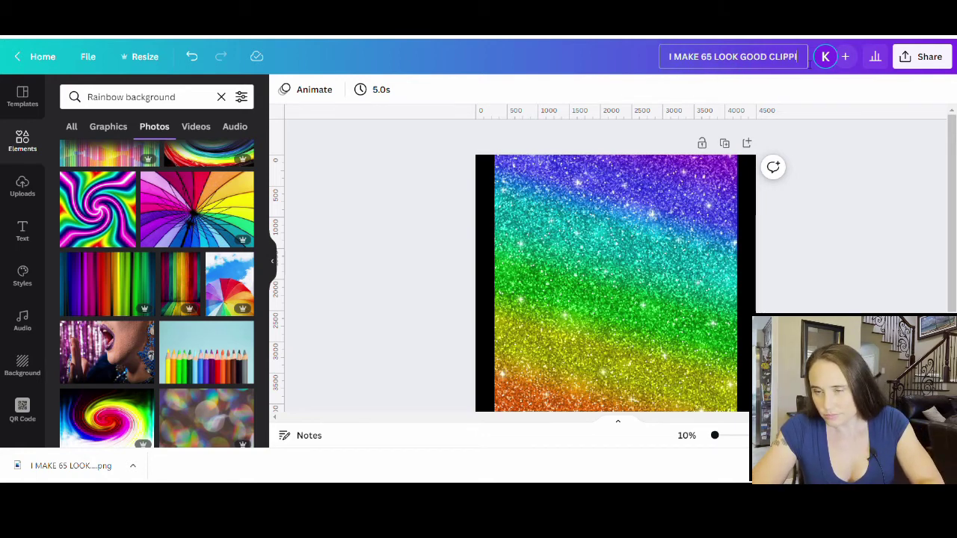
{"action": "type", "text": "NG MASK"}
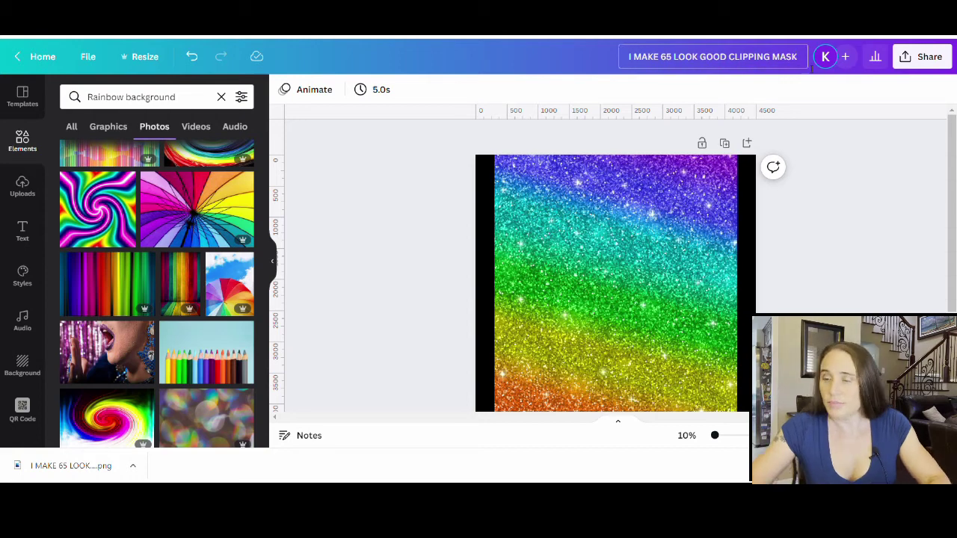
{"action": "key", "text": "Return"}
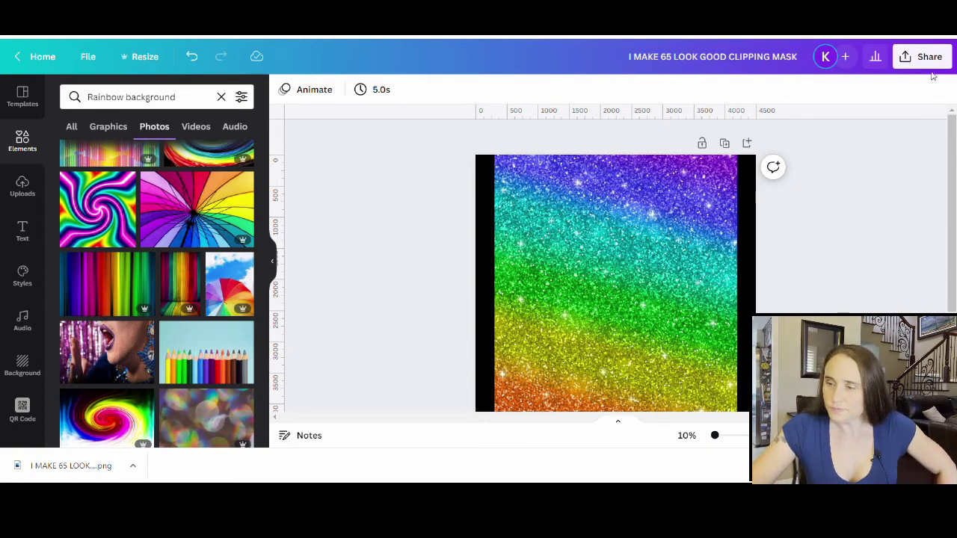
Download the clipping mask design as a PNG with a transparent background
{"action": "left_click", "coordinate": [933, 66]}
{"action": "left_click", "coordinate": [719, 357]}
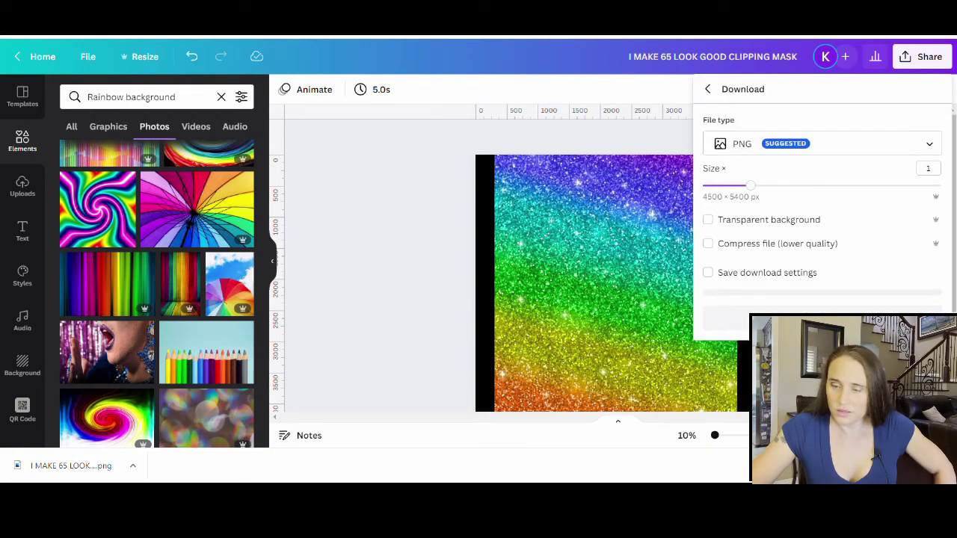
{"action": "left_click", "coordinate": [761, 219]}
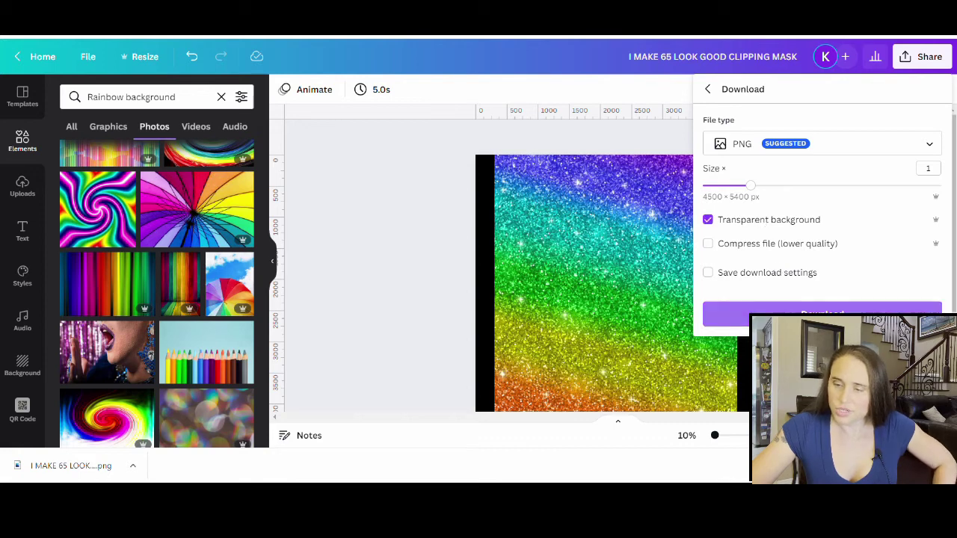
{"action": "left_click", "coordinate": [781, 314]}
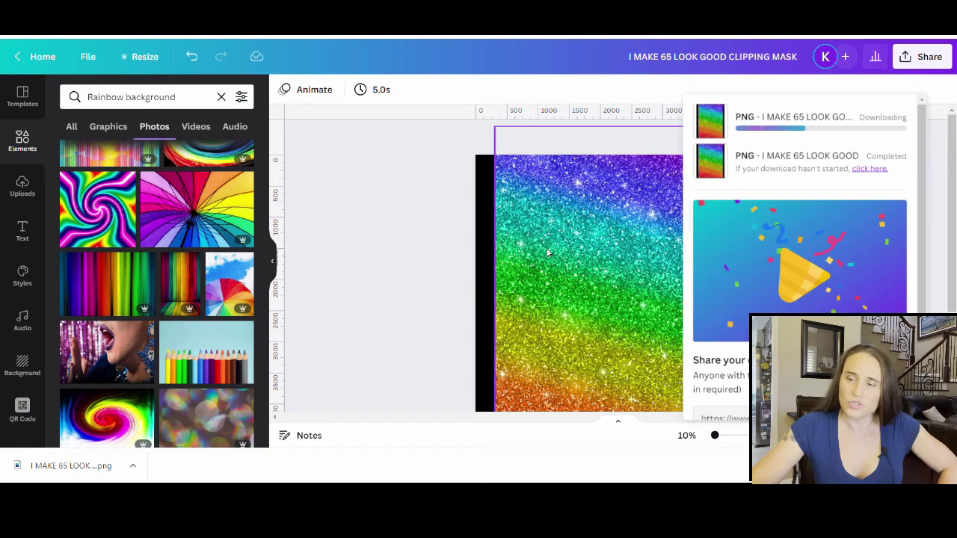
Close the download message and remove the rainbow glitter photo from the page, leaving only the white text
{"action": "left_click", "coordinate": [357, 283]}
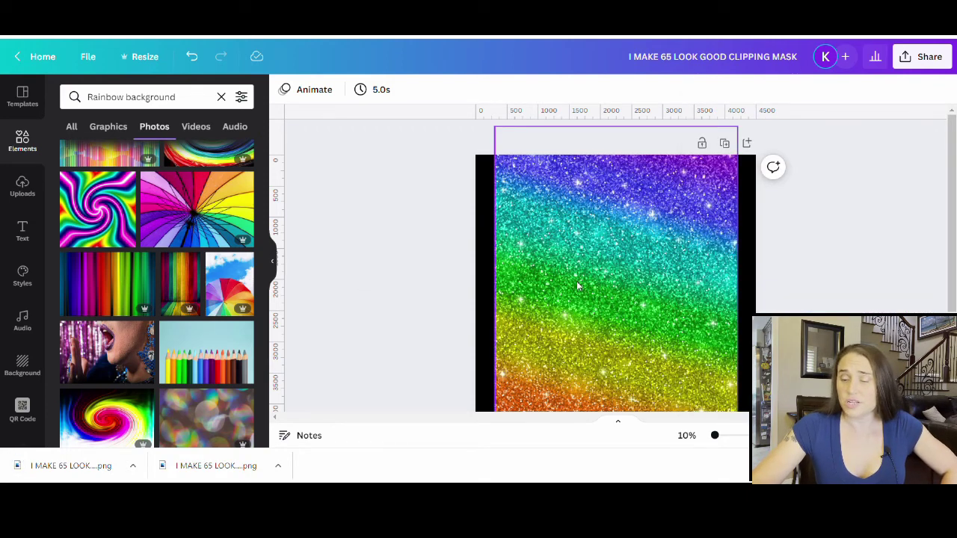
{"action": "key", "text": "ctrl+z"}
{"action": "scroll", "coordinate": [415, 224], "scroll_direction": "down", "scroll_amount": 1}
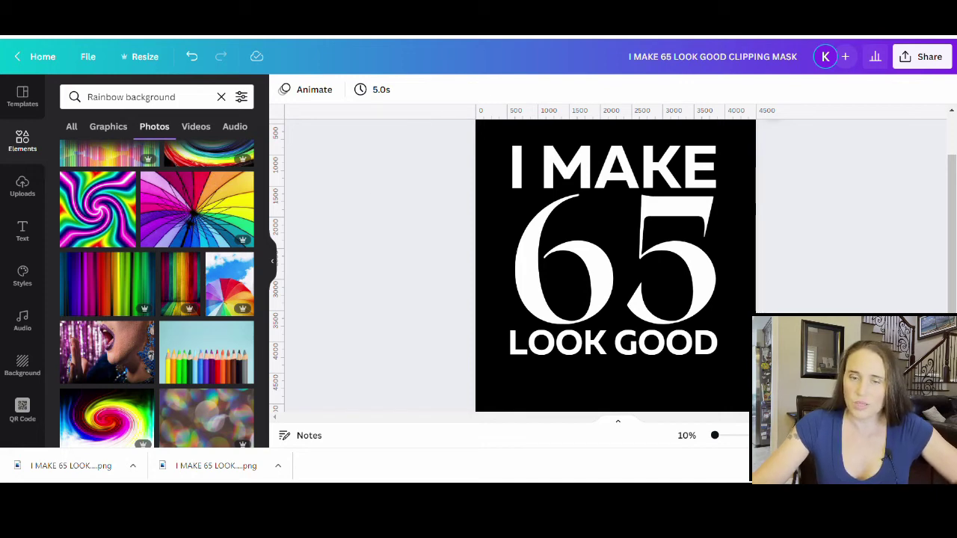
Switch to Photopea and warp the "I MAKE 65 LOOK GOOD" text layer with the Bulge style at 34% horizontal bend
{"action": "key", "text": "ctrl+Tab"}
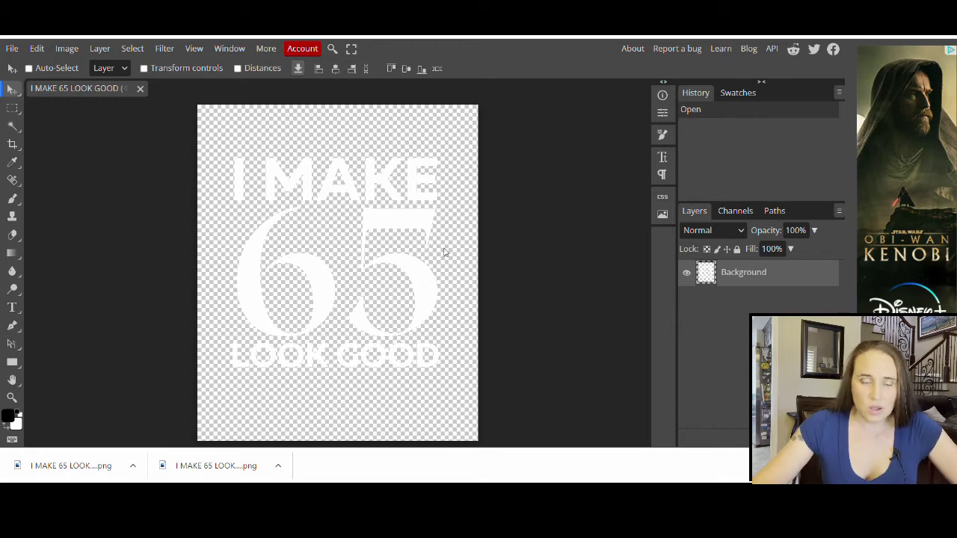
{"action": "left_click", "coordinate": [36, 49]}
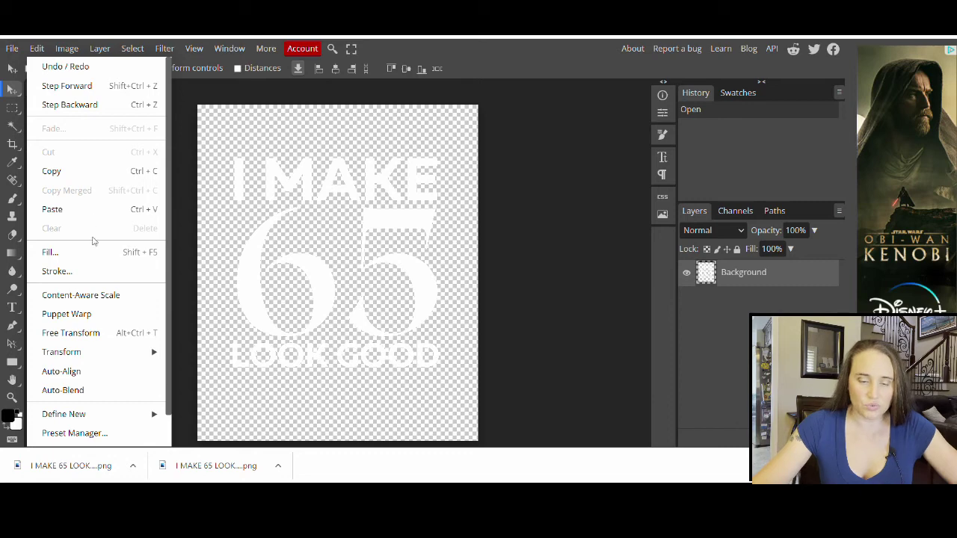
{"action": "mouse_move", "coordinate": [88, 353]}
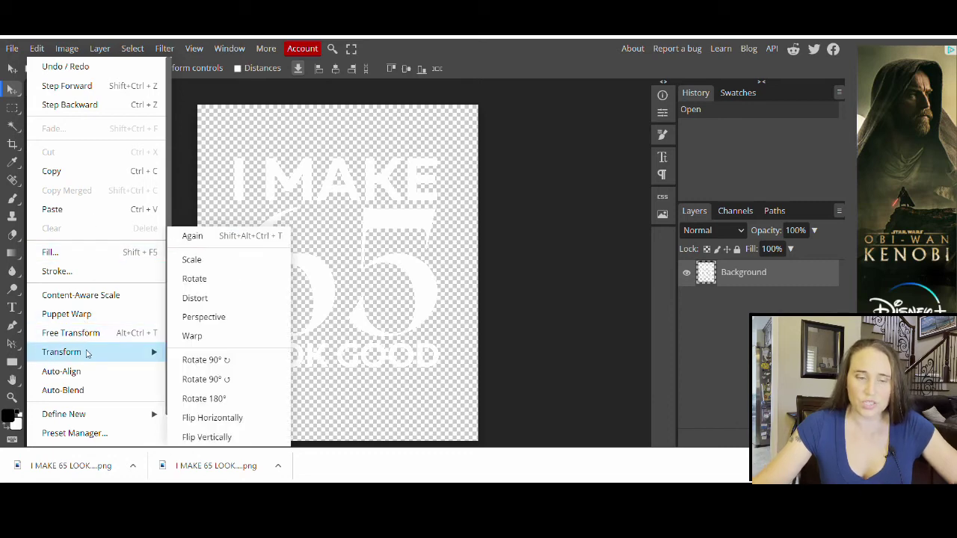
{"action": "left_click", "coordinate": [191, 338]}
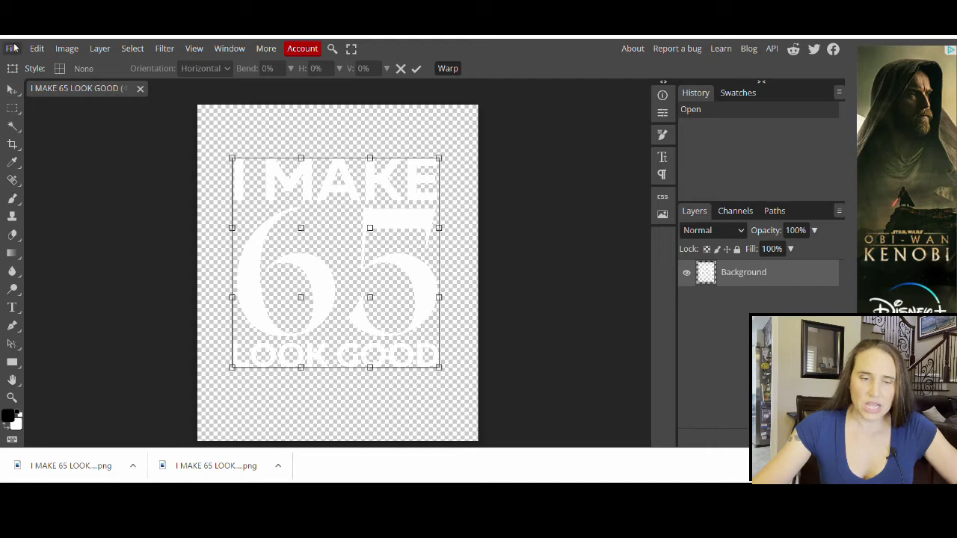
{"action": "left_click", "coordinate": [75, 69]}
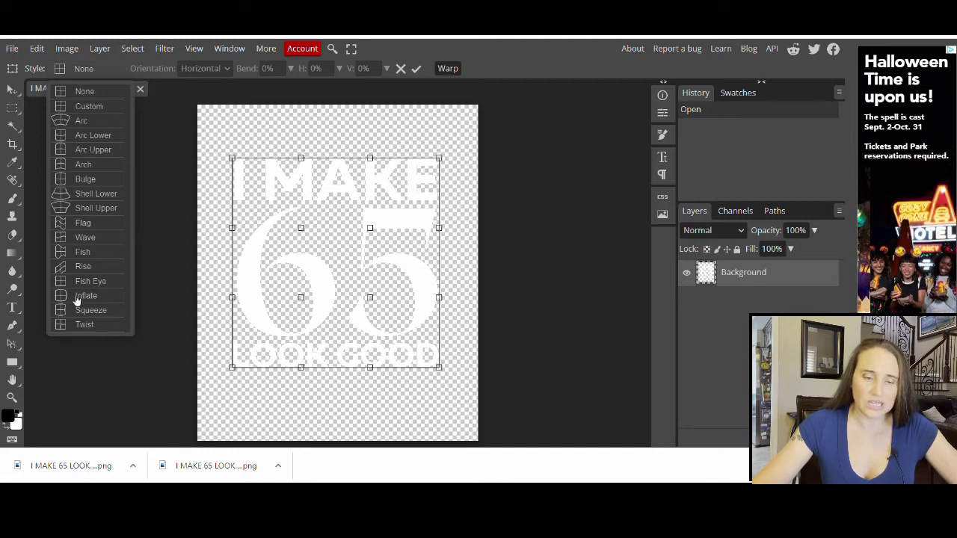
{"action": "left_click", "coordinate": [84, 179]}
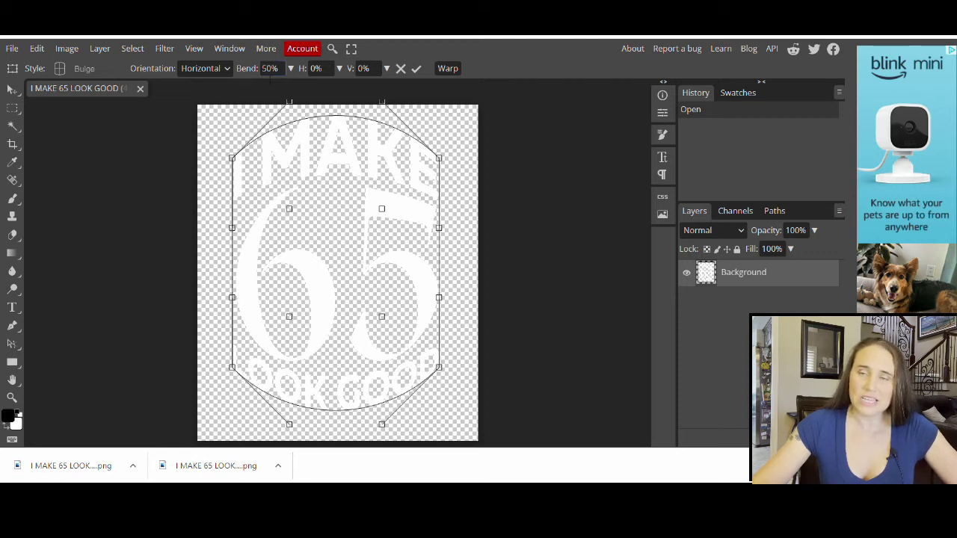
{"action": "left_click", "coordinate": [291, 68]}
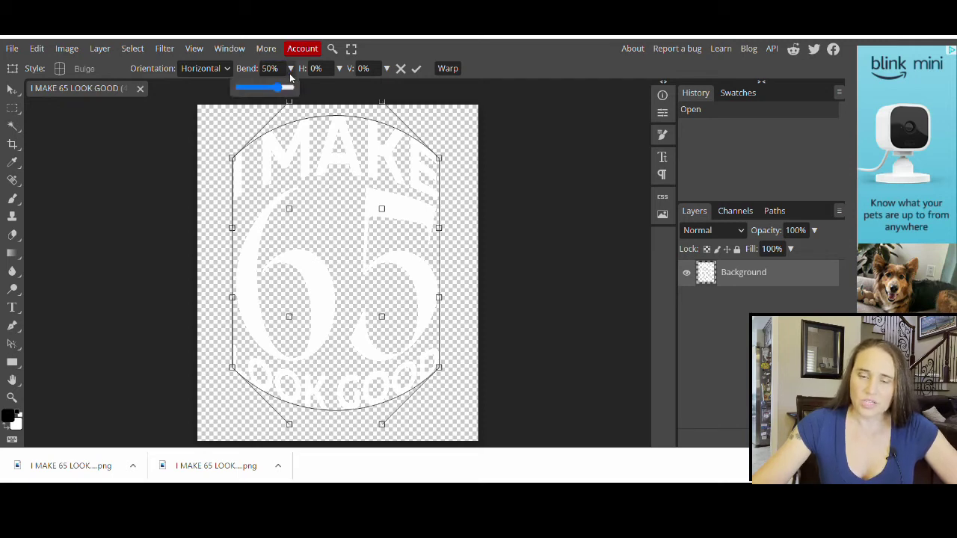
{"action": "left_click_drag", "start_coordinate": [281, 89], "coordinate": [275, 89]}
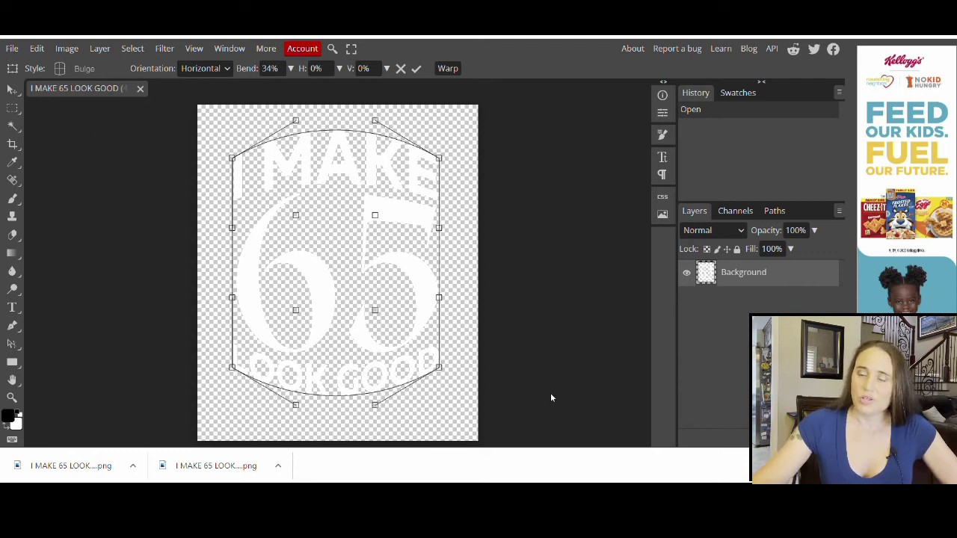
Place the rainbow glitter image above the warped text and make it a clipping mask over the text layer
{"action": "left_click", "coordinate": [9, 48]}
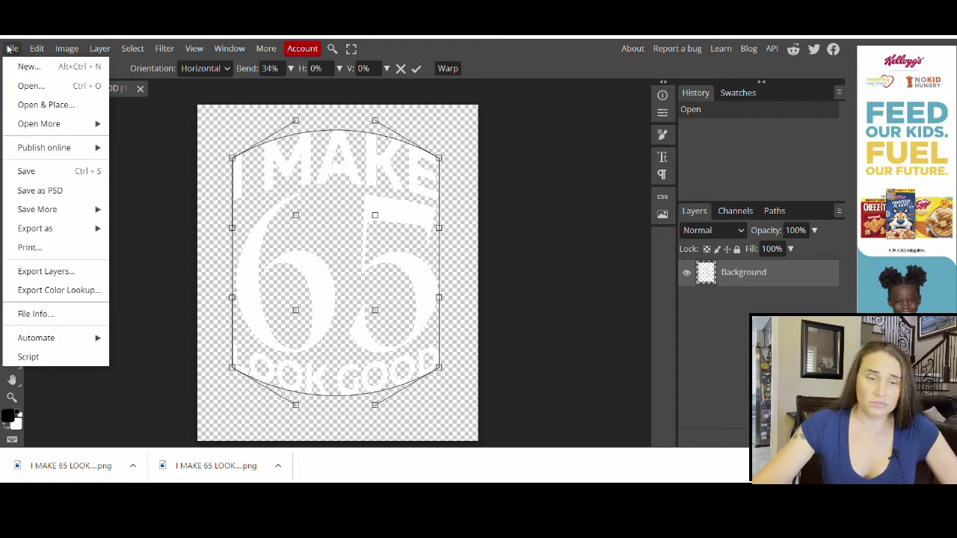
{"action": "left_click", "coordinate": [37, 109]}
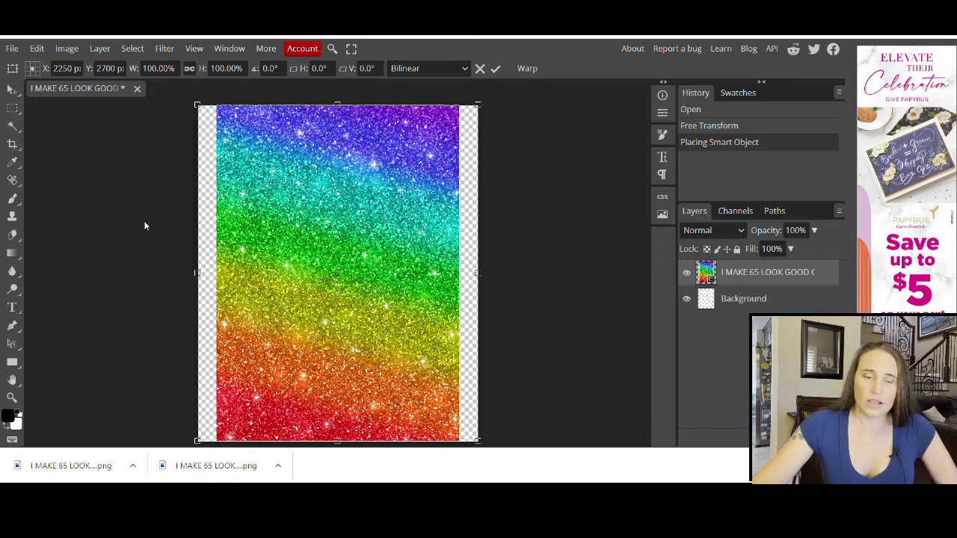
{"action": "left_click", "coordinate": [100, 48]}
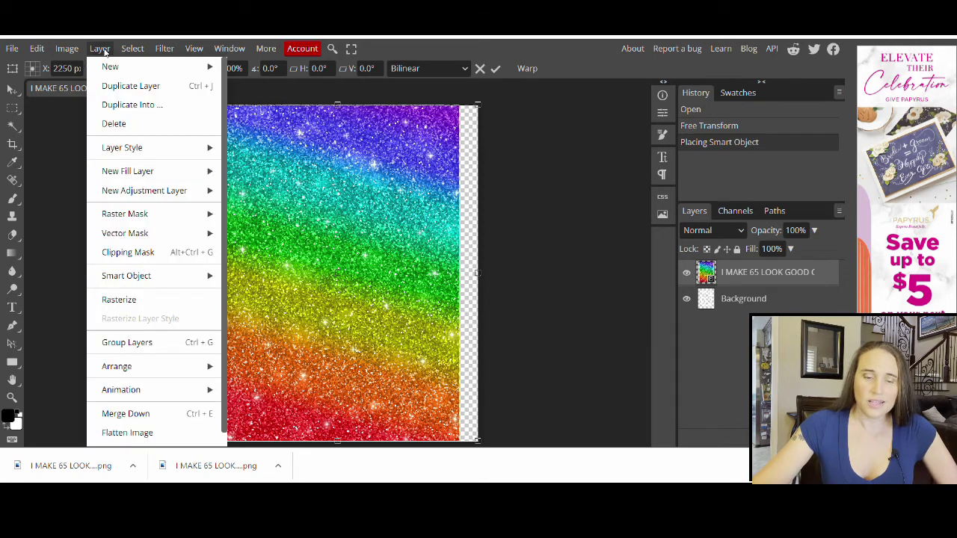
{"action": "left_click", "coordinate": [128, 253]}
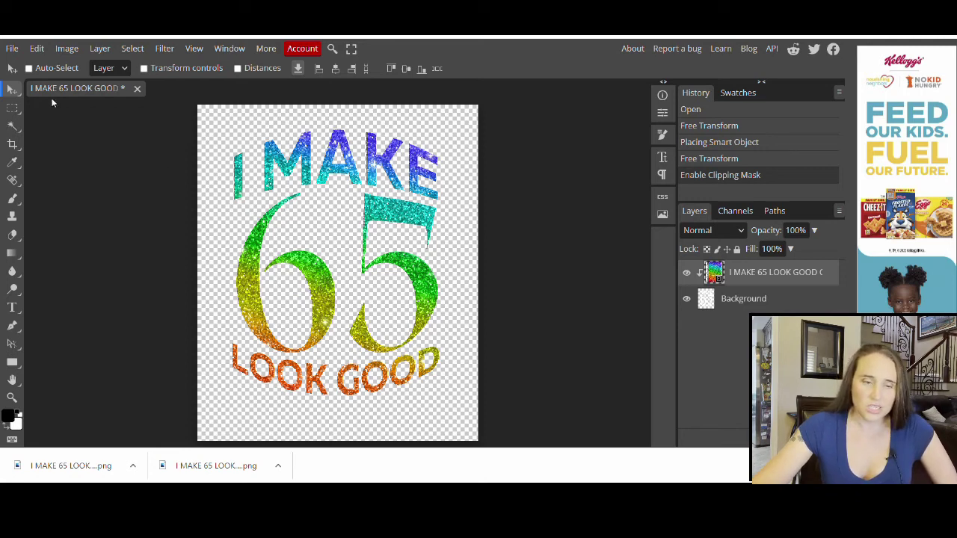
Export the rainbow-filled text as a PNG at 4500 × 5400 px and 90% quality, then dismiss the ad-removal message
{"action": "left_click", "coordinate": [12, 49]}
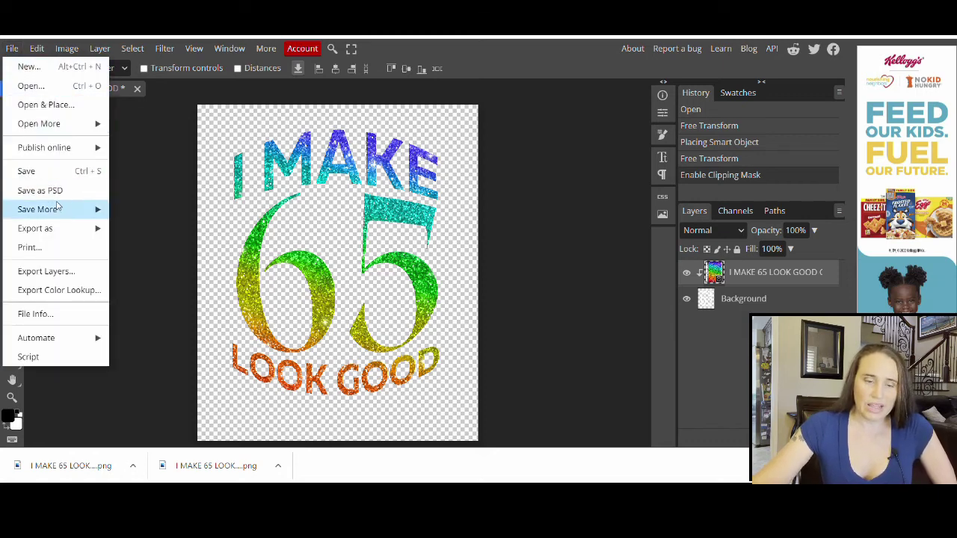
{"action": "mouse_move", "coordinate": [39, 231]}
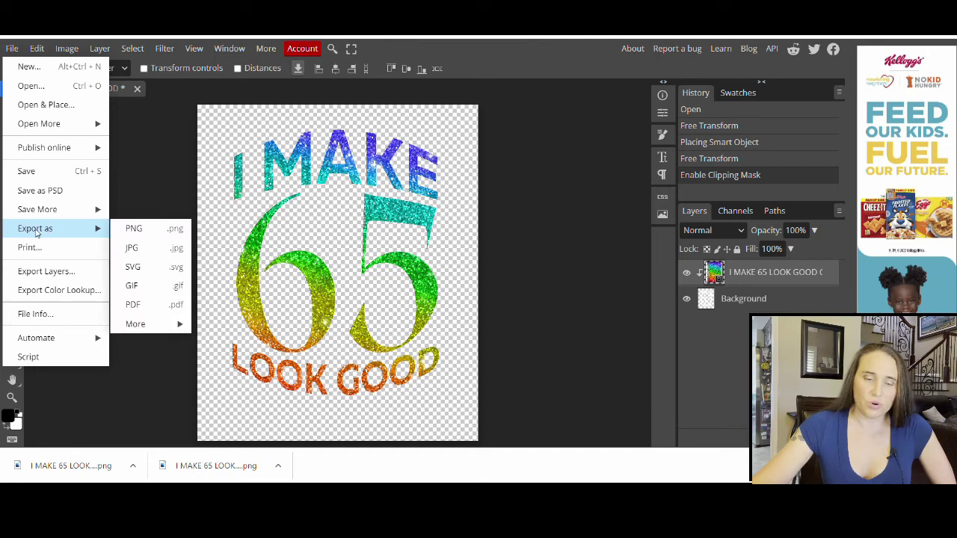
{"action": "left_click", "coordinate": [135, 229]}
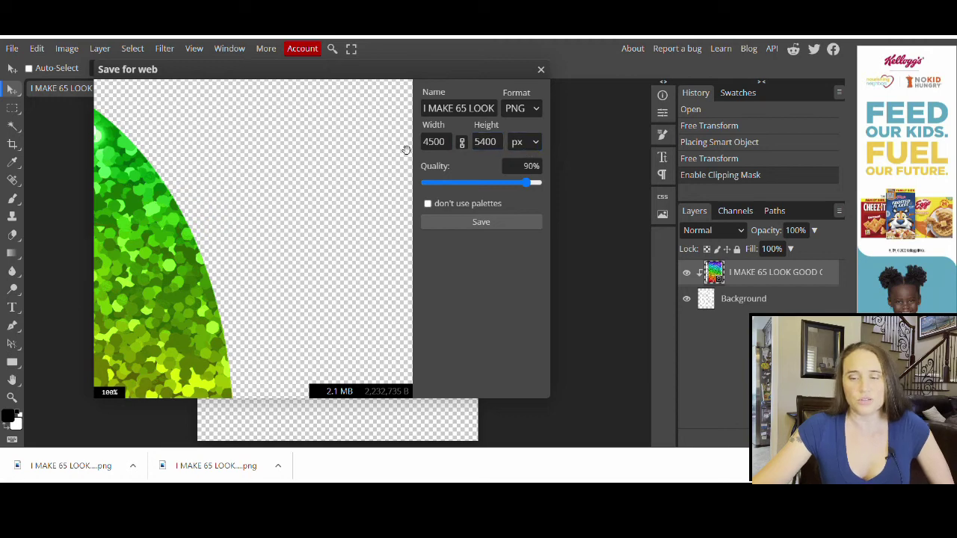
{"action": "left_click", "coordinate": [481, 222]}
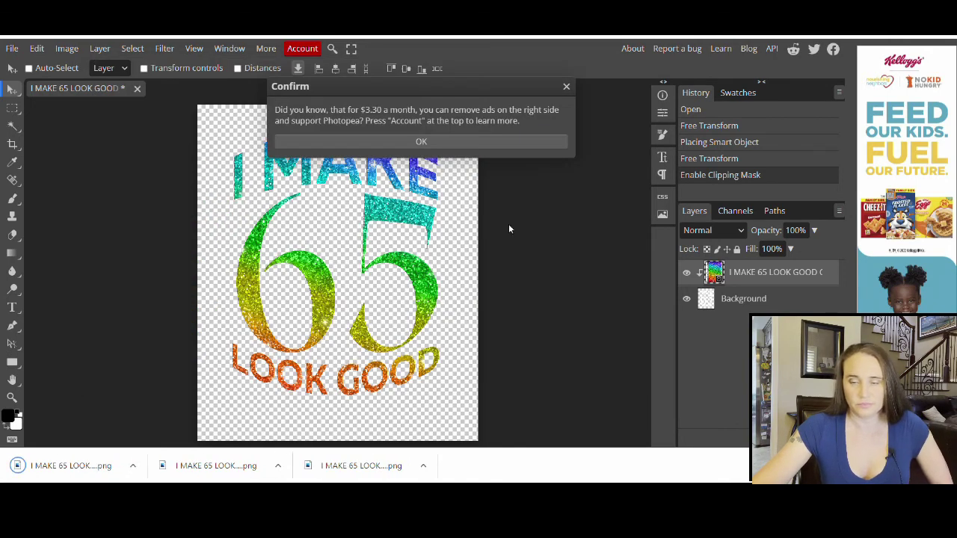
{"action": "left_click", "coordinate": [569, 88]}
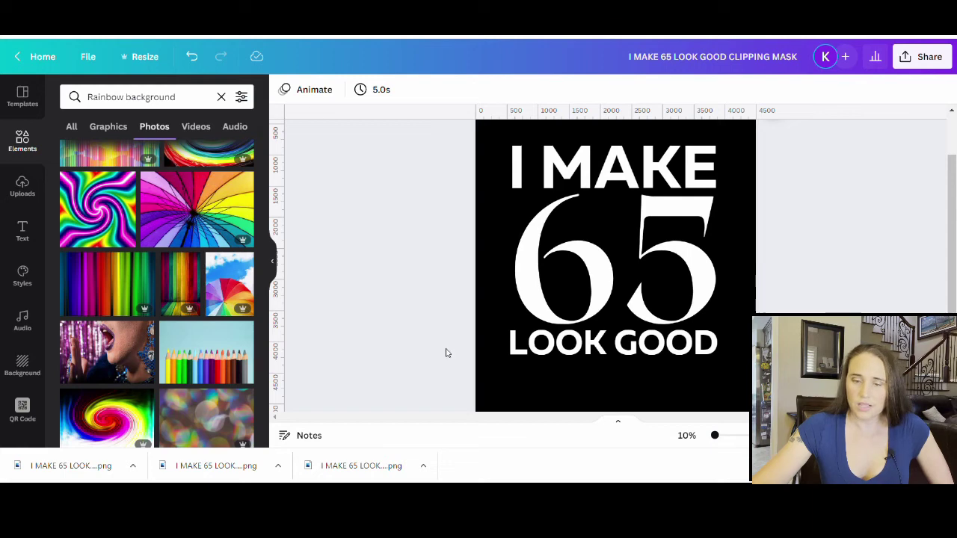
Switch to Canva, add a second page to the design and place the newly exported rainbow text PNG on it
{"action": "left_click", "coordinate": [272, 262]}
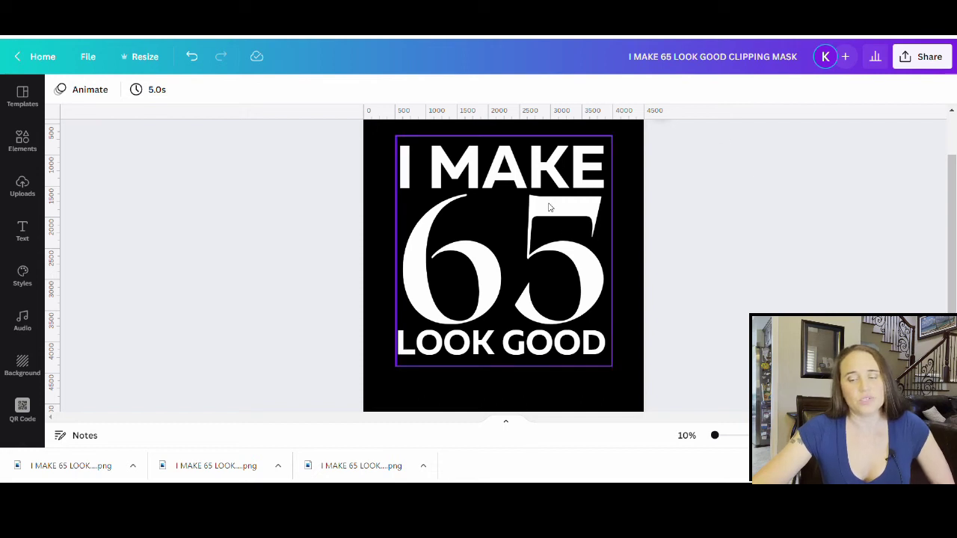
{"action": "scroll", "coordinate": [549, 208], "scroll_direction": "down", "scroll_amount": 2}
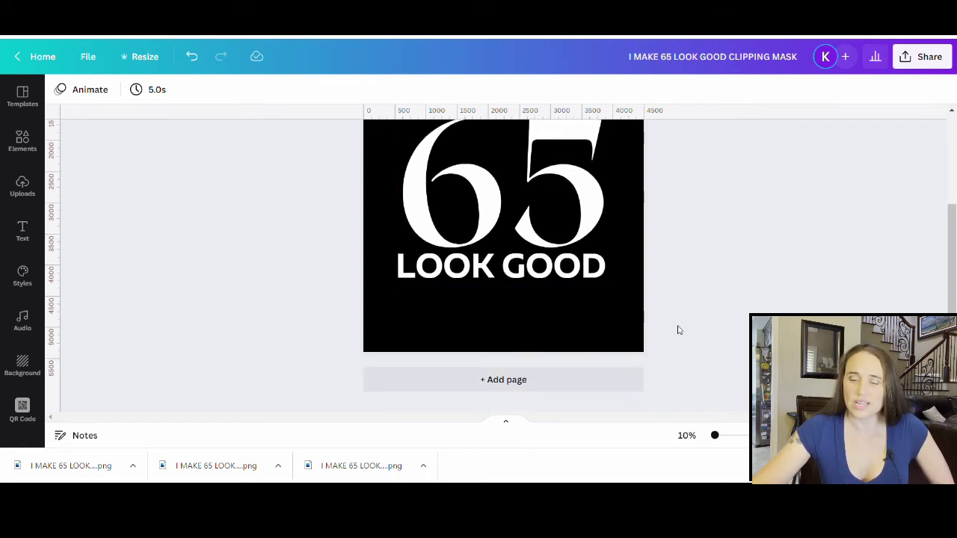
{"action": "left_click", "coordinate": [499, 380]}
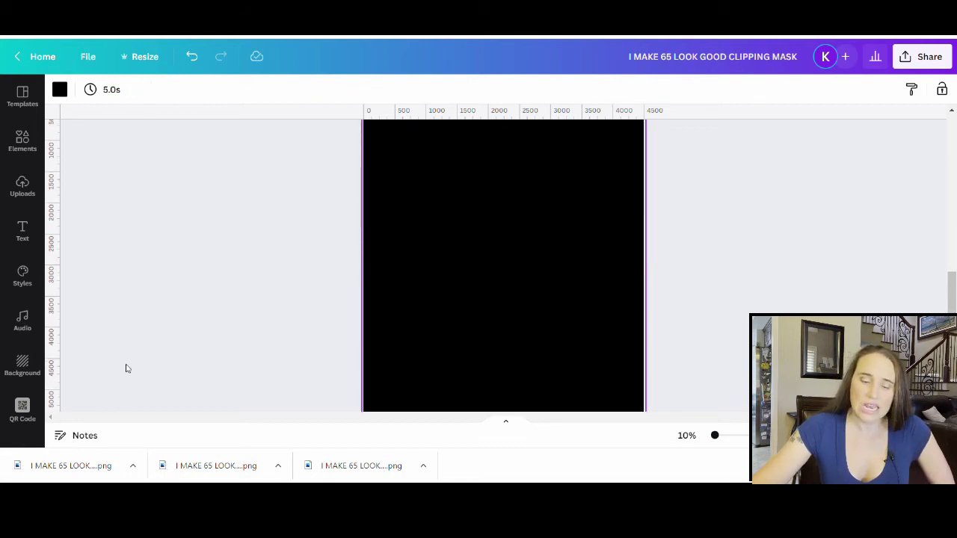
{"action": "left_click_drag", "start_coordinate": [33, 465], "coordinate": [573, 259]}
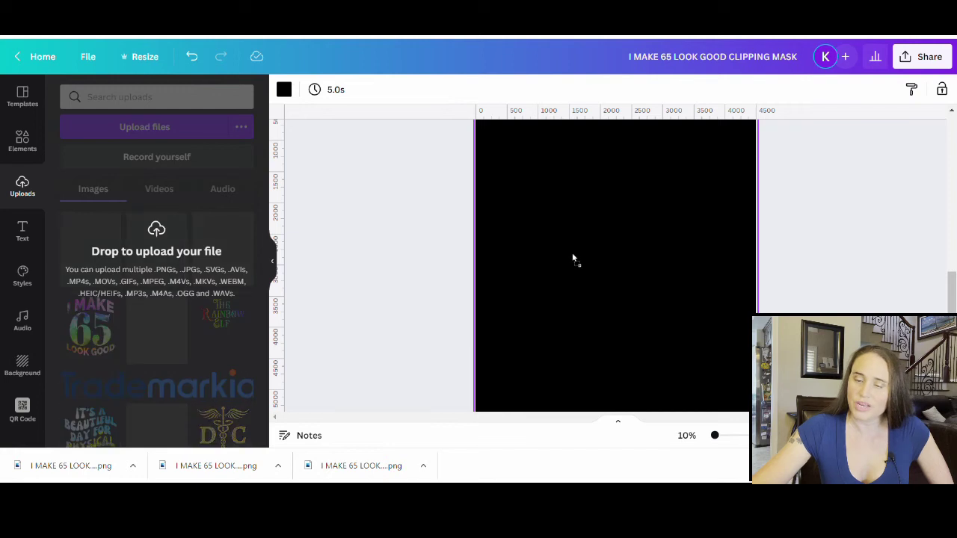
{"action": "left_click", "coordinate": [276, 265]}
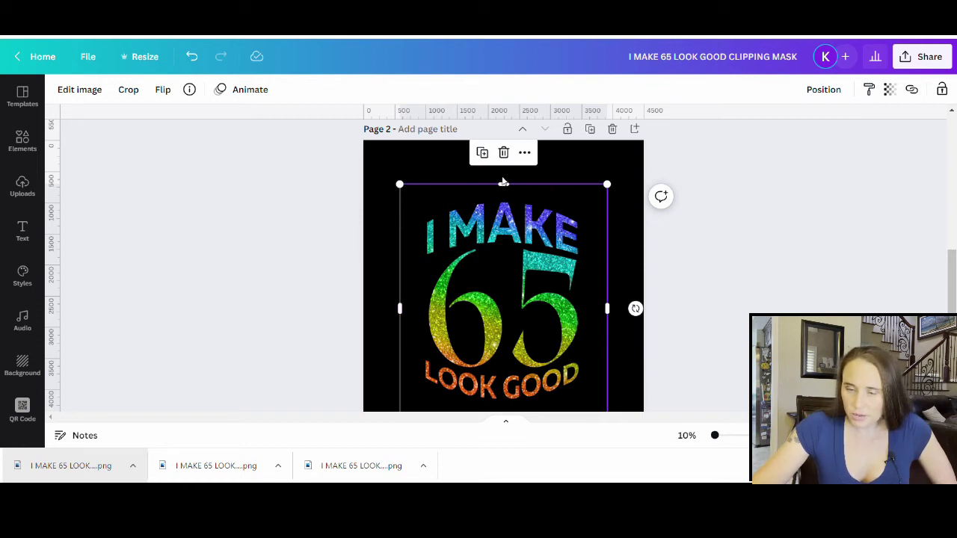
Crop the empty transparent margins above and below the rainbow text image on page 2
{"action": "left_click_drag", "start_coordinate": [514, 192], "coordinate": [511, 199]}
{"action": "scroll", "coordinate": [508, 262], "scroll_direction": "down", "scroll_amount": 2}
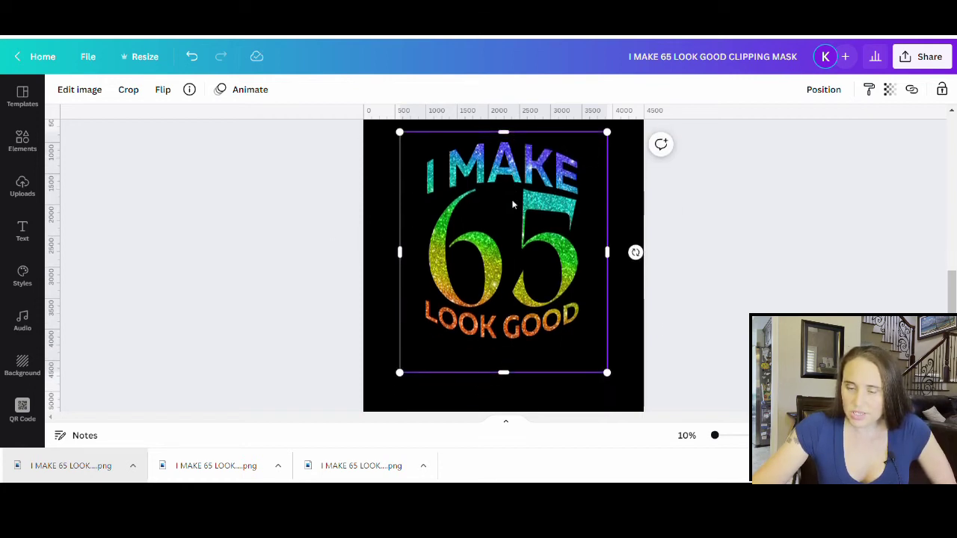
{"action": "left_click_drag", "start_coordinate": [509, 377], "coordinate": [506, 356]}
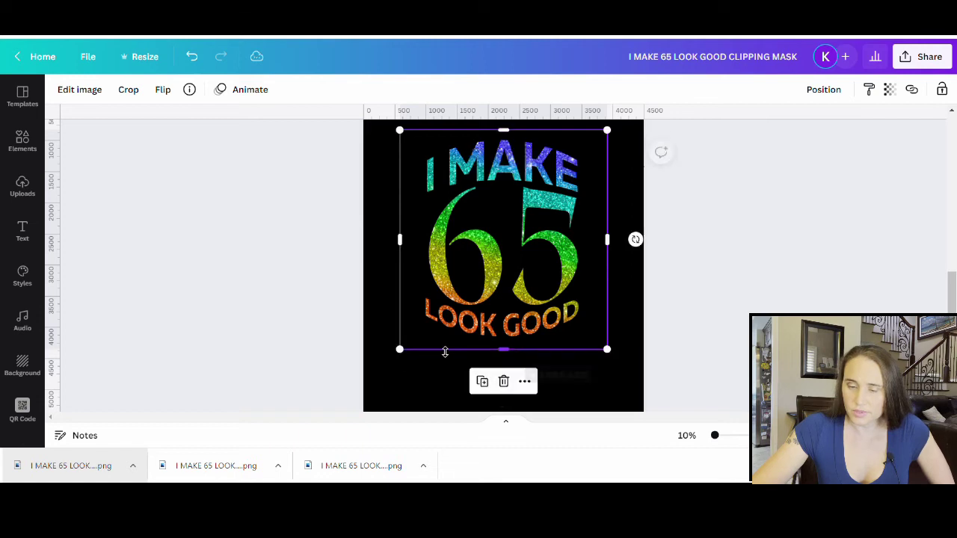
Enlarge the cropped rainbow text image to the full width of page 2, adjust its position and deselect it
{"action": "left_click_drag", "start_coordinate": [409, 359], "coordinate": [364, 386]}
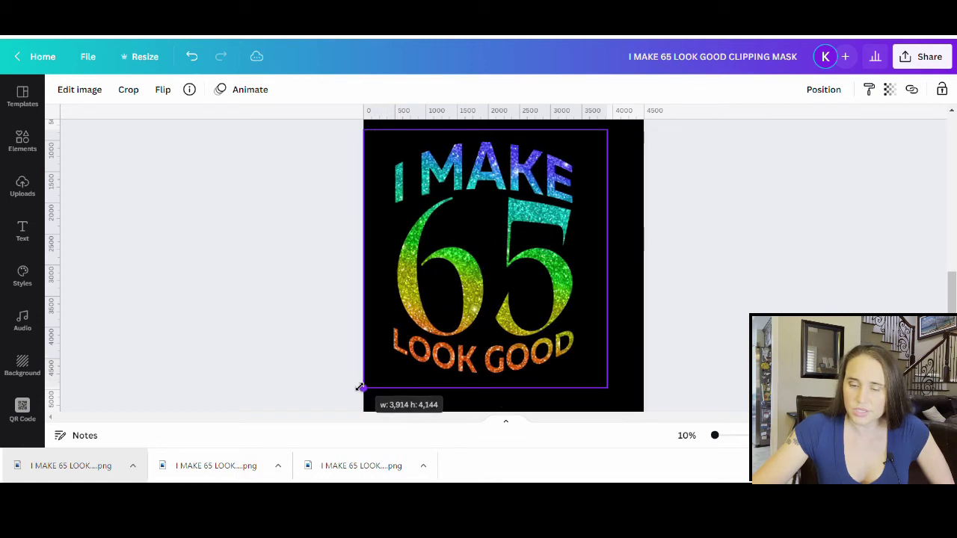
{"action": "scroll", "coordinate": [552, 273], "scroll_direction": "up", "scroll_amount": 2}
{"action": "scroll", "coordinate": [552, 273], "scroll_direction": "up", "scroll_amount": 2}
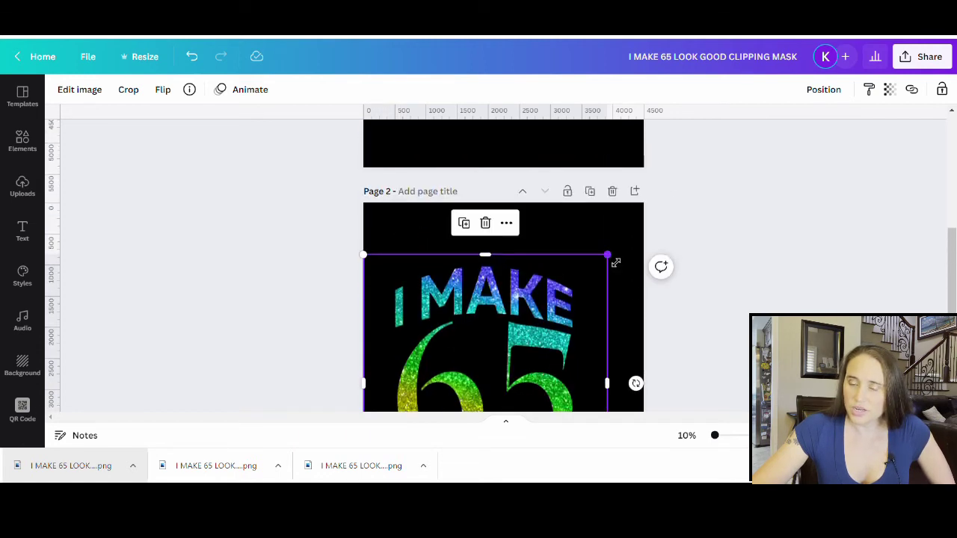
{"action": "left_click_drag", "start_coordinate": [610, 257], "coordinate": [662, 235]}
{"action": "left_click_drag", "start_coordinate": [536, 328], "coordinate": [538, 323]}
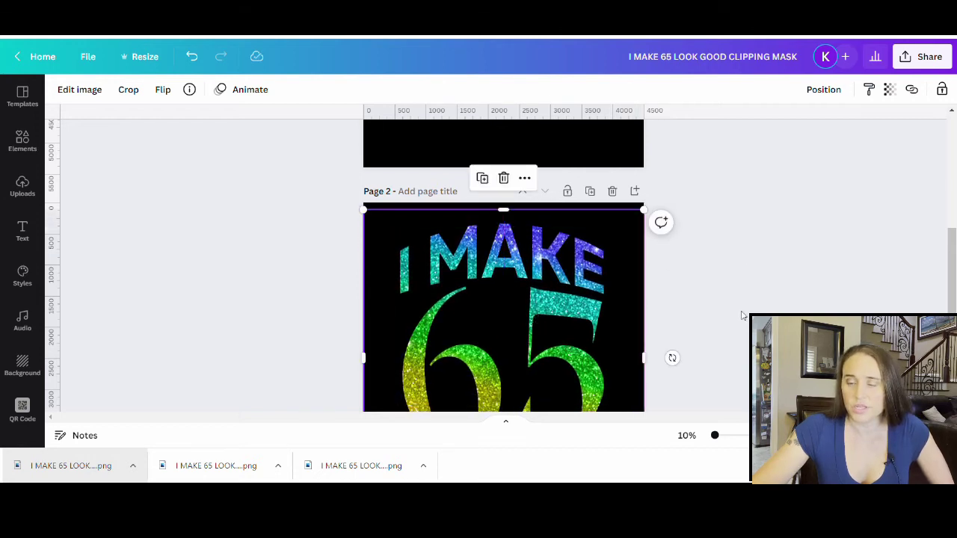
{"action": "scroll", "coordinate": [804, 288], "scroll_direction": "down", "scroll_amount": 1}
{"action": "scroll", "coordinate": [804, 288], "scroll_direction": "down", "scroll_amount": 1}
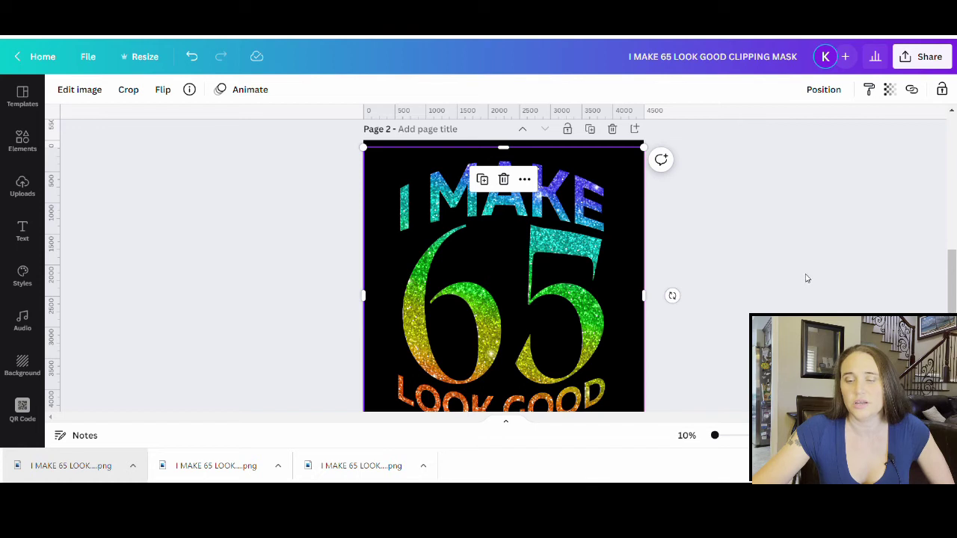
{"action": "left_click", "coordinate": [818, 274]}
{"action": "scroll", "coordinate": [887, 299], "scroll_direction": "down", "scroll_amount": 1}
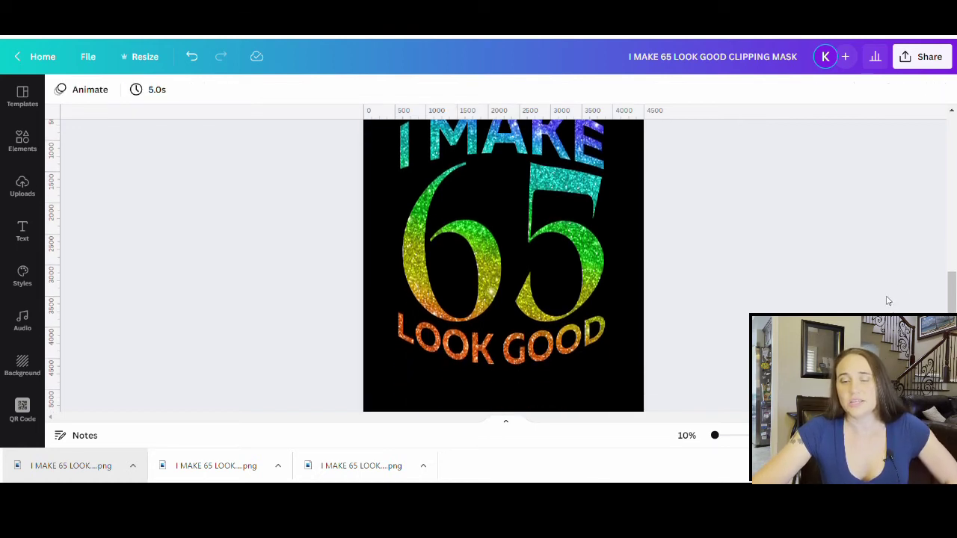
{"action": "scroll", "coordinate": [904, 285], "scroll_direction": "up", "scroll_amount": 1}
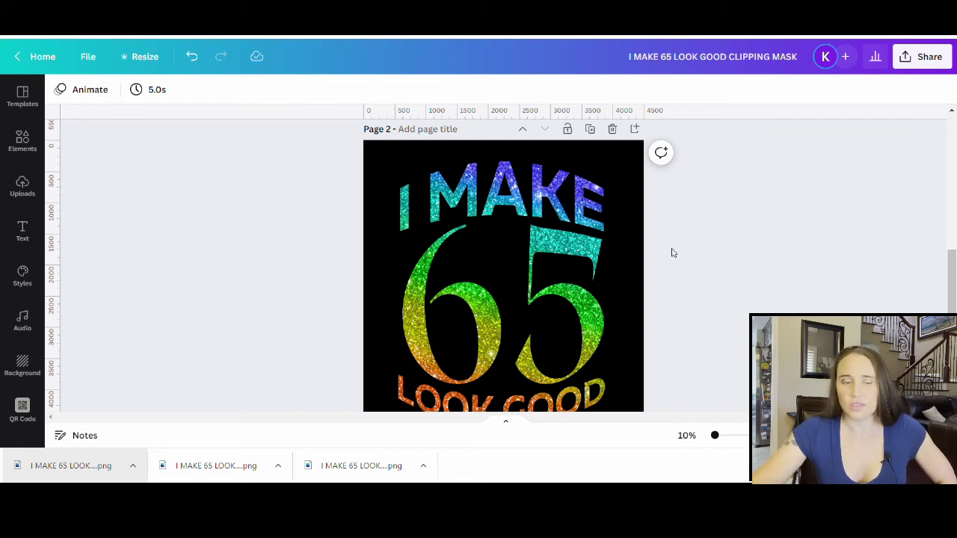
Open the rainbow text image for editing and raise its saturation to 31
{"action": "left_click", "coordinate": [497, 246]}
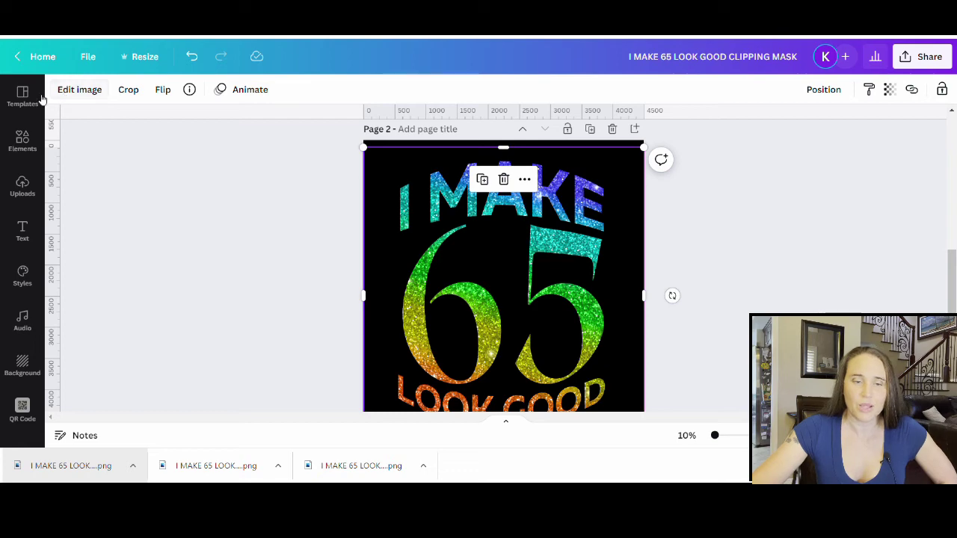
{"action": "left_click", "coordinate": [70, 96]}
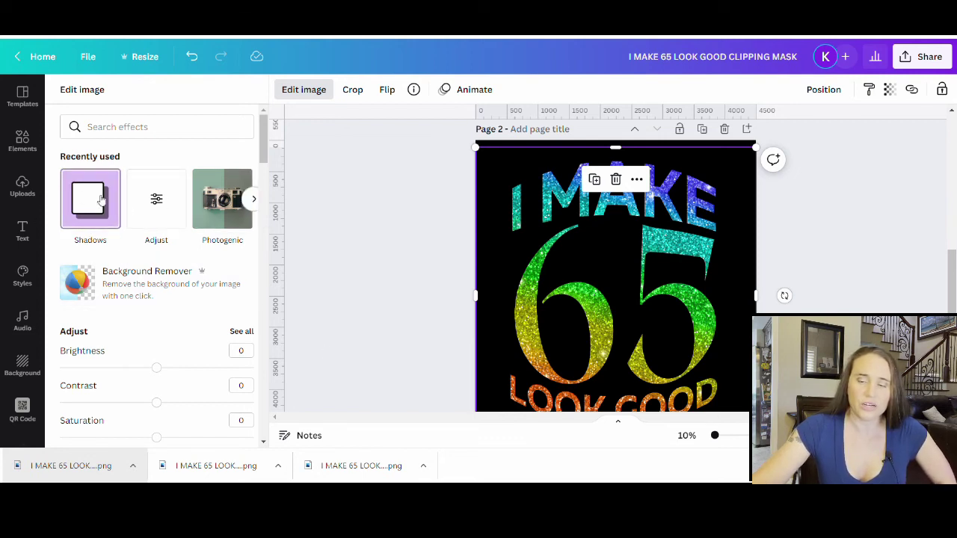
{"action": "scroll", "coordinate": [113, 187], "scroll_direction": "down", "scroll_amount": 3}
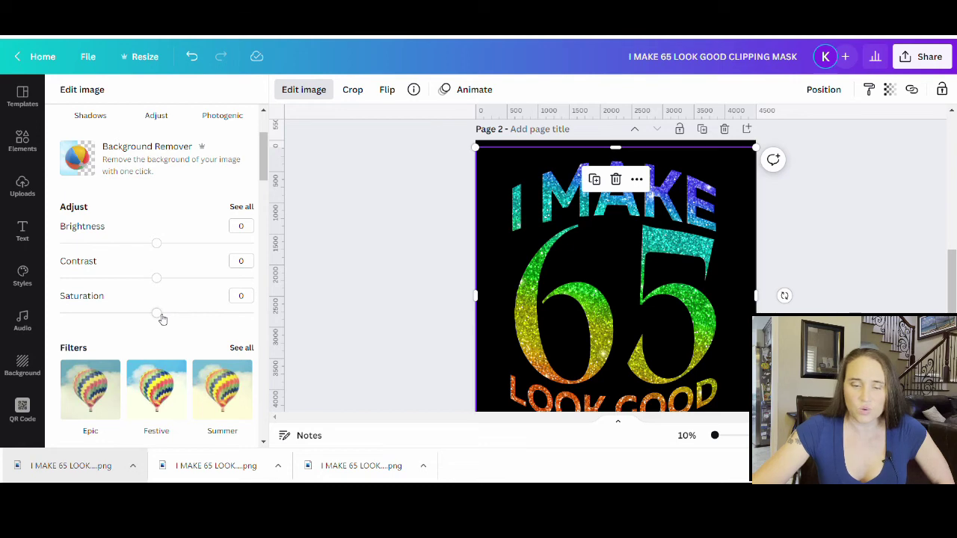
{"action": "left_click_drag", "start_coordinate": [153, 314], "coordinate": [187, 314]}
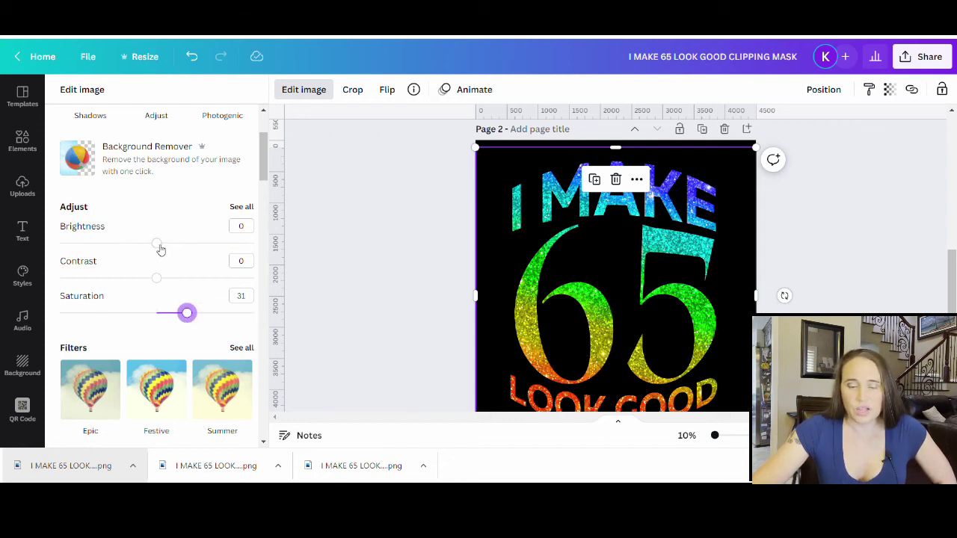
{"action": "mouse_move", "coordinate": [158, 247]}
{"action": "left_mouse_down"}
{"action": "mouse_move", "coordinate": [184, 246]}
{"action": "mouse_move", "coordinate": [121, 251]}
{"action": "mouse_move", "coordinate": [157, 243]}
{"action": "left_mouse_up"}
Apply the Retro effect from the Vintage group of Photogenic effects to the rainbow text image and deselect it
{"action": "scroll", "coordinate": [225, 250], "scroll_direction": "down", "scroll_amount": 5}
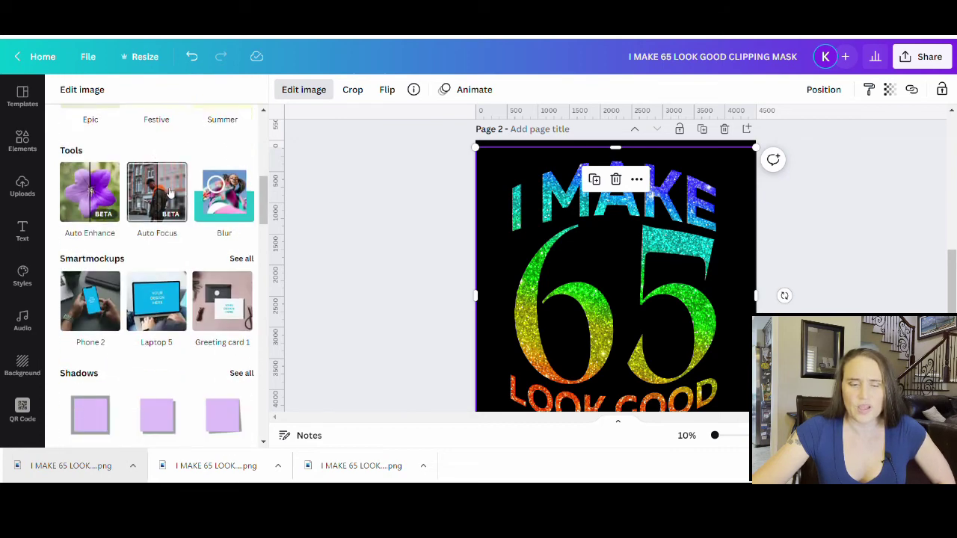
{"action": "scroll", "coordinate": [94, 196], "scroll_direction": "down", "scroll_amount": 8}
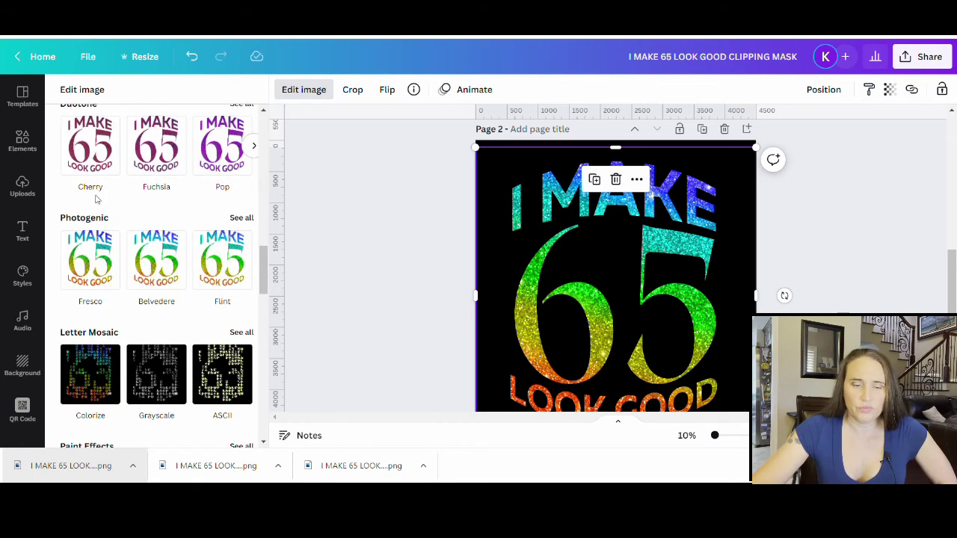
{"action": "left_click", "coordinate": [241, 218]}
{"action": "scroll", "coordinate": [207, 171], "scroll_direction": "down", "scroll_amount": 3}
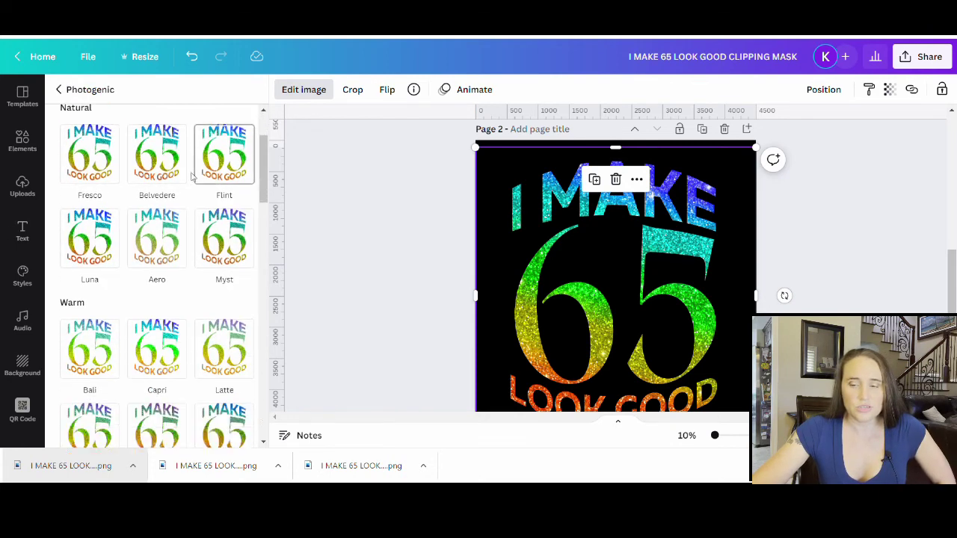
{"action": "scroll", "coordinate": [179, 179], "scroll_direction": "down", "scroll_amount": 6}
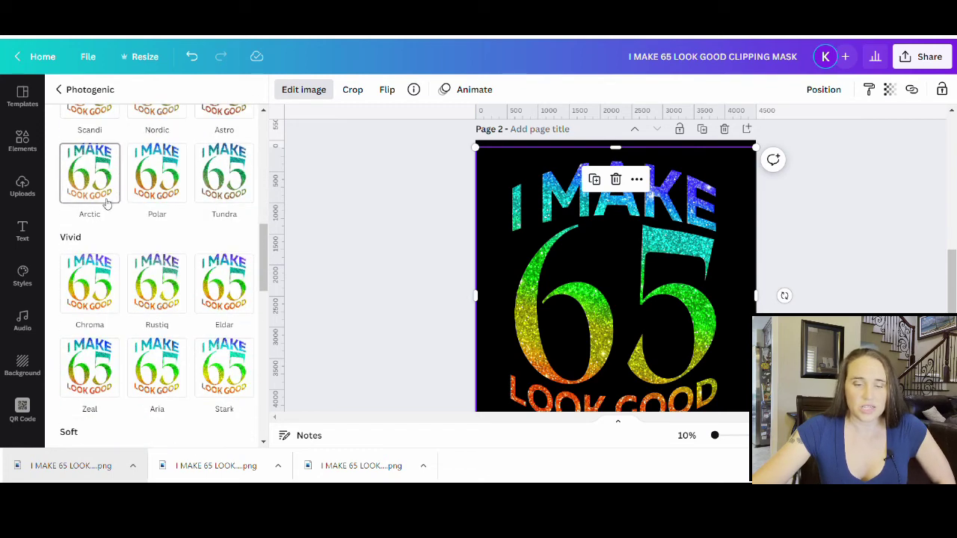
{"action": "scroll", "coordinate": [186, 162], "scroll_direction": "down", "scroll_amount": 4}
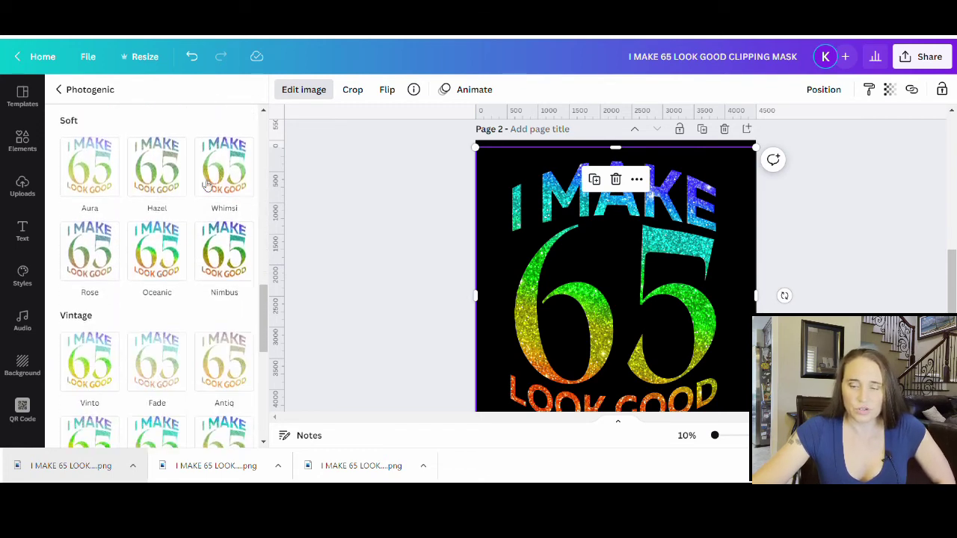
{"action": "scroll", "coordinate": [239, 258], "scroll_direction": "down", "scroll_amount": 2}
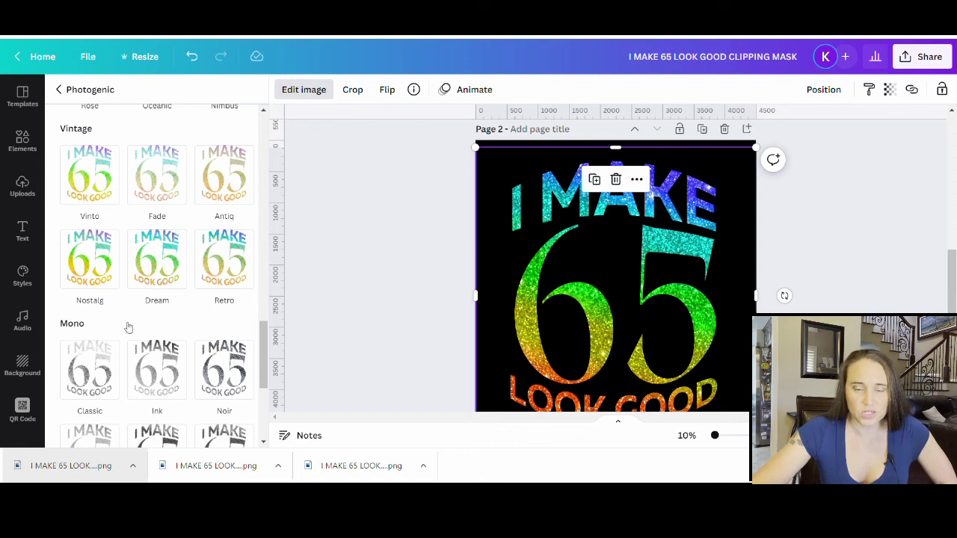
{"action": "left_click", "coordinate": [211, 288]}
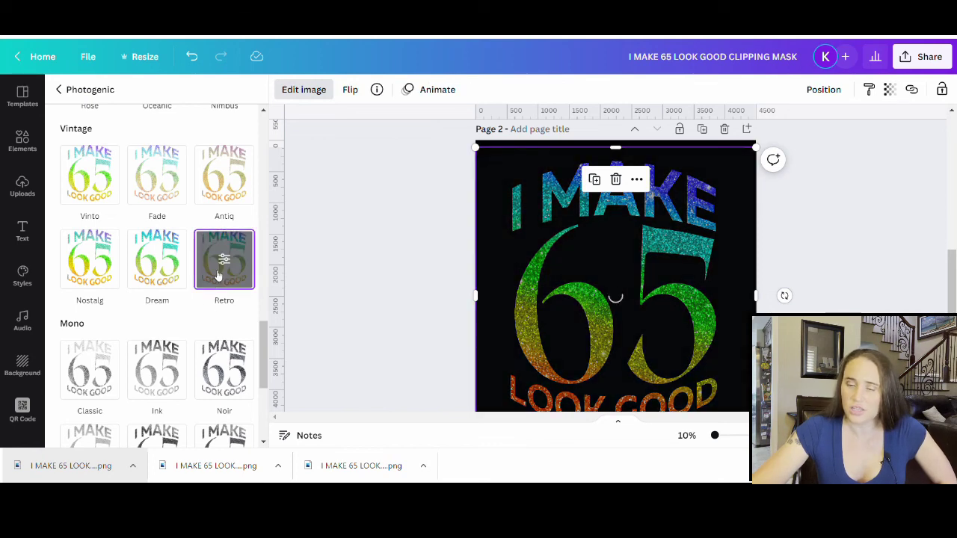
{"action": "scroll", "coordinate": [795, 280], "scroll_direction": "down", "scroll_amount": 2}
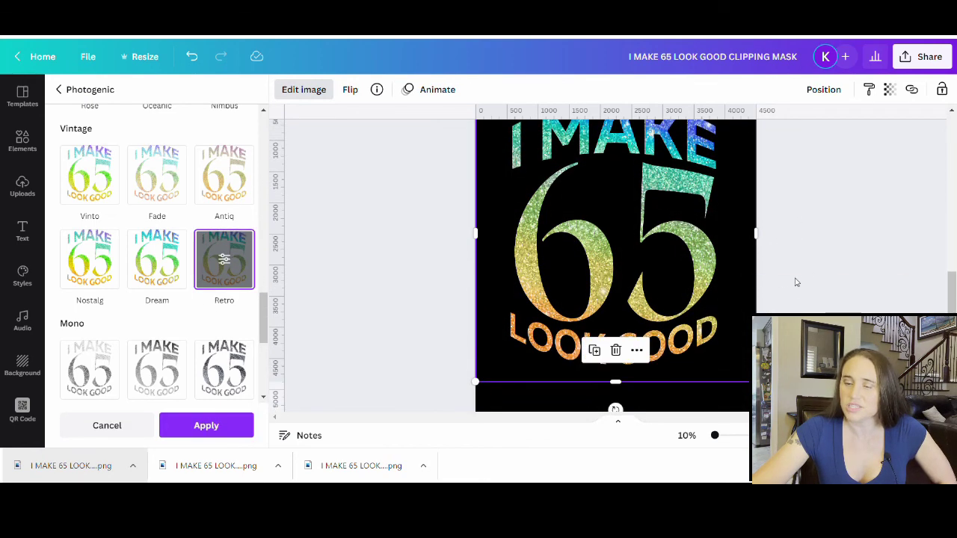
{"action": "scroll", "coordinate": [823, 292], "scroll_direction": "up", "scroll_amount": 2}
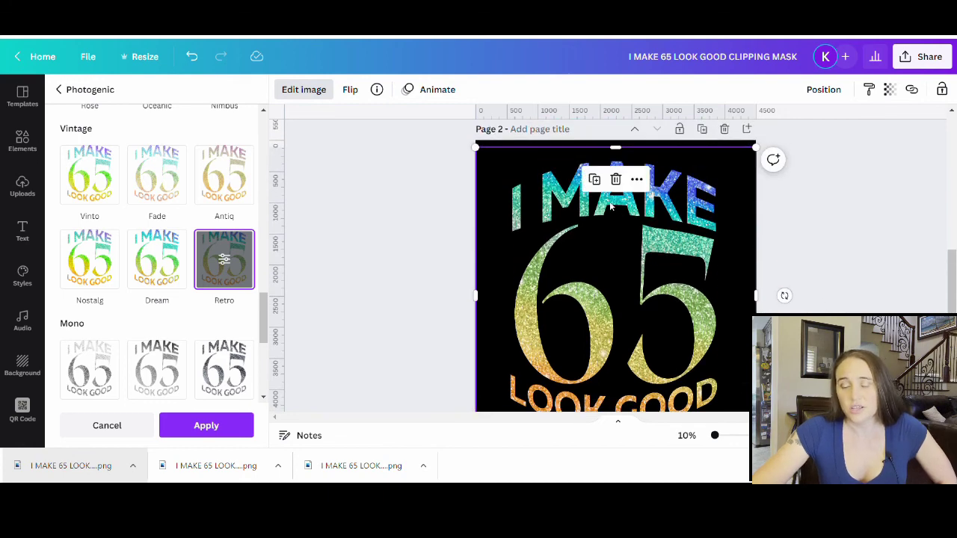
{"action": "scroll", "coordinate": [587, 239], "scroll_direction": "down", "scroll_amount": 2}
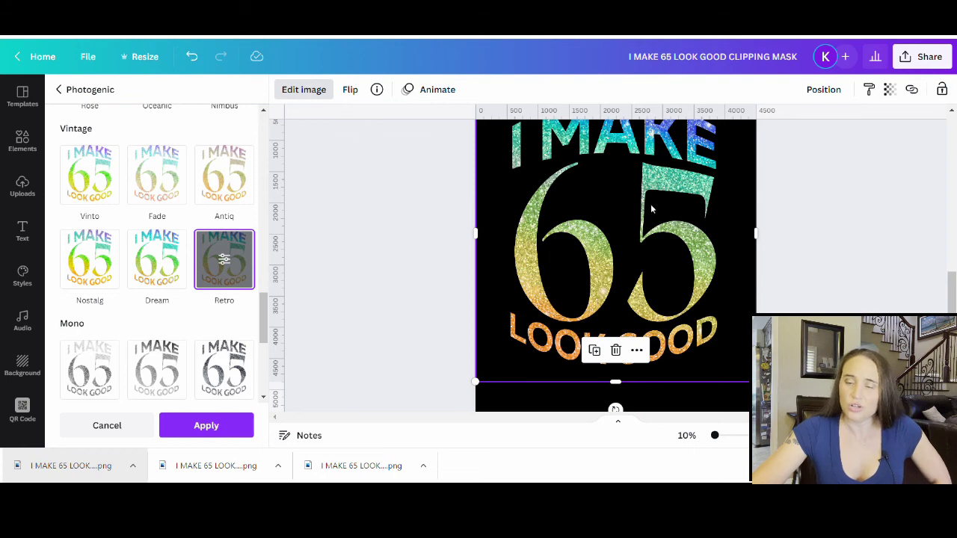
{"action": "scroll", "coordinate": [649, 201], "scroll_direction": "up", "scroll_amount": 2}
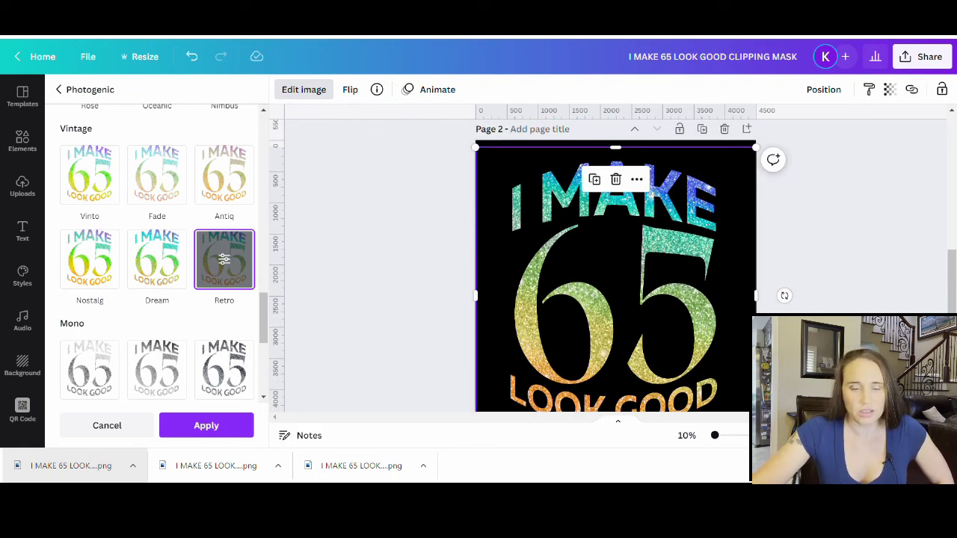
{"action": "left_click", "coordinate": [202, 424]}
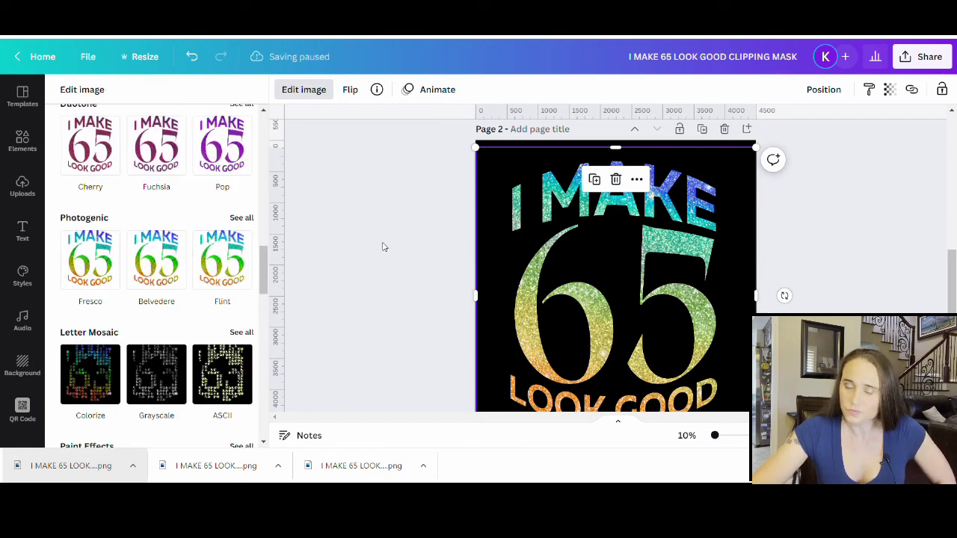
{"action": "left_click", "coordinate": [387, 217]}
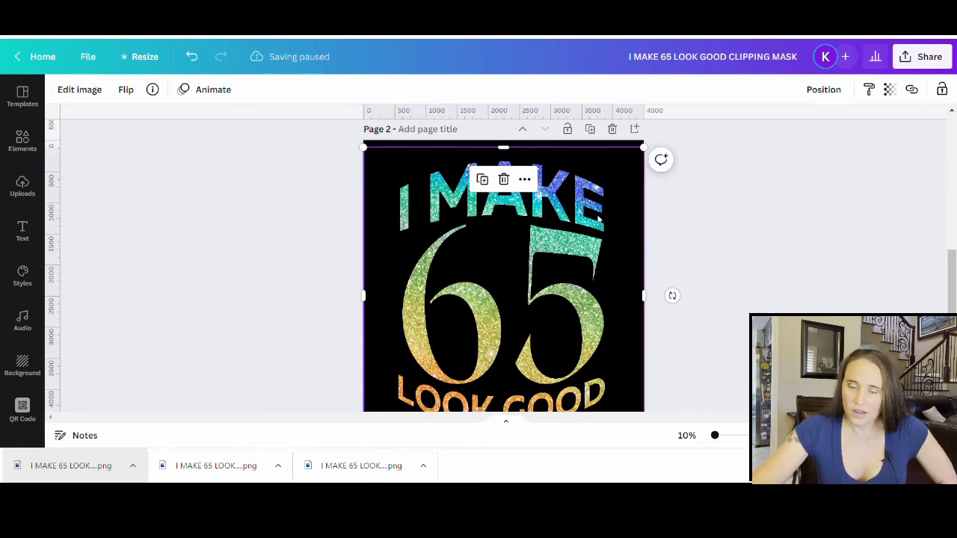
{"action": "left_click", "coordinate": [840, 229]}
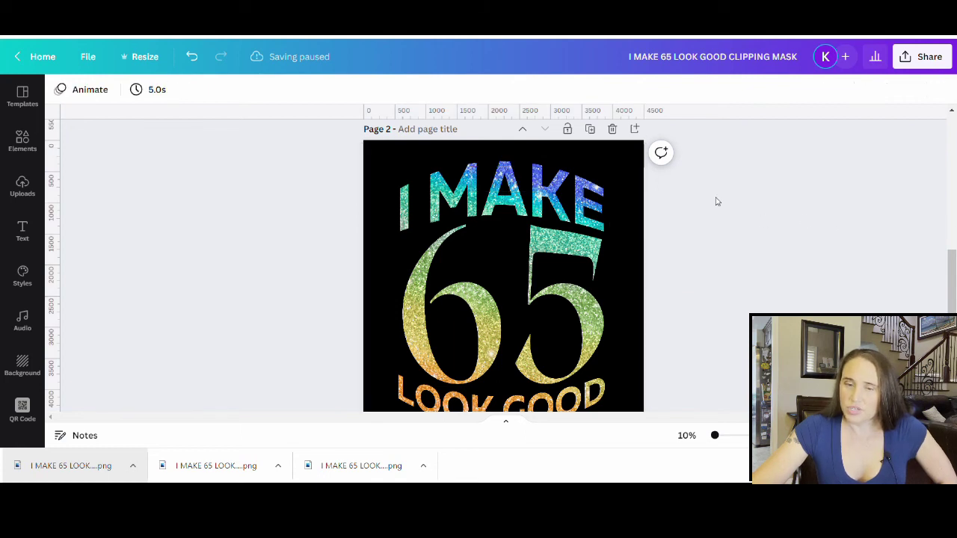
{"action": "scroll", "coordinate": [720, 235], "scroll_direction": "down", "scroll_amount": 1}
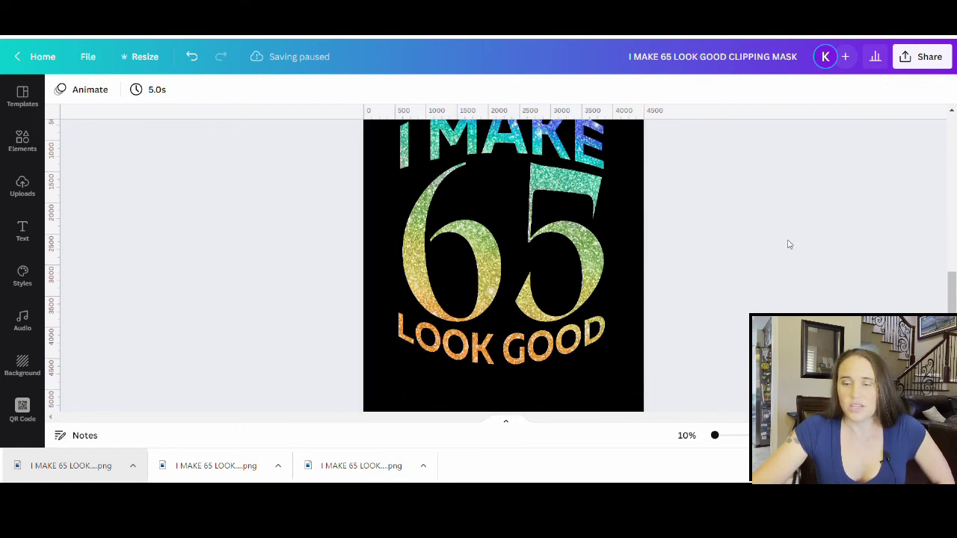
{"action": "scroll", "coordinate": [790, 246], "scroll_direction": "up", "scroll_amount": 1}
{"action": "scroll", "coordinate": [745, 232], "scroll_direction": "down", "scroll_amount": 1}
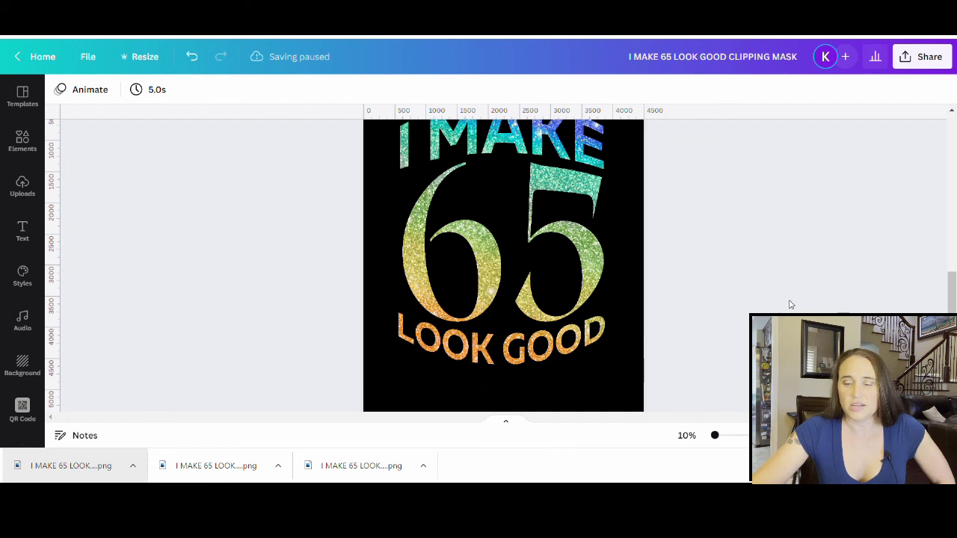
{"action": "scroll", "coordinate": [855, 299], "scroll_direction": "up", "scroll_amount": 1}
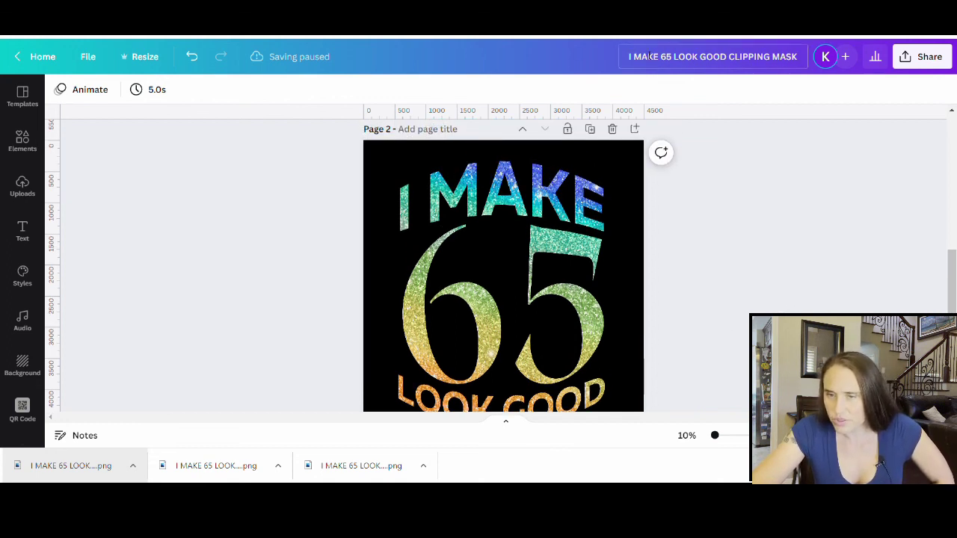
Rename the design as I MAKE 65 LOOK GOOD by removing the words CLIPPING MASK from its title
{"action": "left_click_drag", "start_coordinate": [729, 57], "coordinate": [797, 64]}
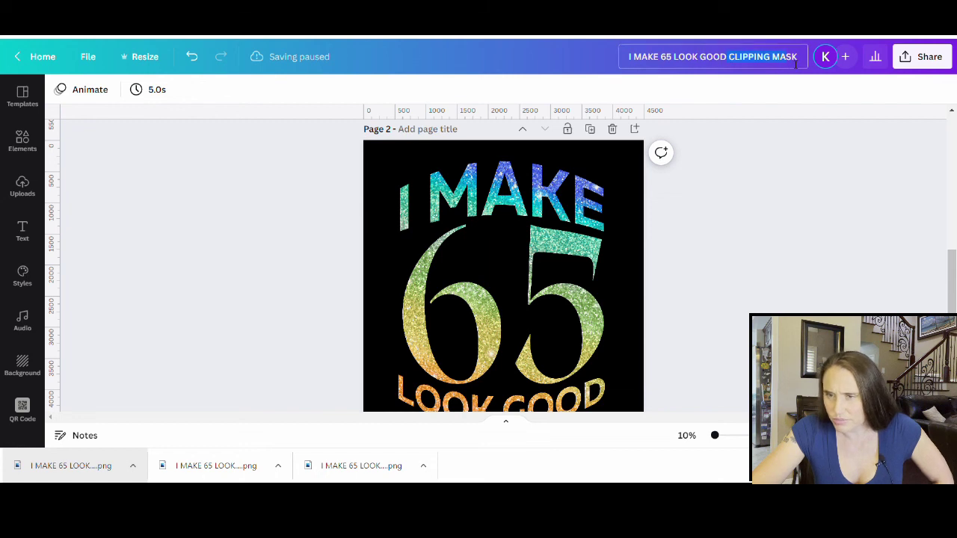
{"action": "key", "text": "BackSpace"}
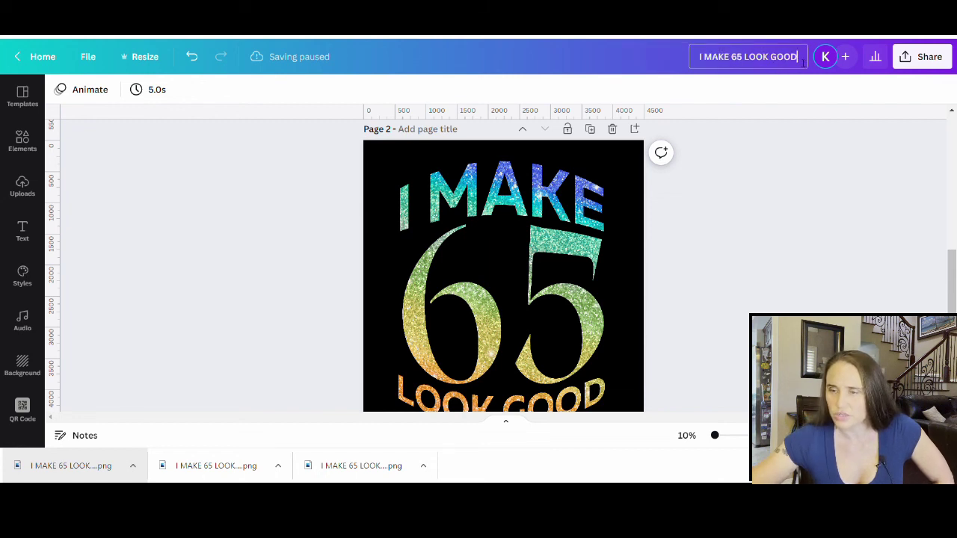
{"action": "key", "text": "Return"}
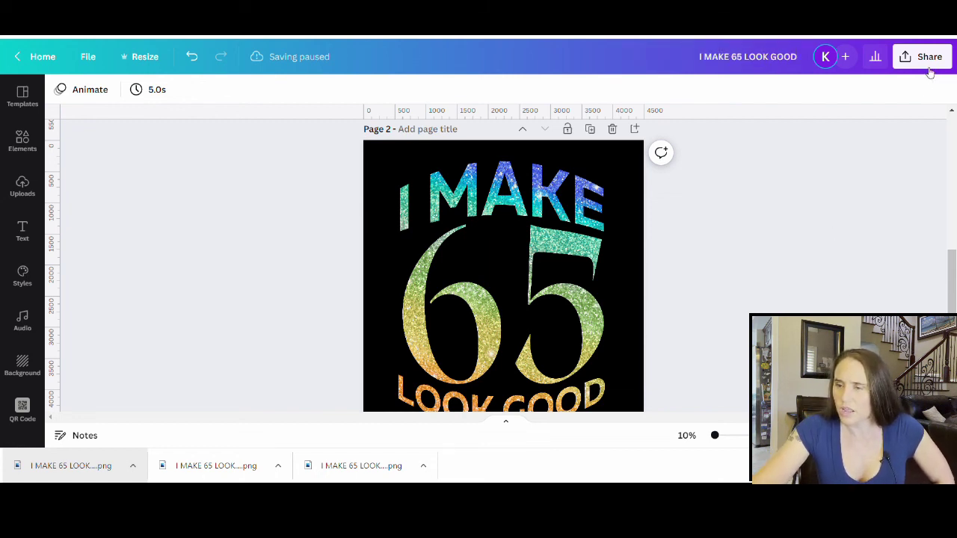
Open the design's download settings and limit the PNG export to page 2
{"action": "left_click", "coordinate": [927, 59]}
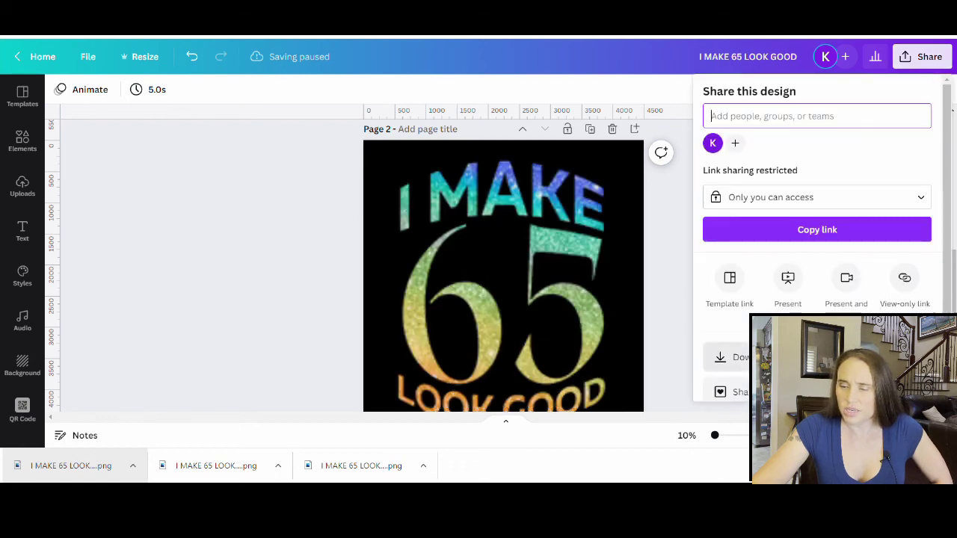
{"action": "left_click", "coordinate": [736, 357]}
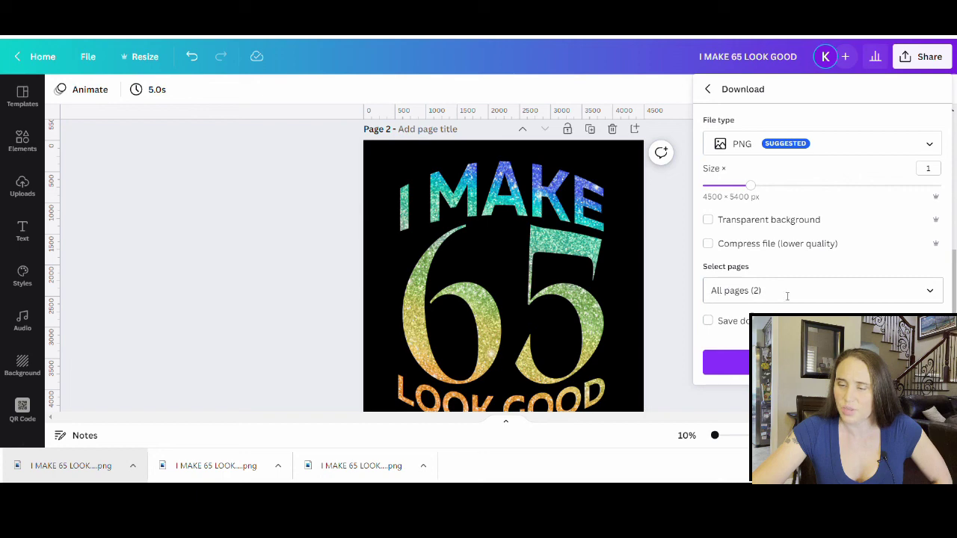
{"action": "left_click", "coordinate": [935, 291]}
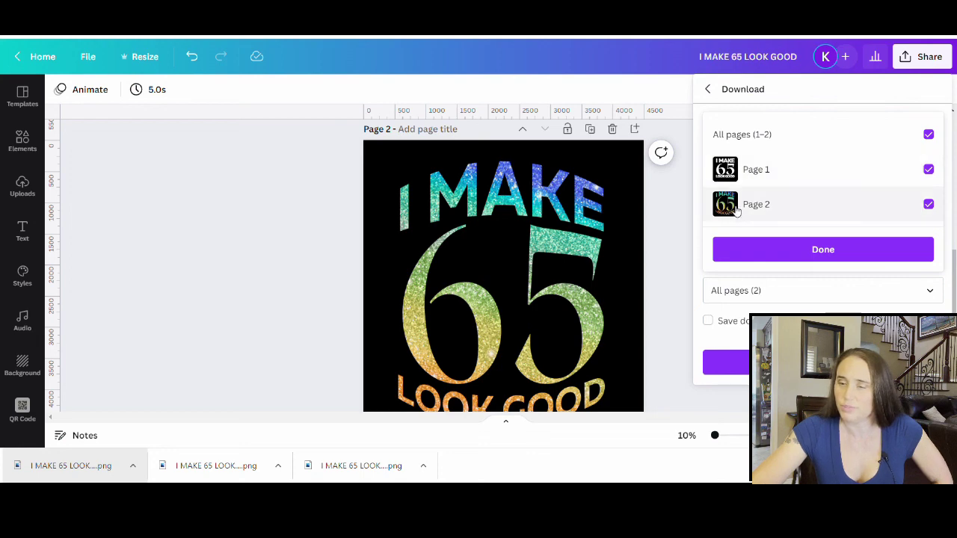
{"action": "left_click", "coordinate": [928, 136]}
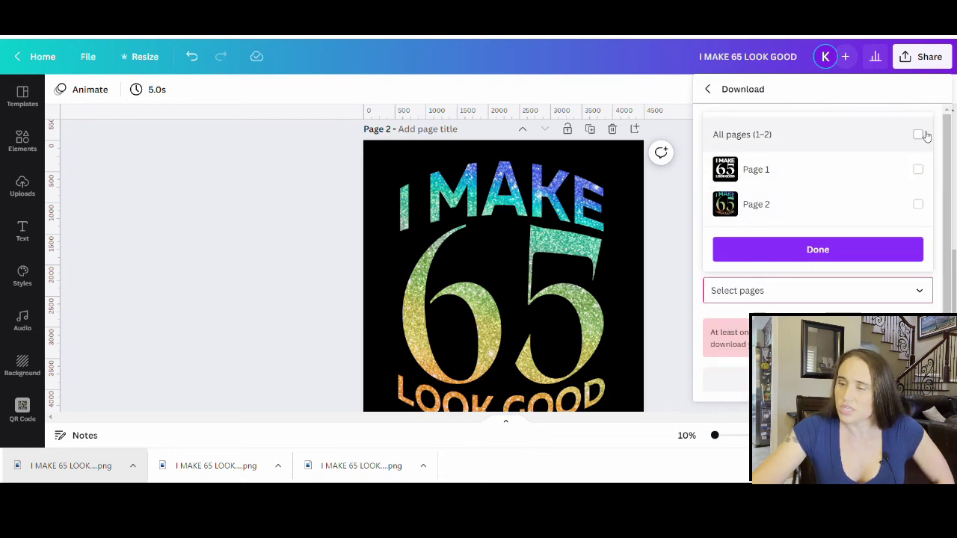
{"action": "left_click", "coordinate": [927, 209]}
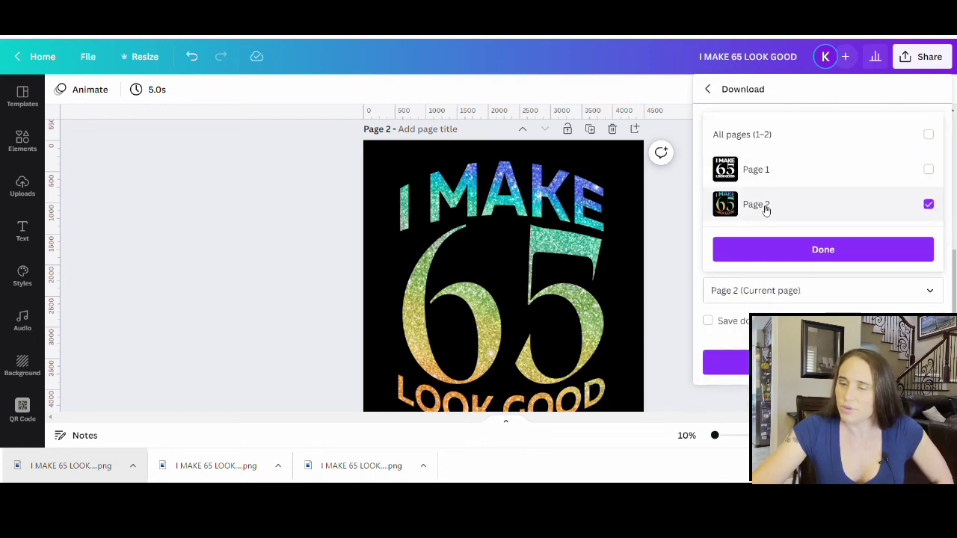
{"action": "left_click", "coordinate": [795, 258]}
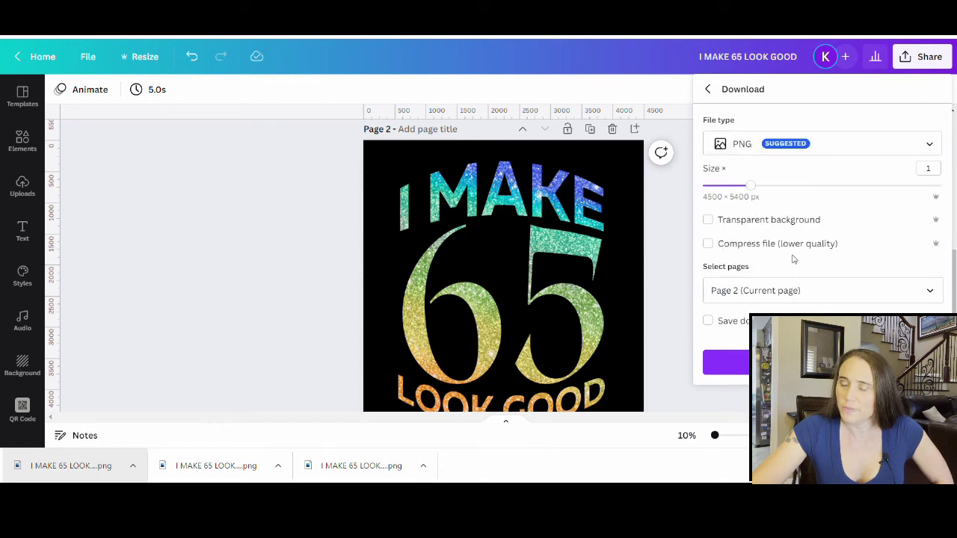
Enable a transparent background, download the PNG and dismiss the download confirmation
{"action": "left_click", "coordinate": [753, 226]}
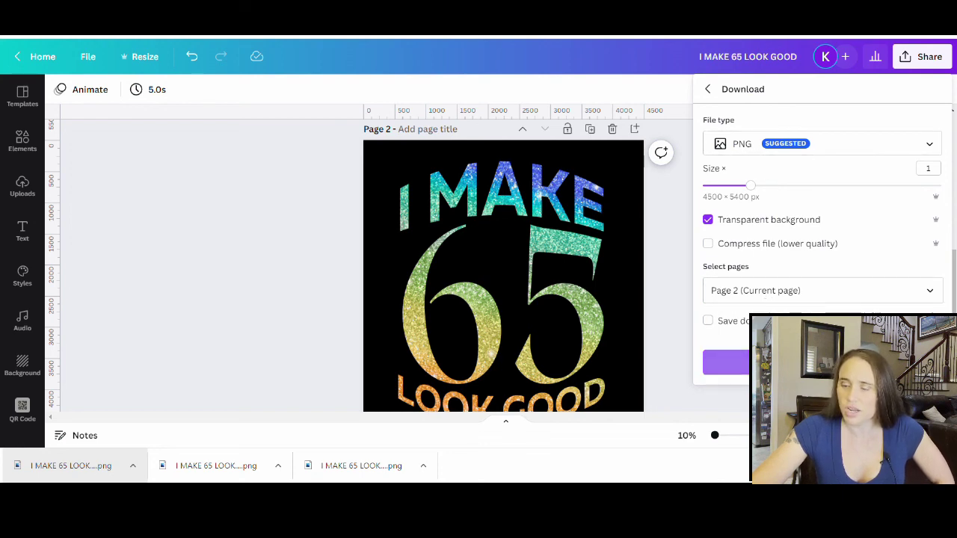
{"action": "left_click", "coordinate": [725, 362]}
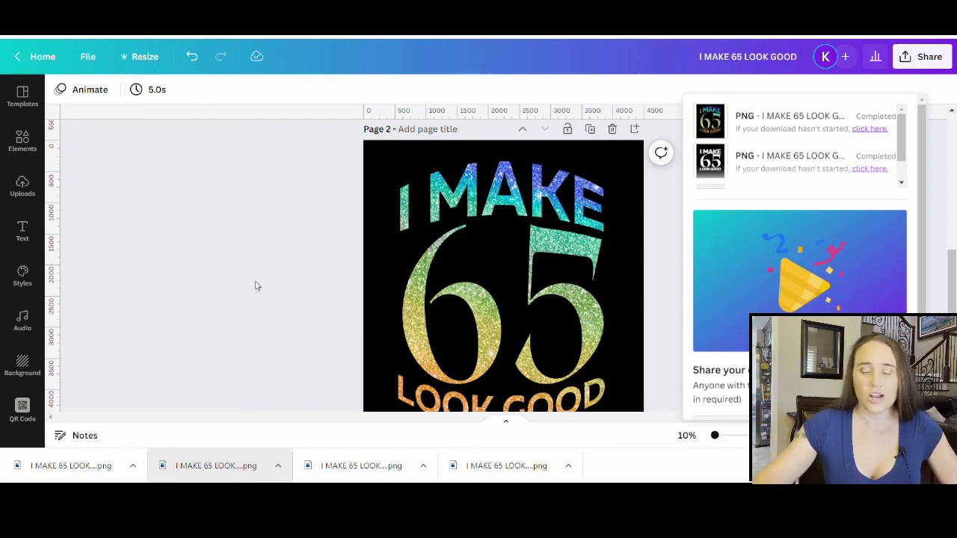
{"action": "left_click", "coordinate": [272, 282]}
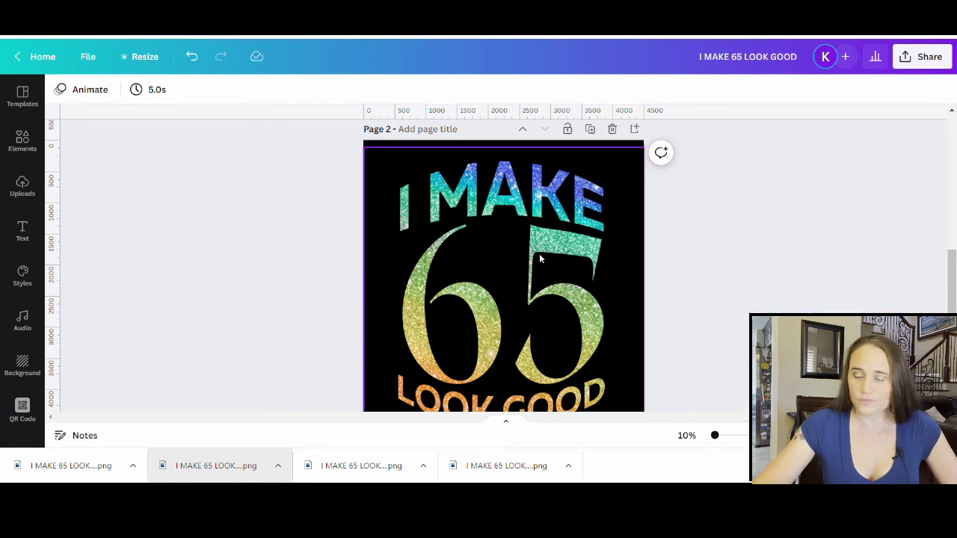